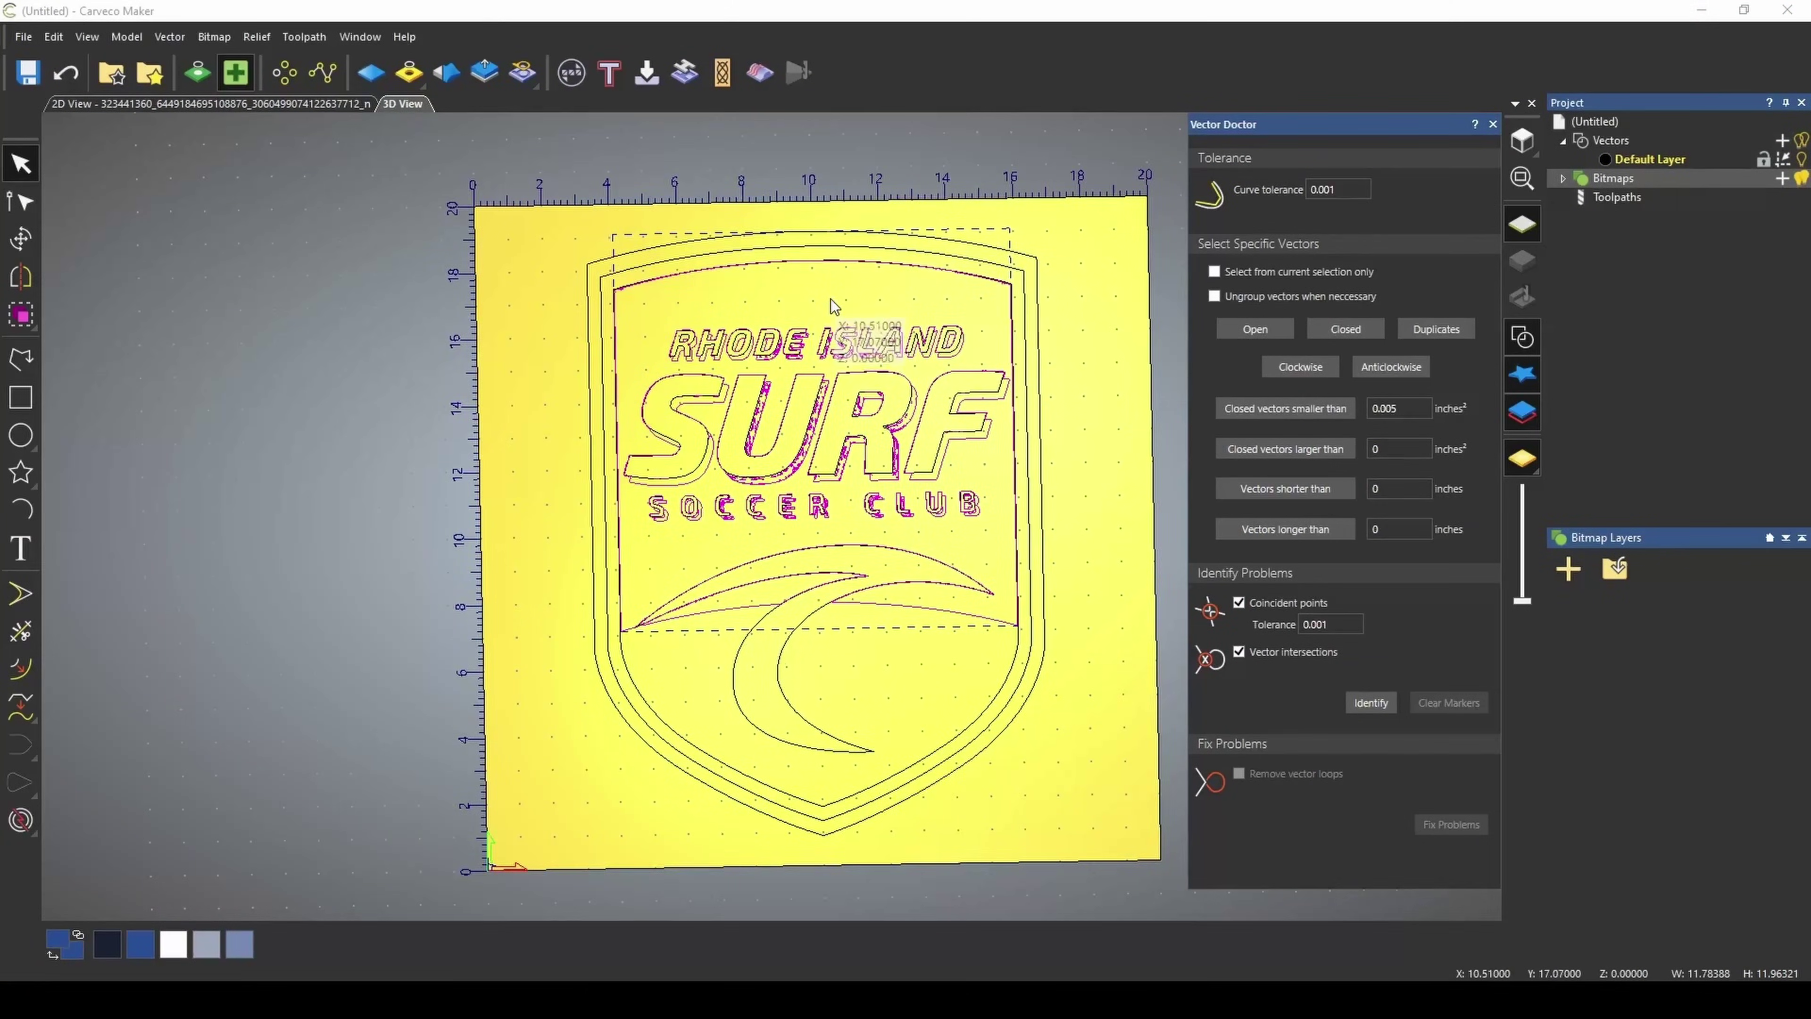
Examine the Surf Soccer Club logo vectors and their problem markers around the lettering and wave shapes
{"action": "scroll", "coordinate": [834, 314], "scroll_direction": "up", "scroll_amount": 2}
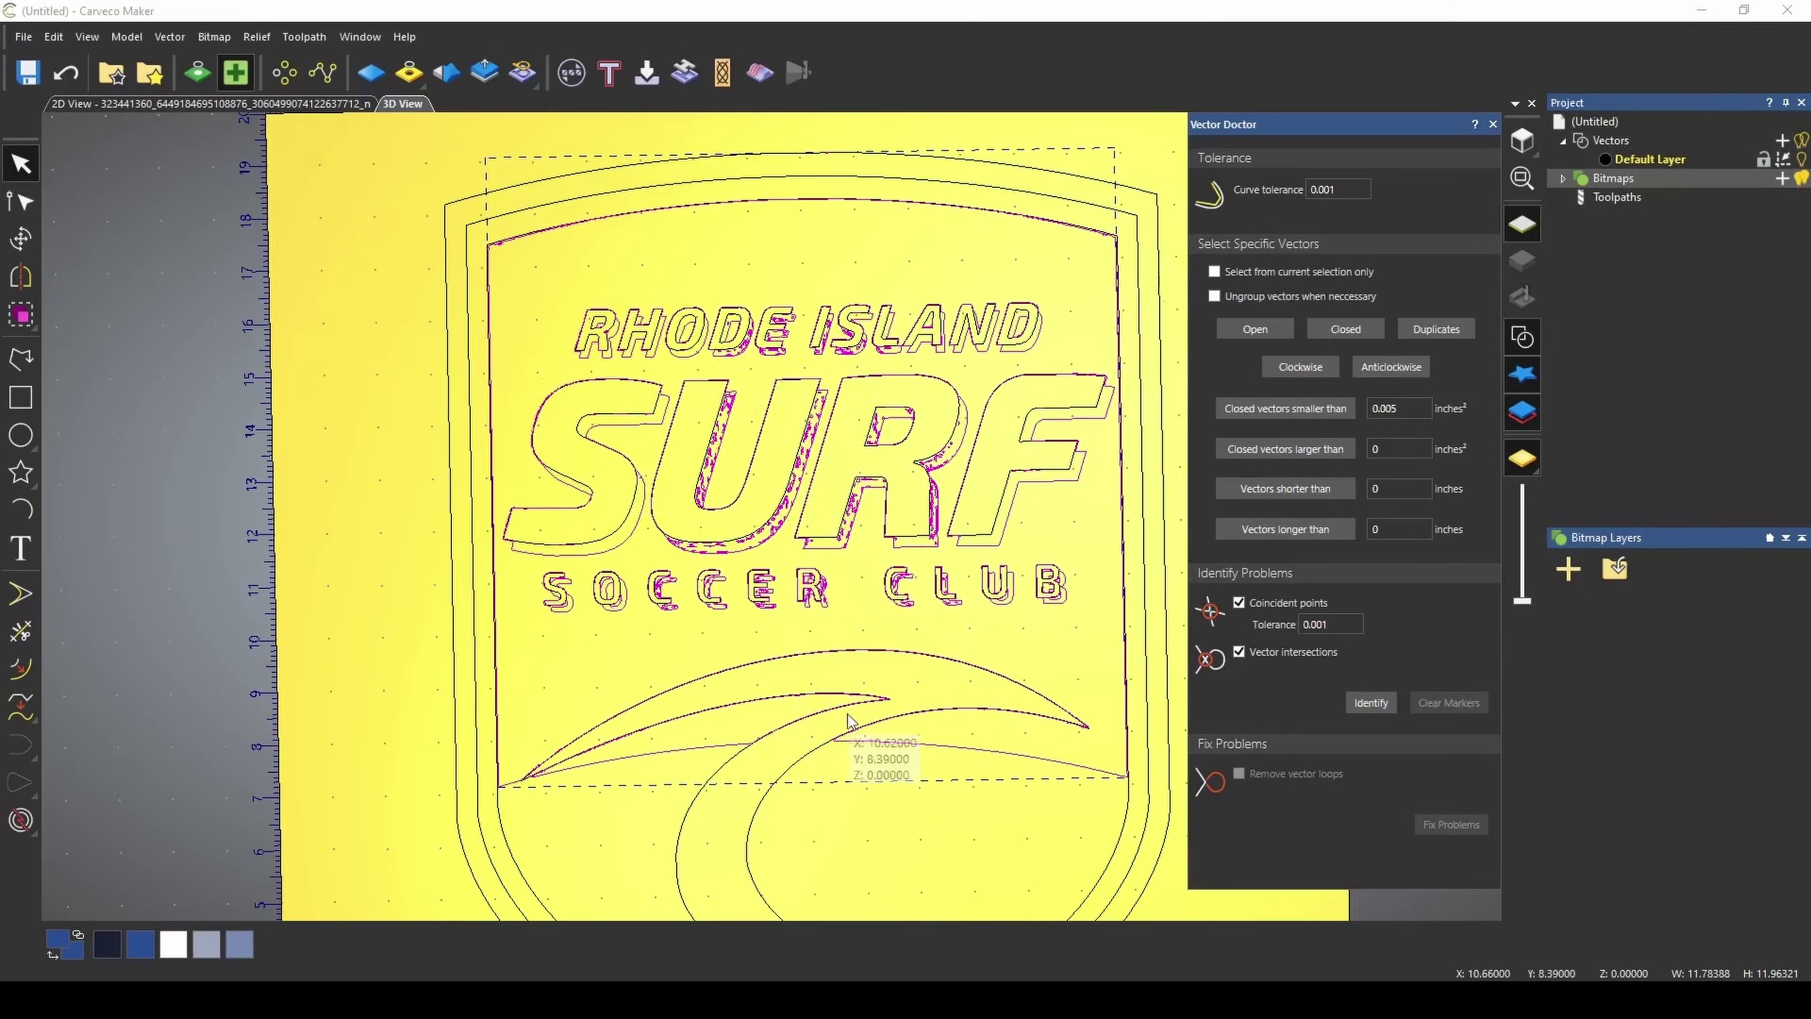
{"action": "scroll", "coordinate": [687, 486], "scroll_direction": "up", "scroll_amount": 5}
{"action": "scroll", "coordinate": [728, 720], "scroll_direction": "down", "scroll_amount": 5}
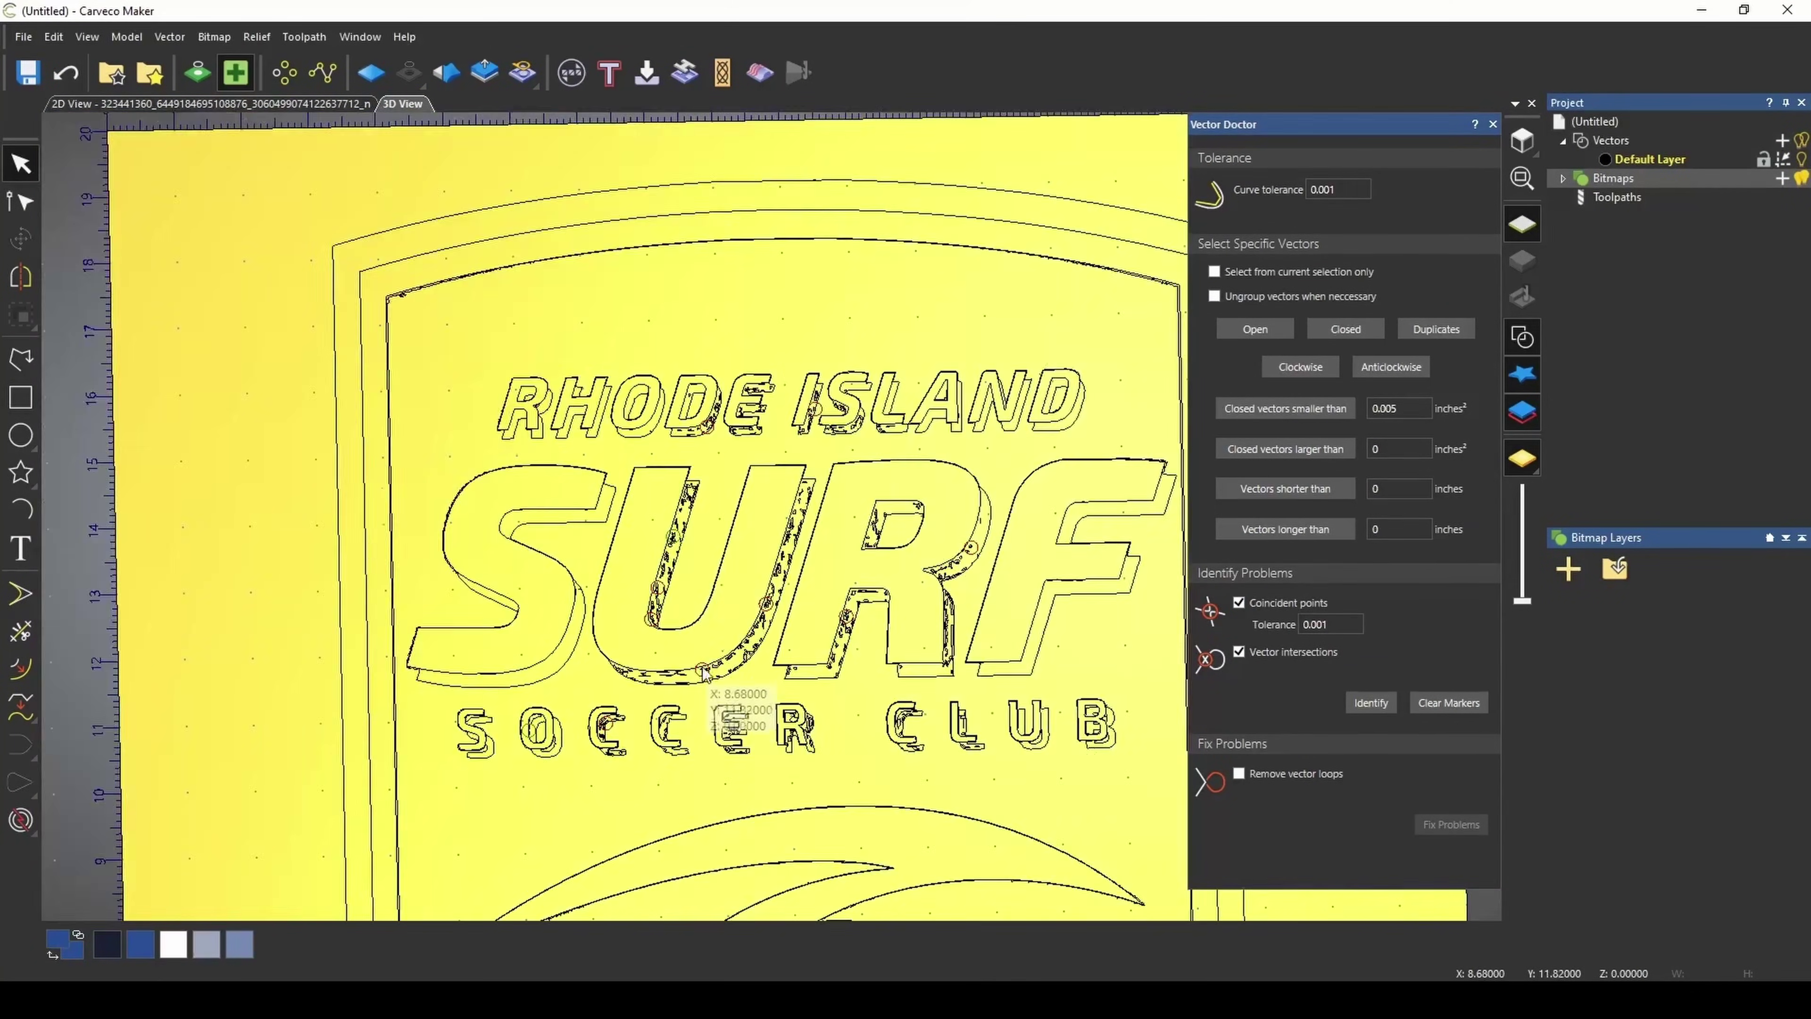
{"action": "scroll", "coordinate": [728, 719], "scroll_direction": "up", "scroll_amount": 8}
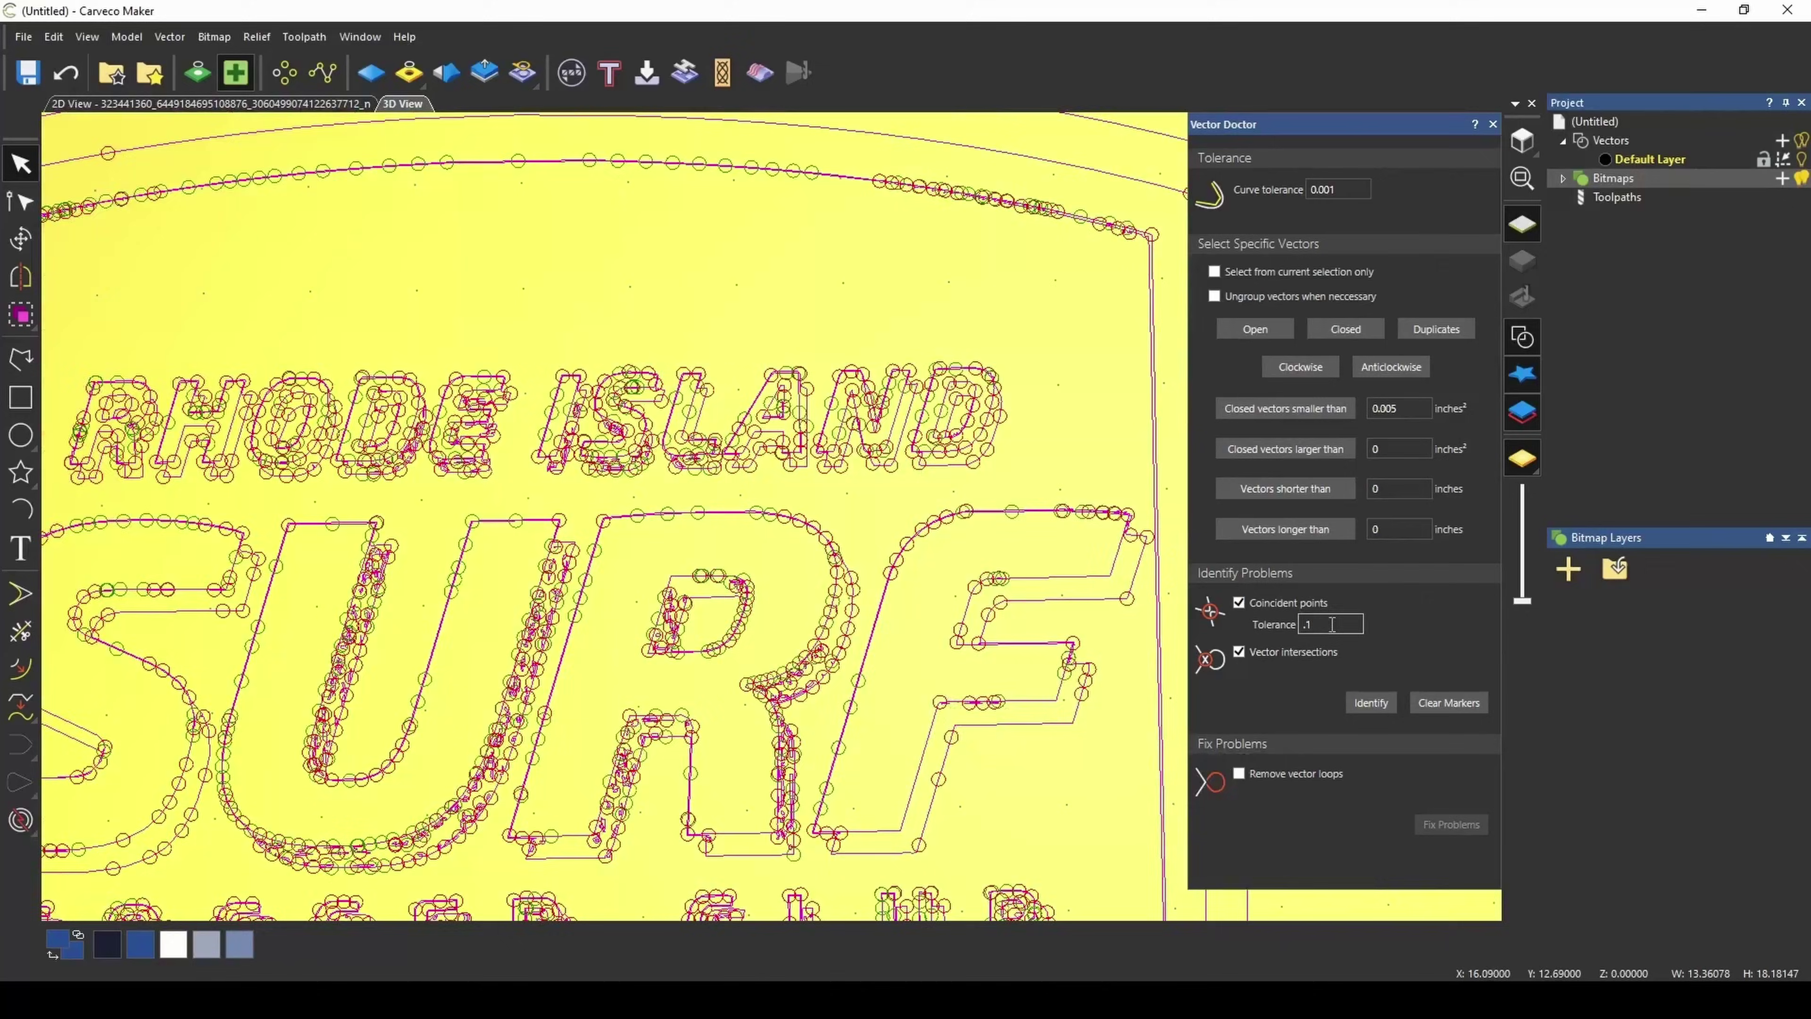
{"action": "scroll", "coordinate": [690, 746], "scroll_direction": "down", "scroll_amount": 2}
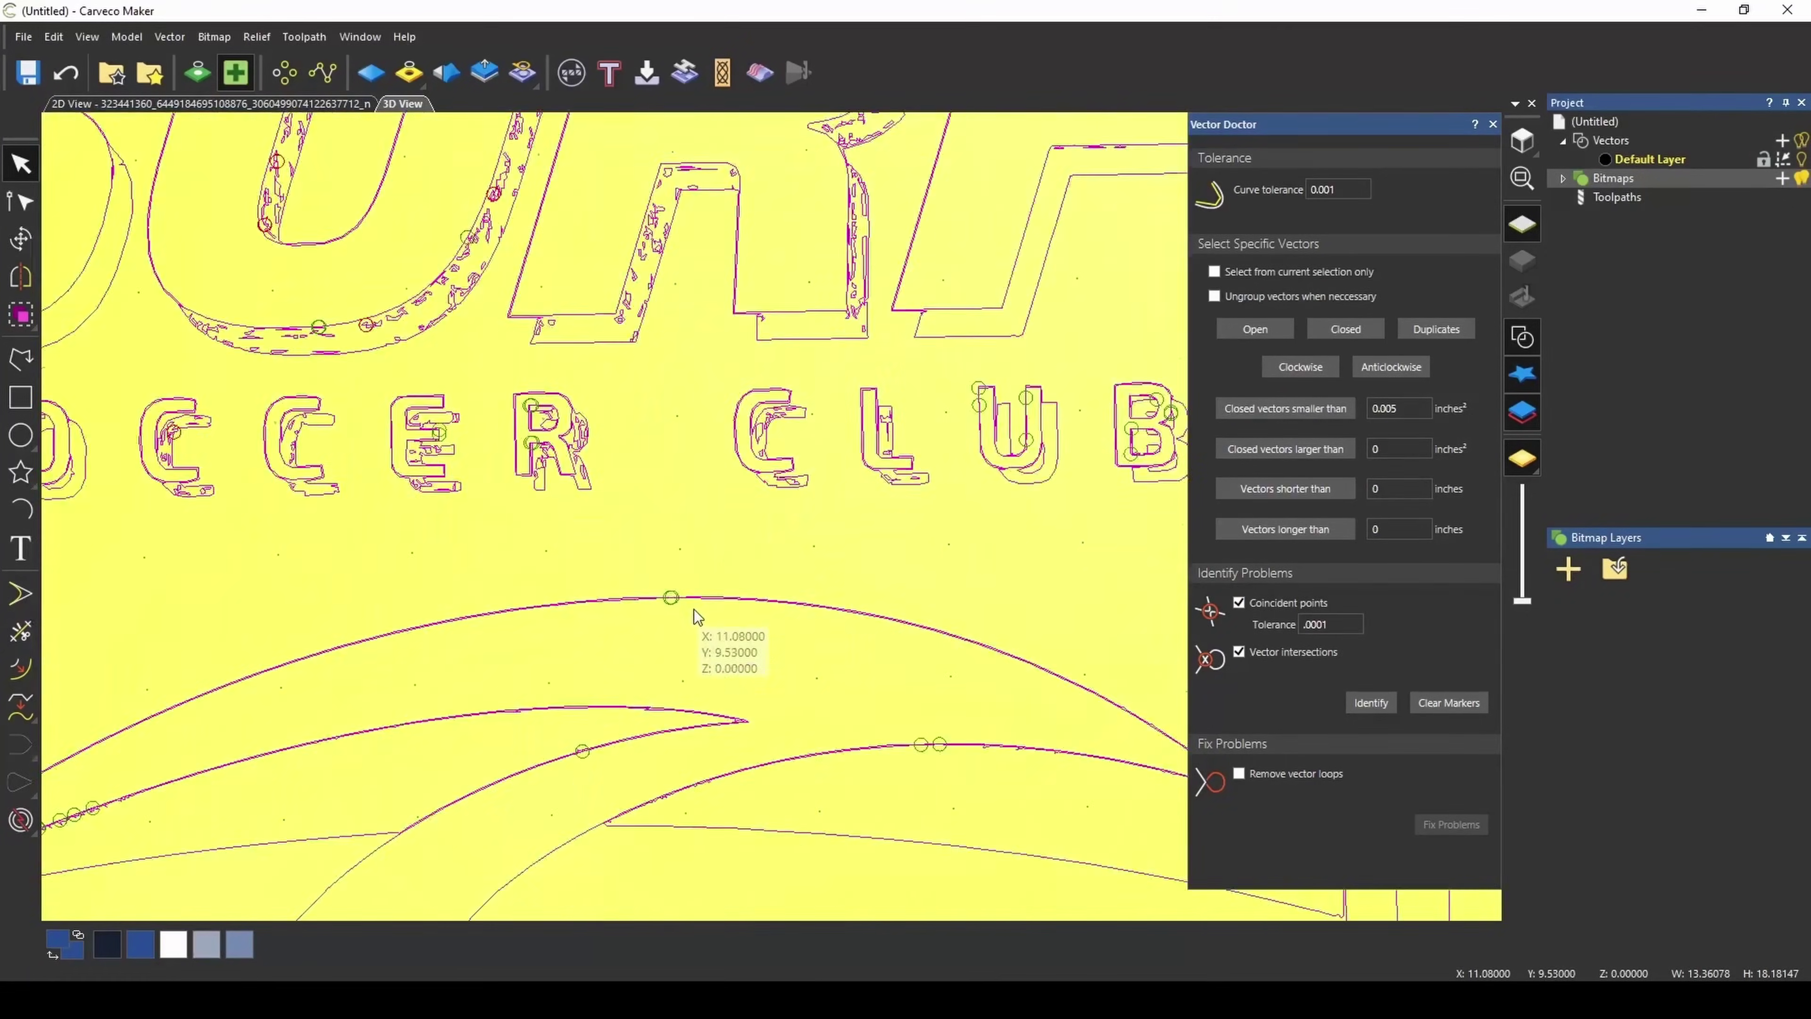
{"action": "scroll", "coordinate": [667, 607], "scroll_direction": "up", "scroll_amount": 5}
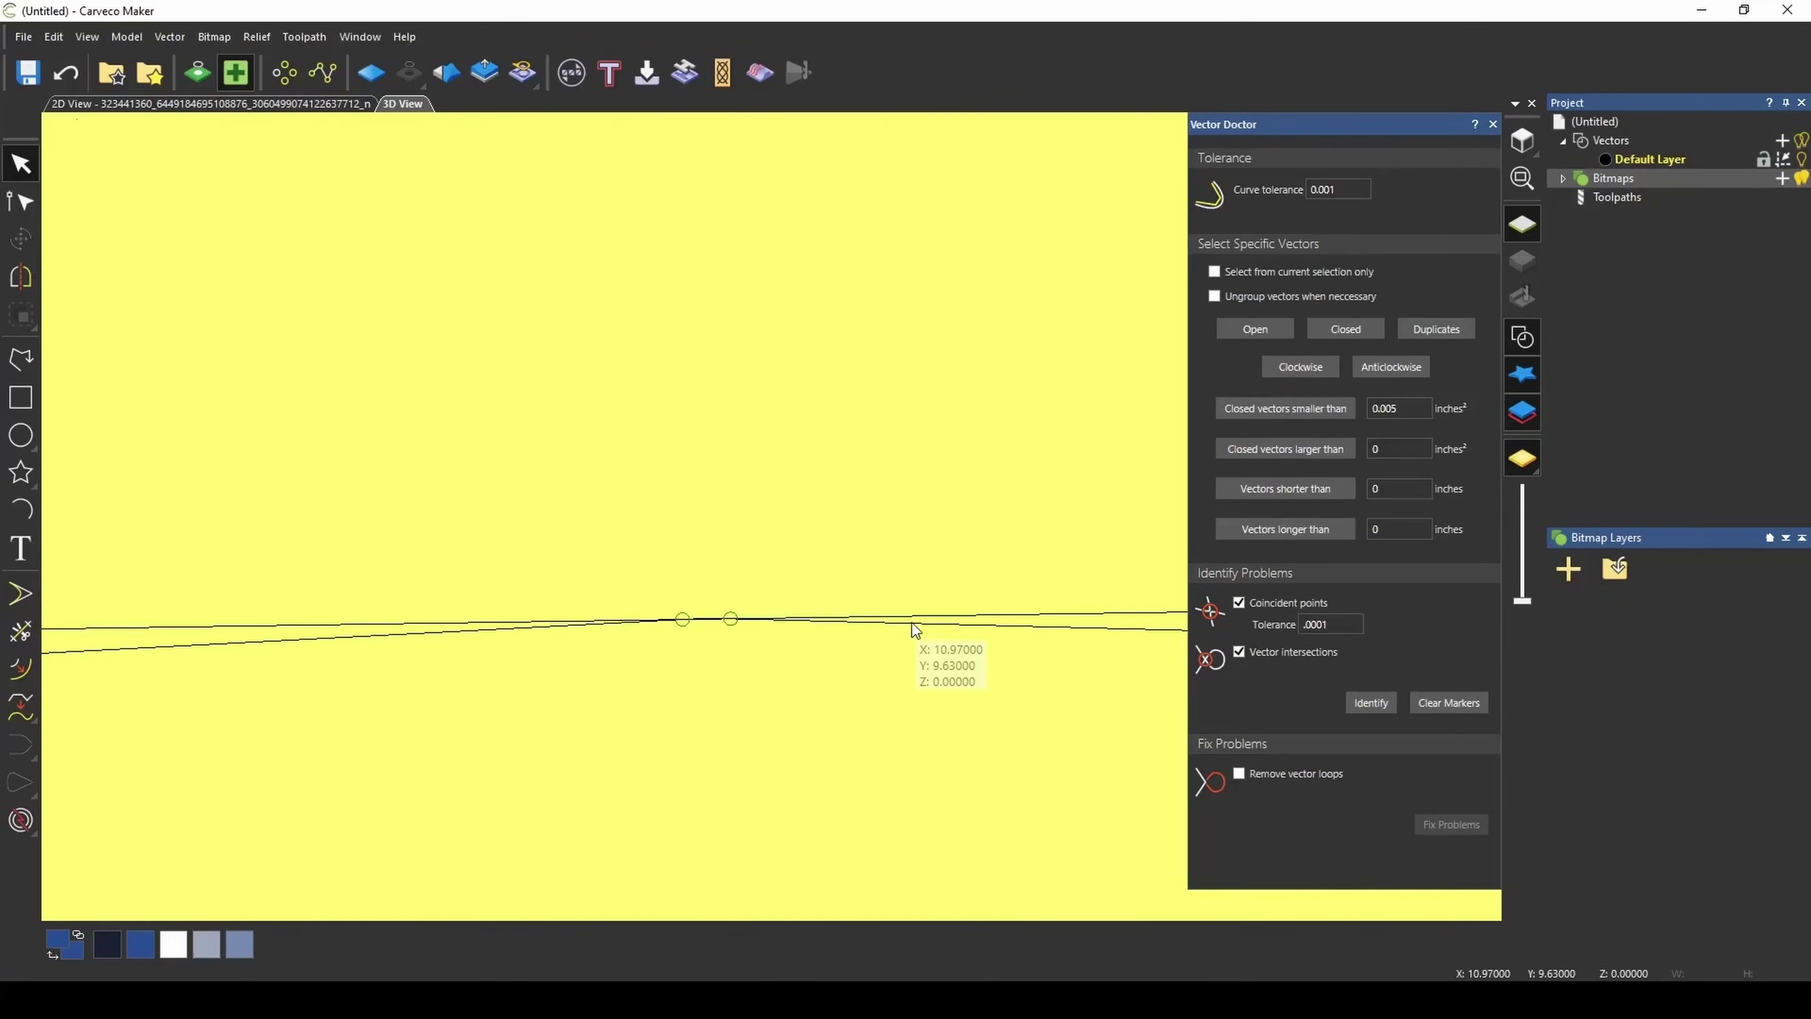
{"action": "scroll", "coordinate": [566, 728], "scroll_direction": "down", "scroll_amount": 5}
{"action": "scroll", "coordinate": [614, 607], "scroll_direction": "up", "scroll_amount": 4}
{"action": "scroll", "coordinate": [591, 712], "scroll_direction": "down", "scroll_amount": 6}
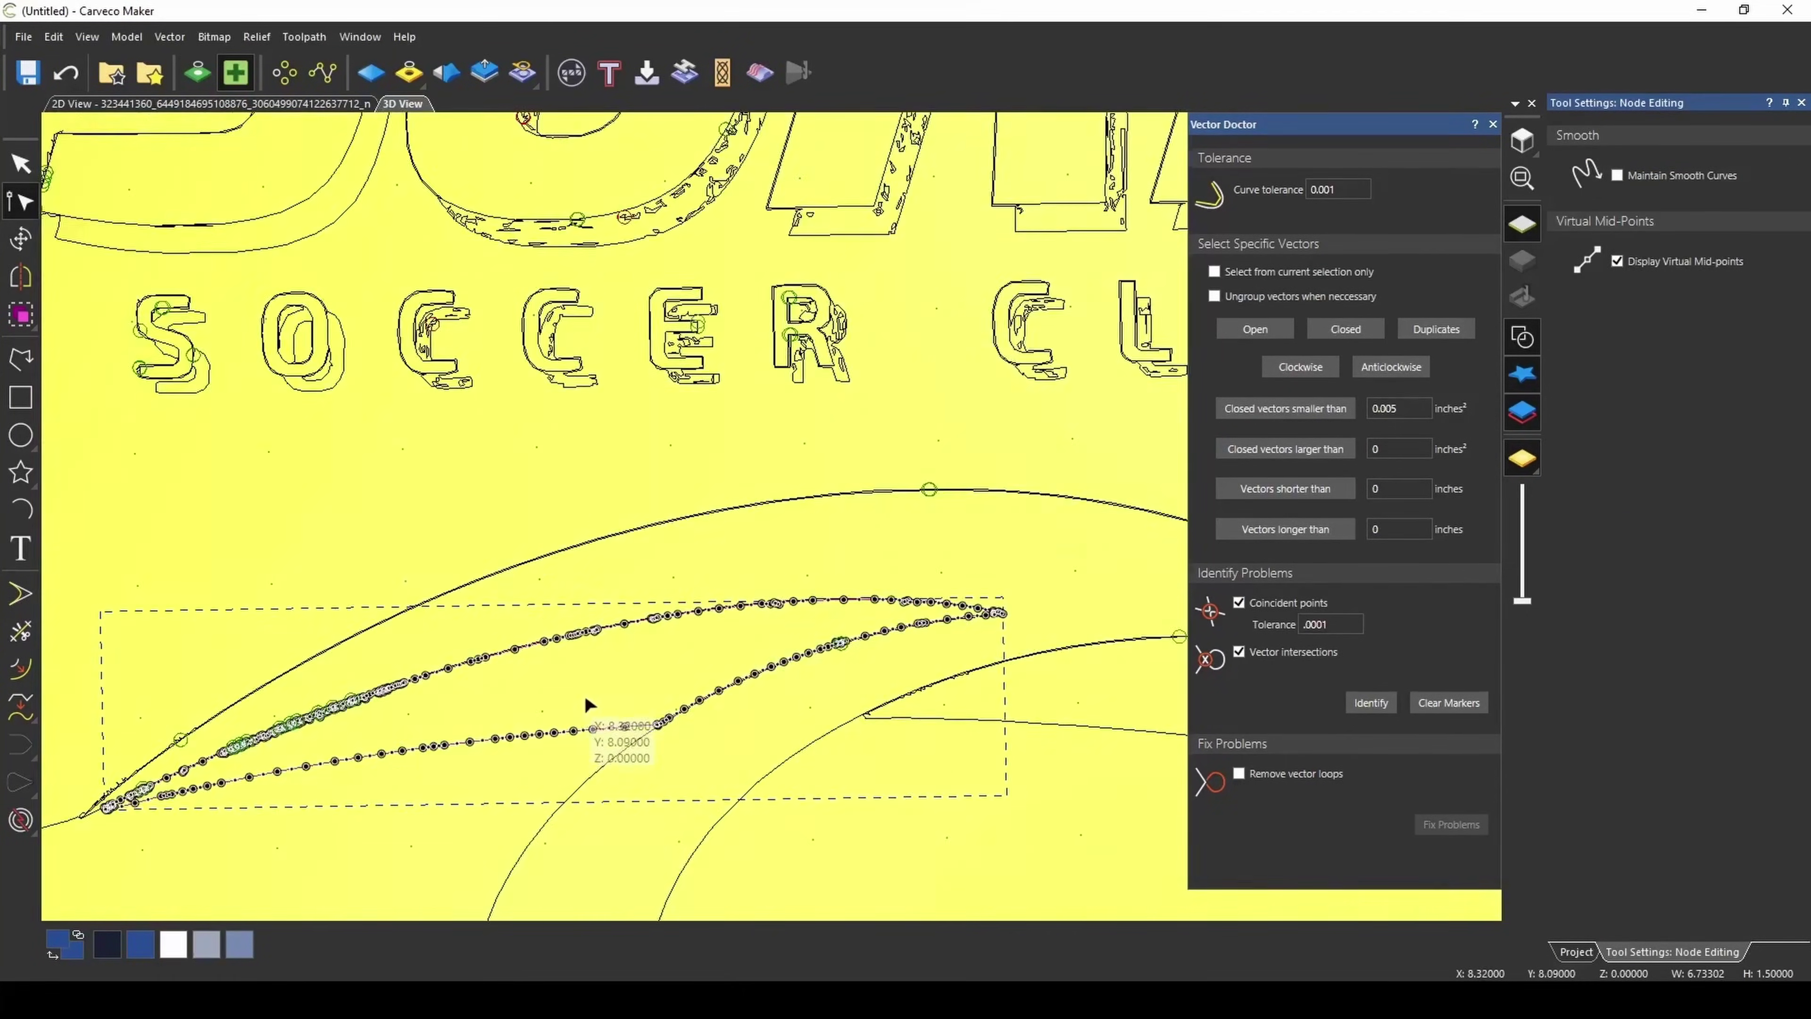
Leave node editing and inspect the problem markers across the Rhode Island Surf Soccer Club lettering
{"action": "key", "text": "Escape"}
{"action": "scroll", "coordinate": [456, 763], "scroll_direction": "up", "scroll_amount": 3}
{"action": "scroll", "coordinate": [518, 744], "scroll_direction": "down", "scroll_amount": 5}
{"action": "left_click", "coordinate": [563, 784]}
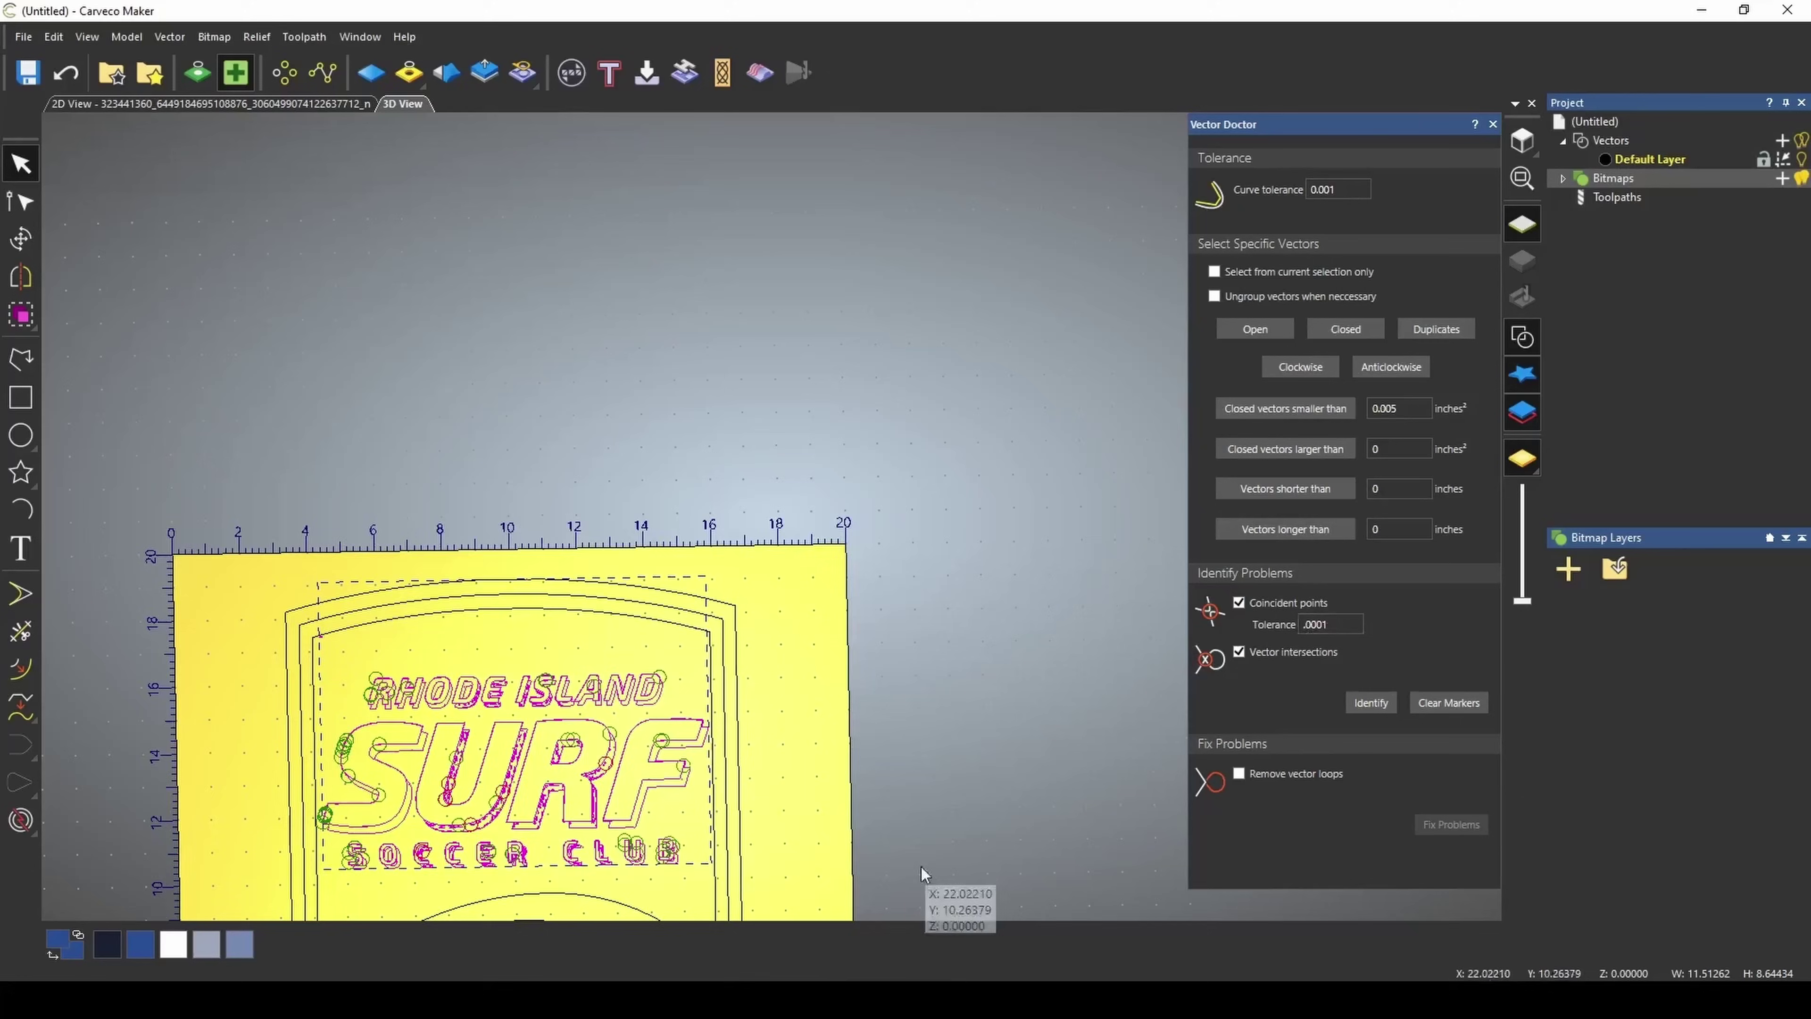
{"action": "scroll", "coordinate": [622, 729], "scroll_direction": "up", "scroll_amount": 6}
{"action": "scroll", "coordinate": [622, 727], "scroll_direction": "down", "scroll_amount": 5}
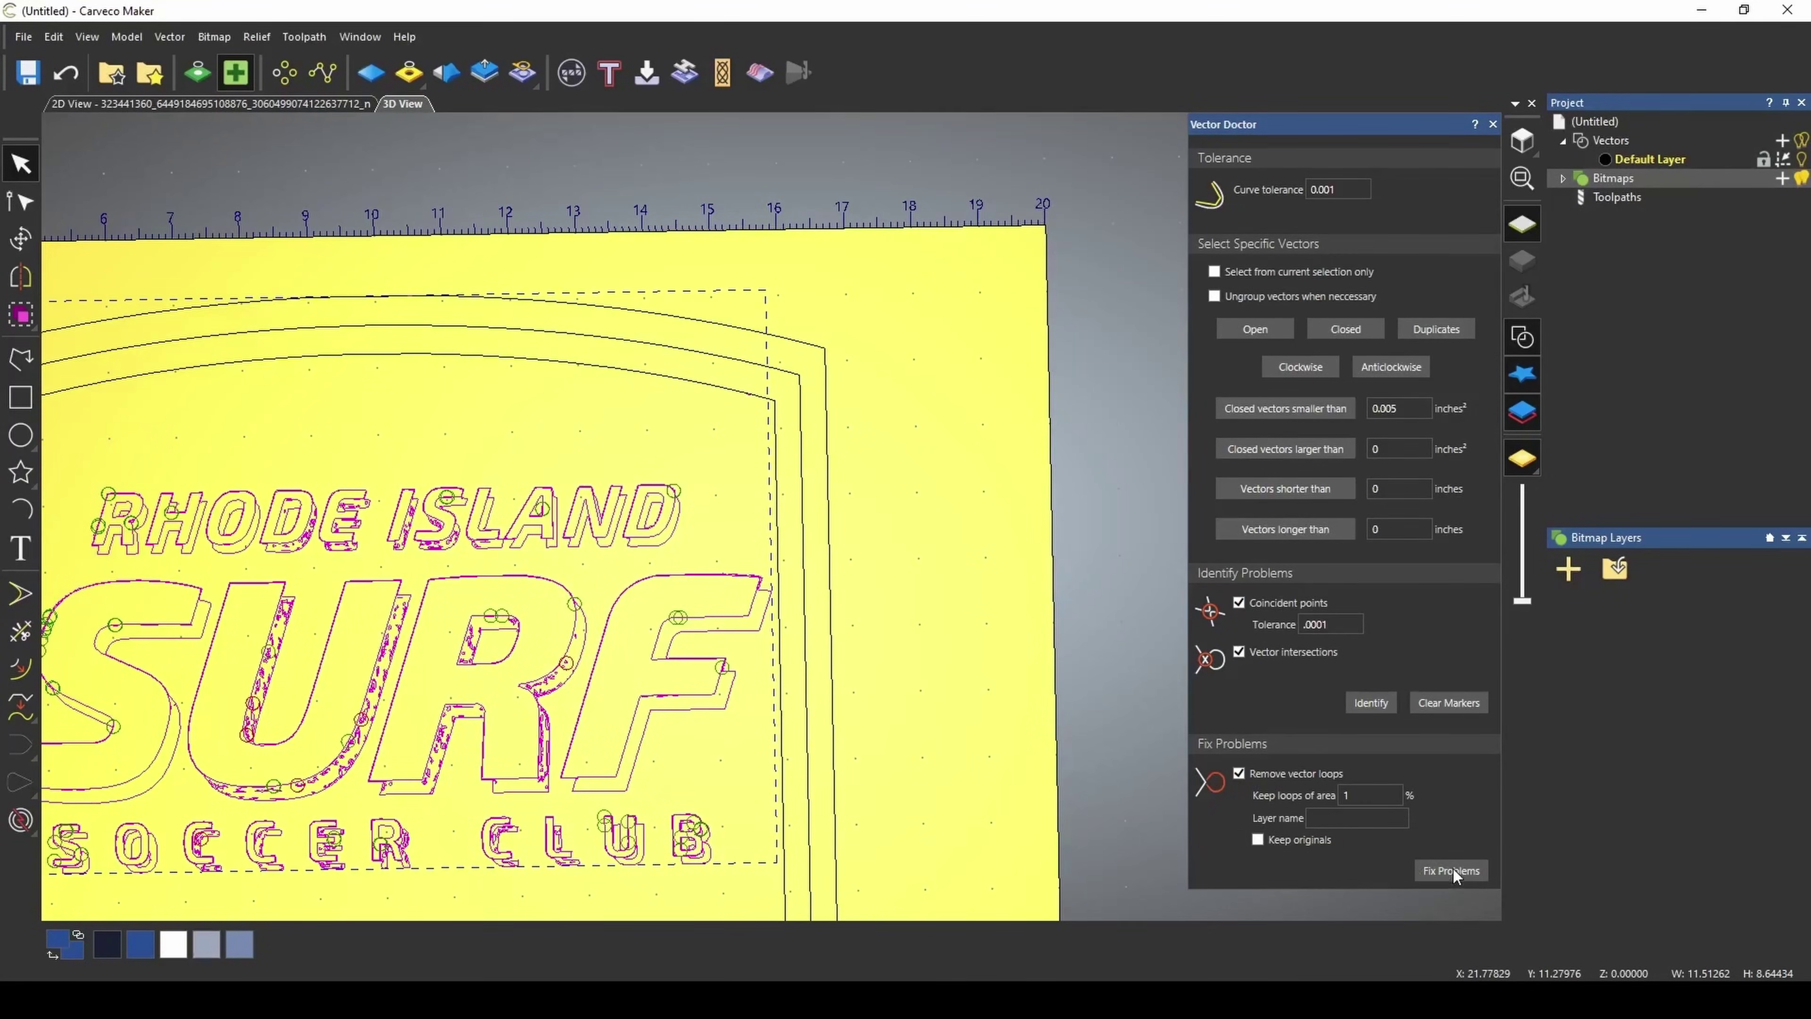
{"action": "scroll", "coordinate": [582, 616], "scroll_direction": "down", "scroll_amount": 5}
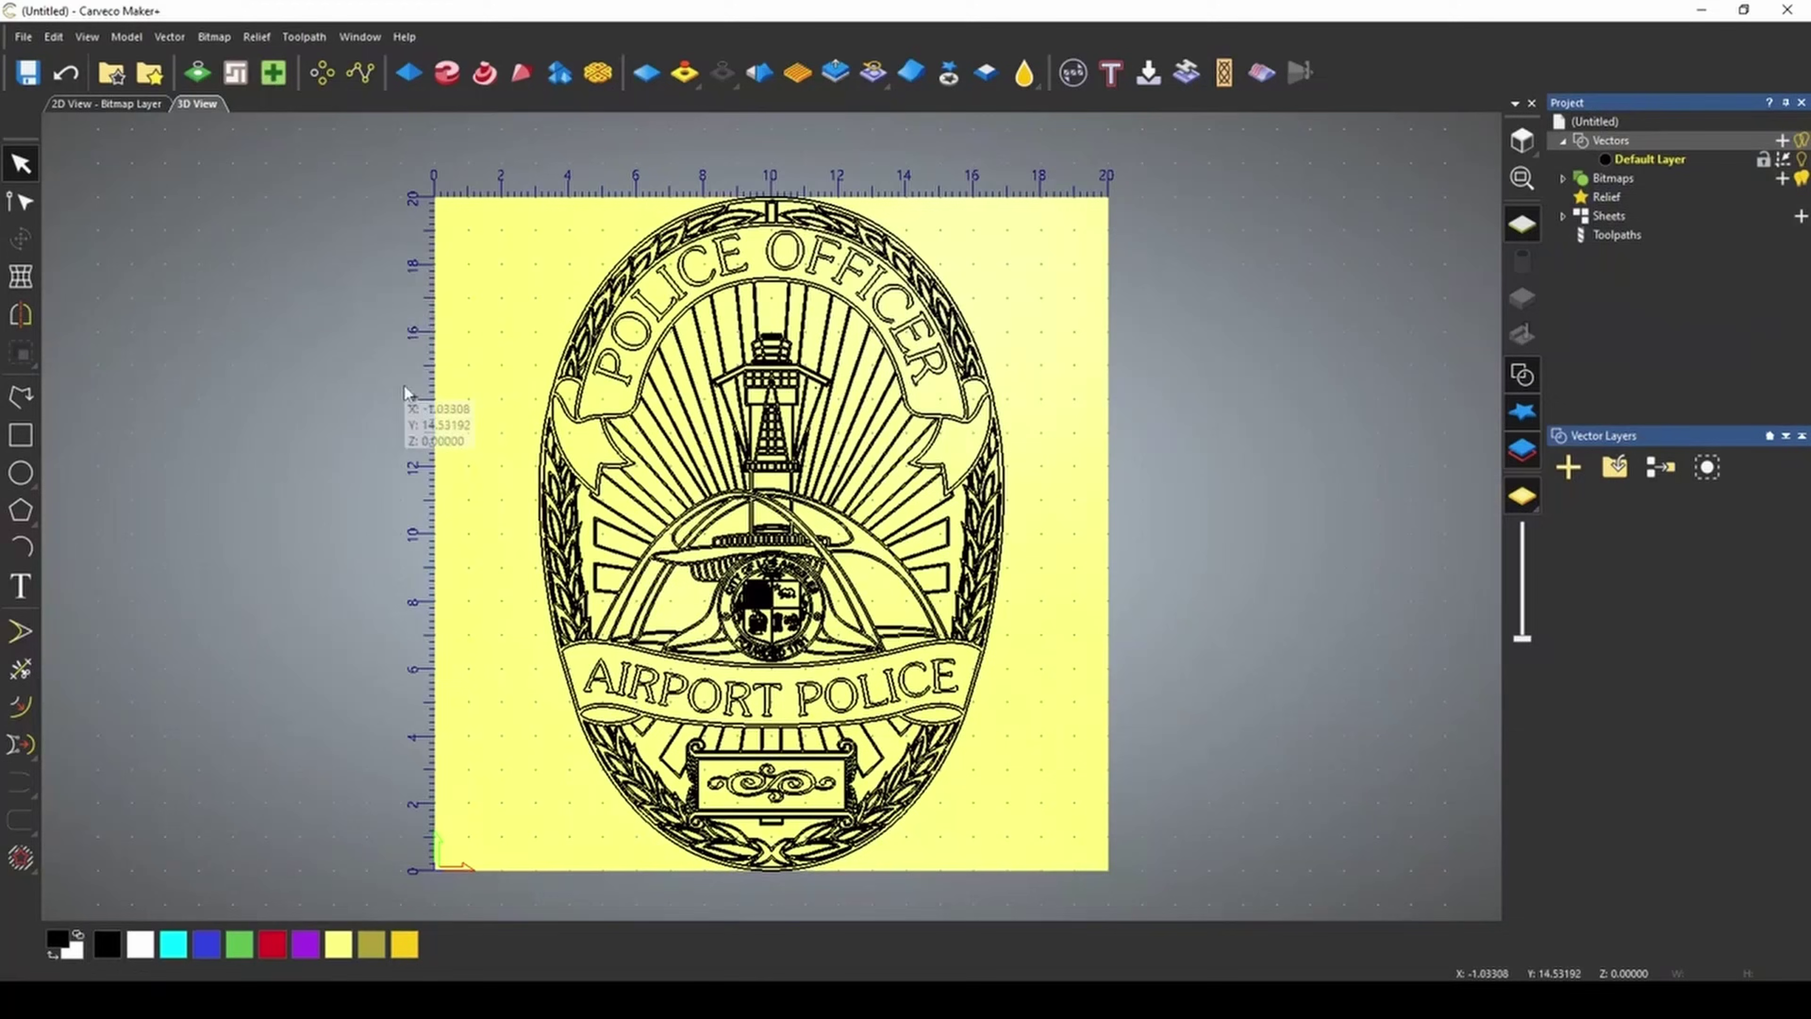
Open Vector Doctor and select the badge's open, closed, duplicate, clockwise and anticlockwise vectors in turn
{"action": "left_click", "coordinate": [273, 74]}
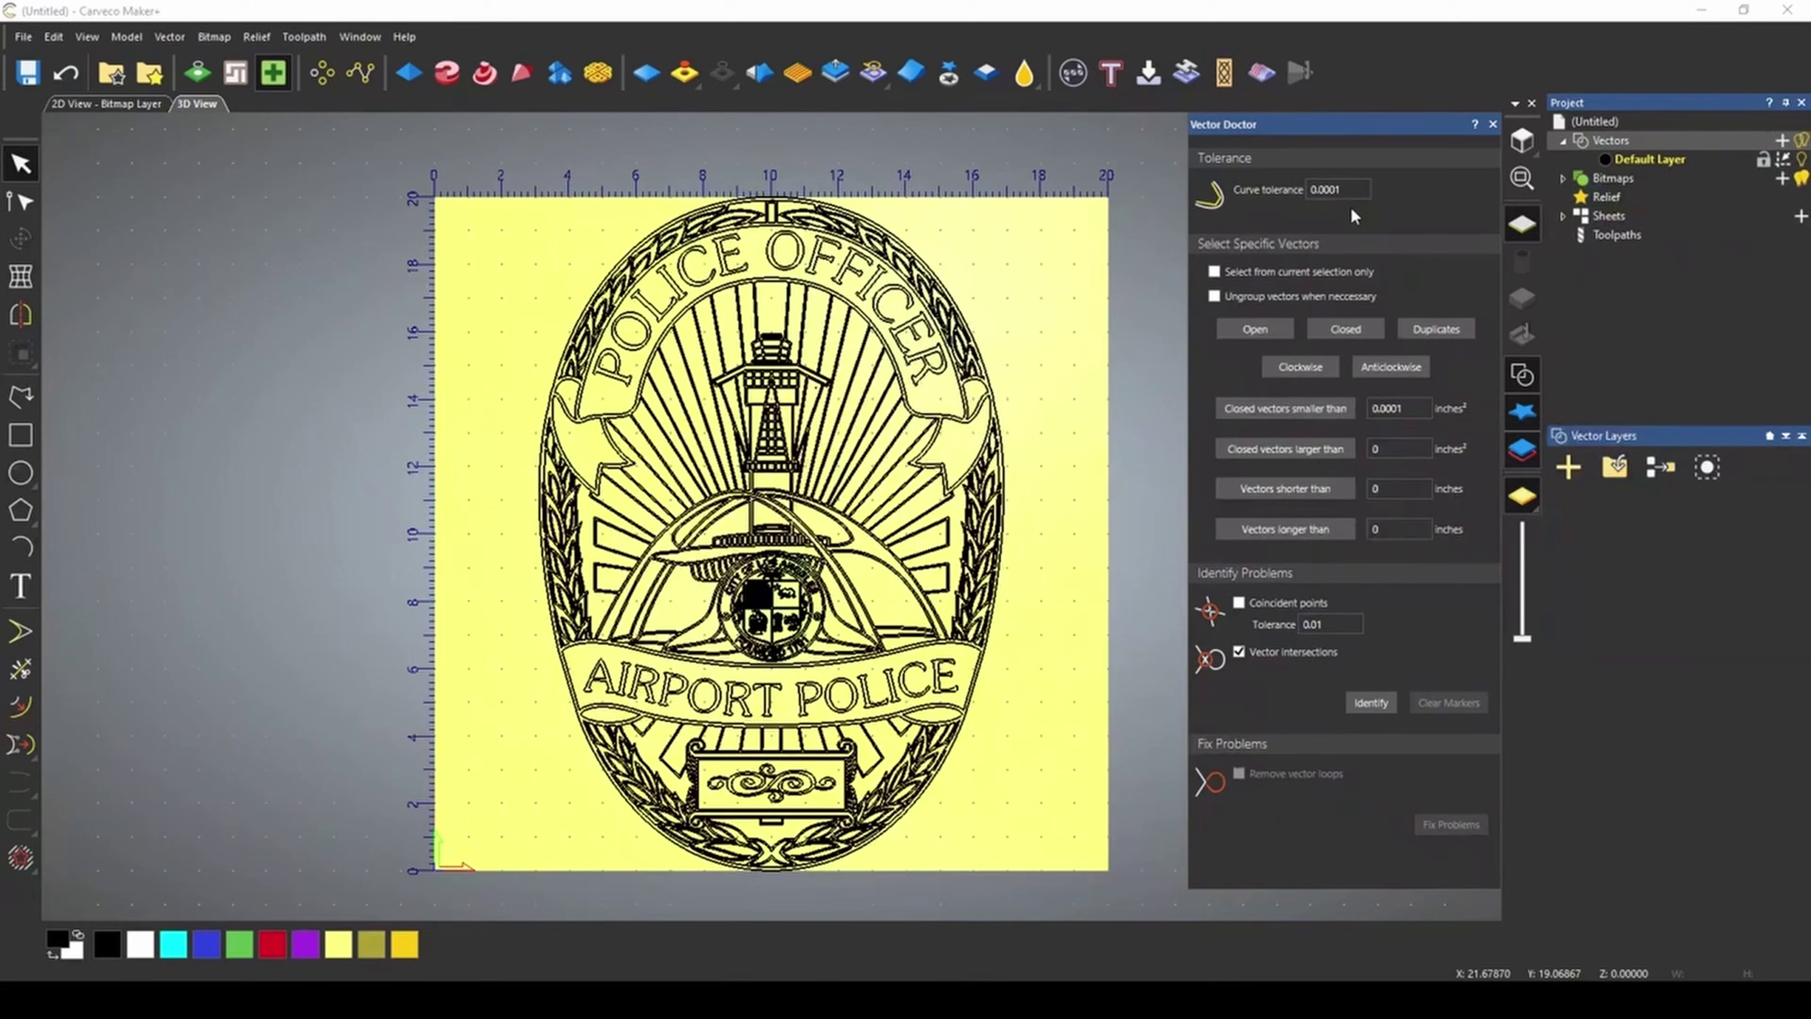
{"action": "left_click", "coordinate": [1364, 189]}
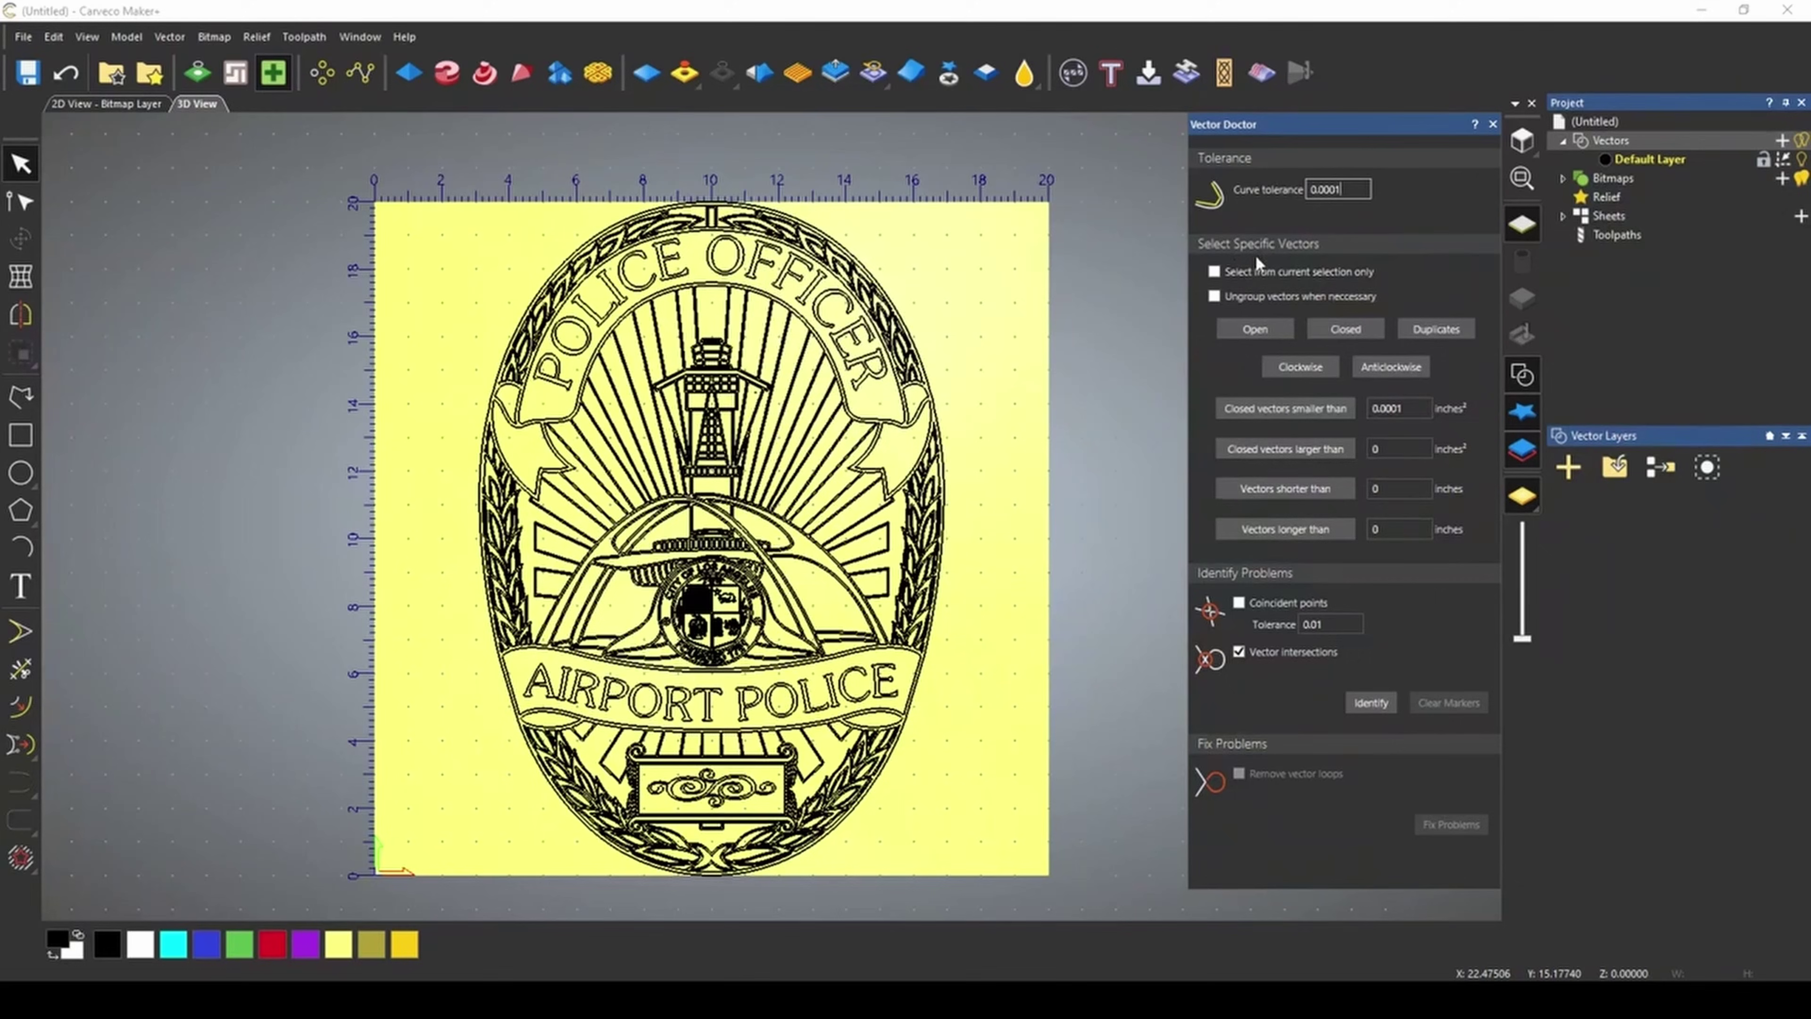
{"action": "left_click", "coordinate": [1258, 331]}
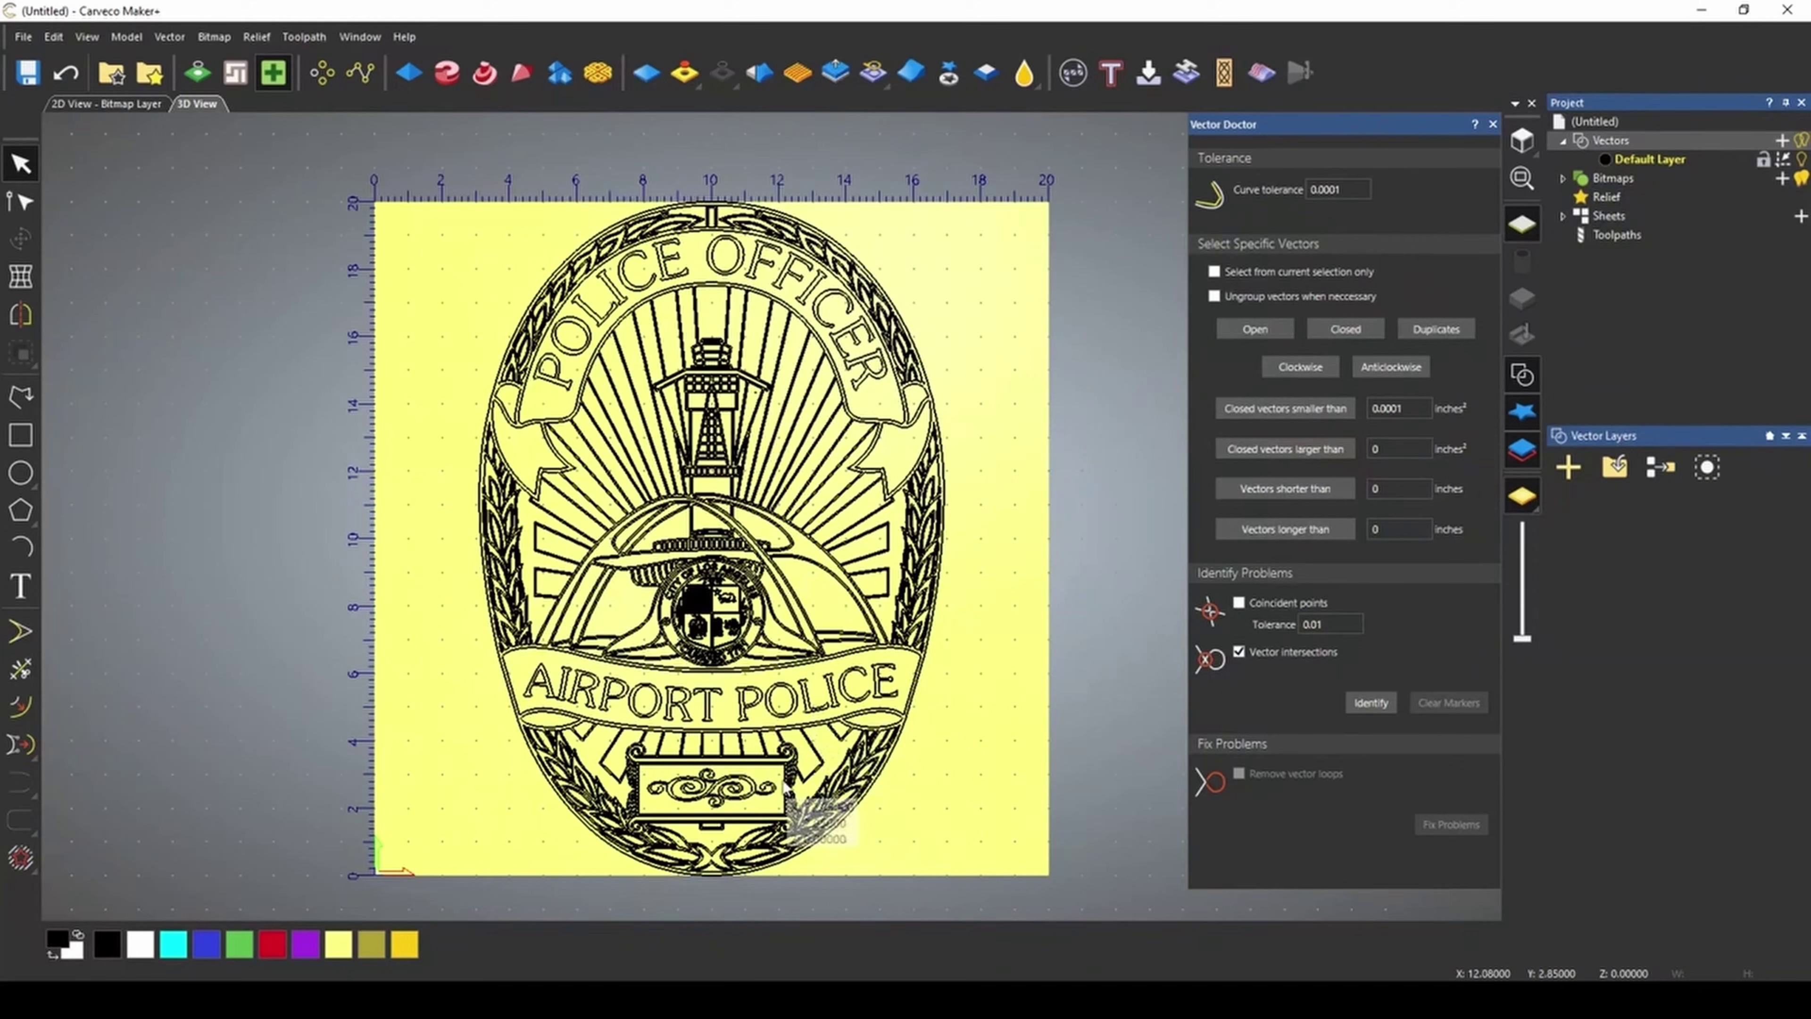
{"action": "left_click", "coordinate": [1346, 330]}
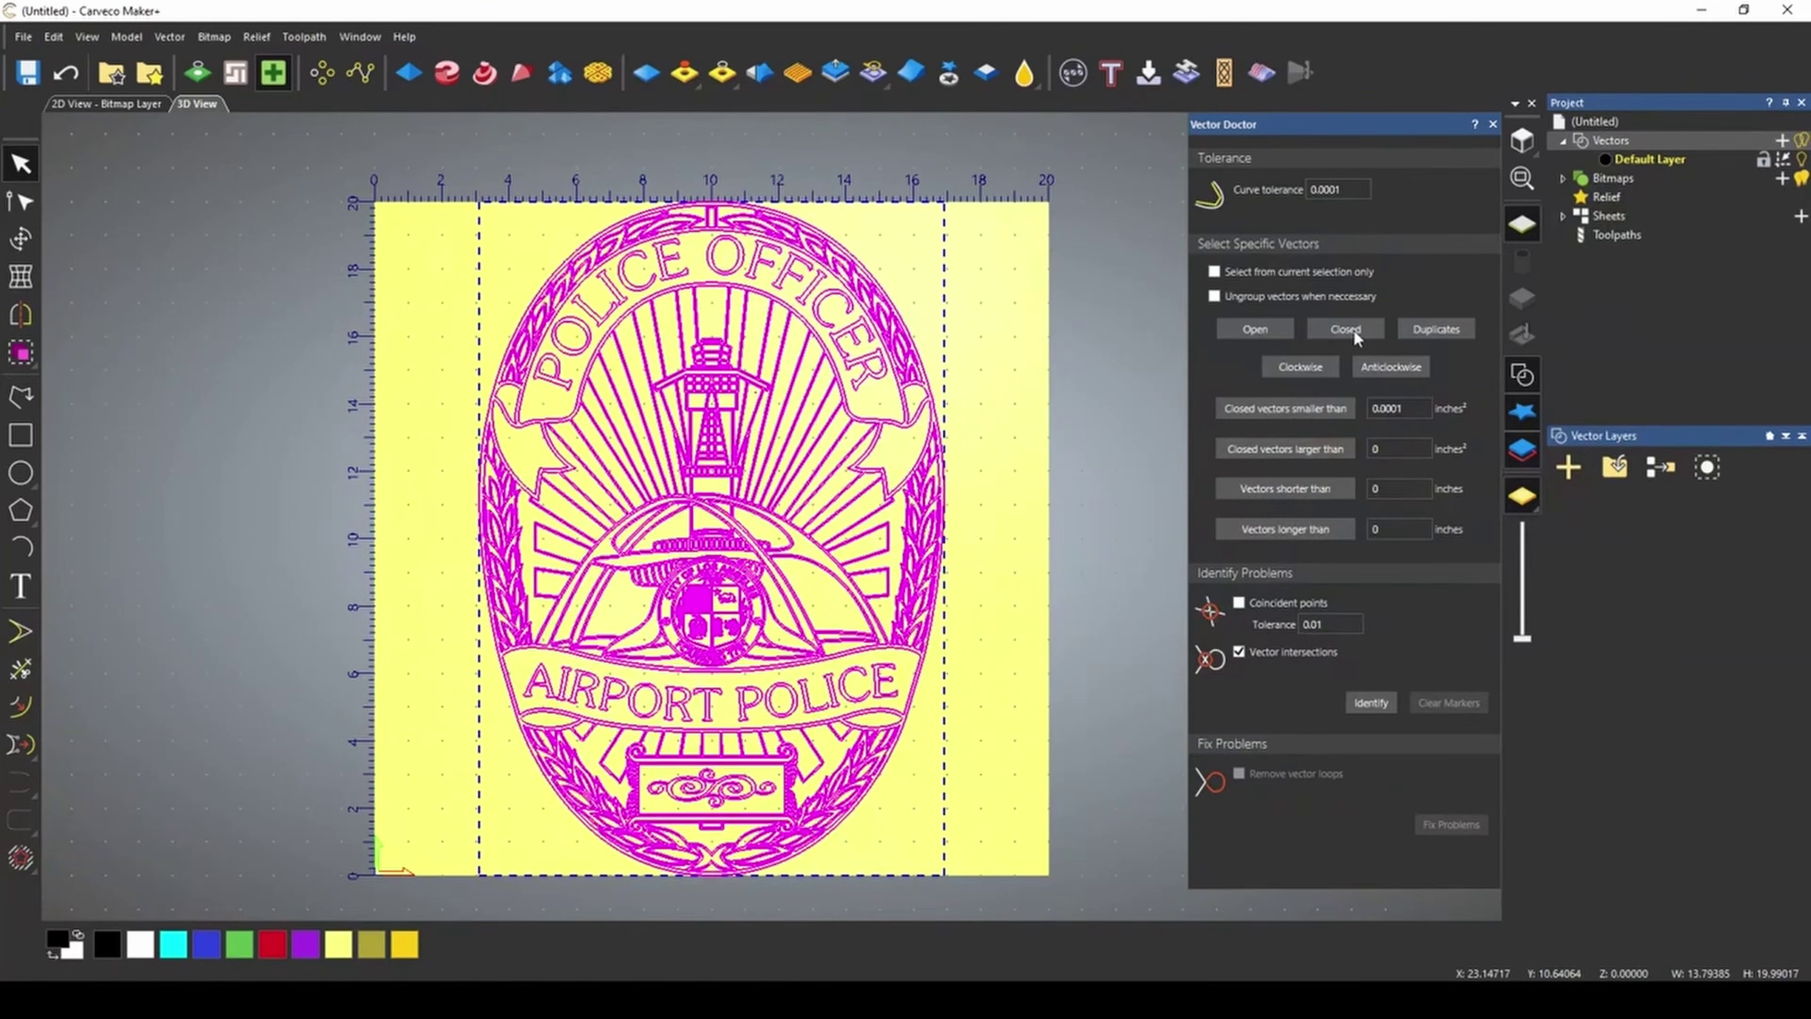
{"action": "left_click", "coordinate": [1418, 334]}
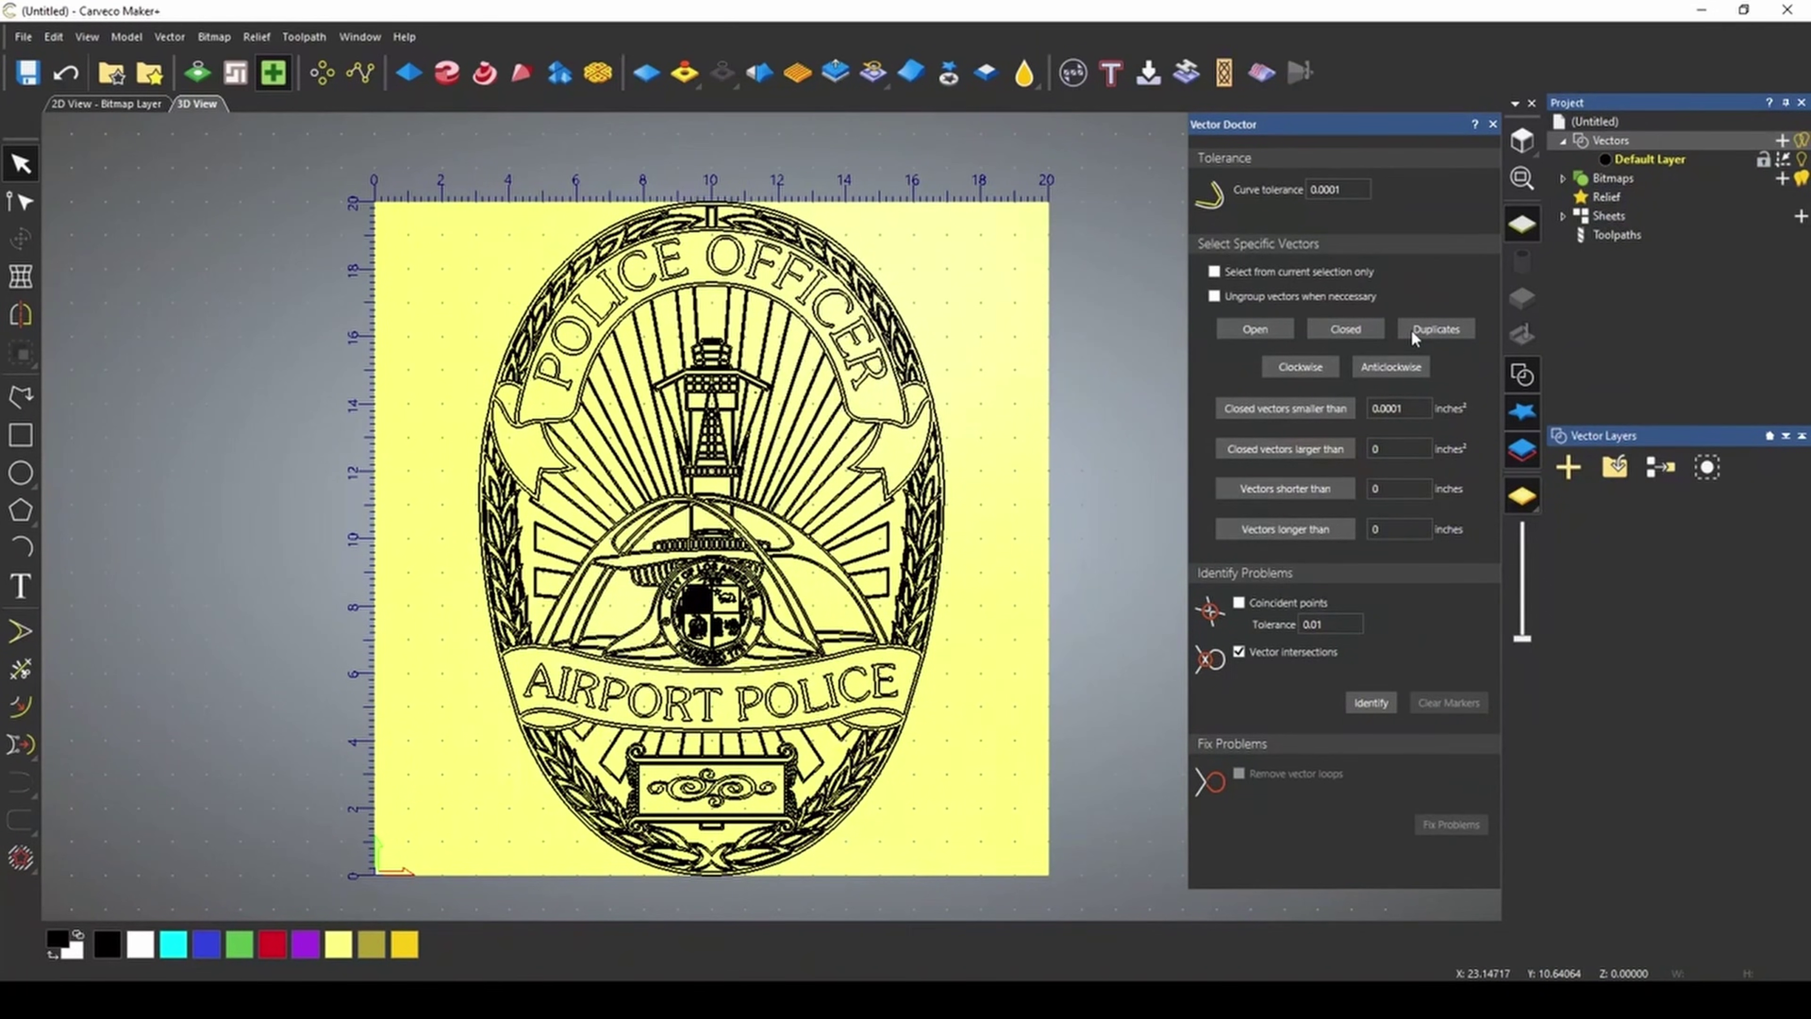
{"action": "left_click", "coordinate": [1305, 367]}
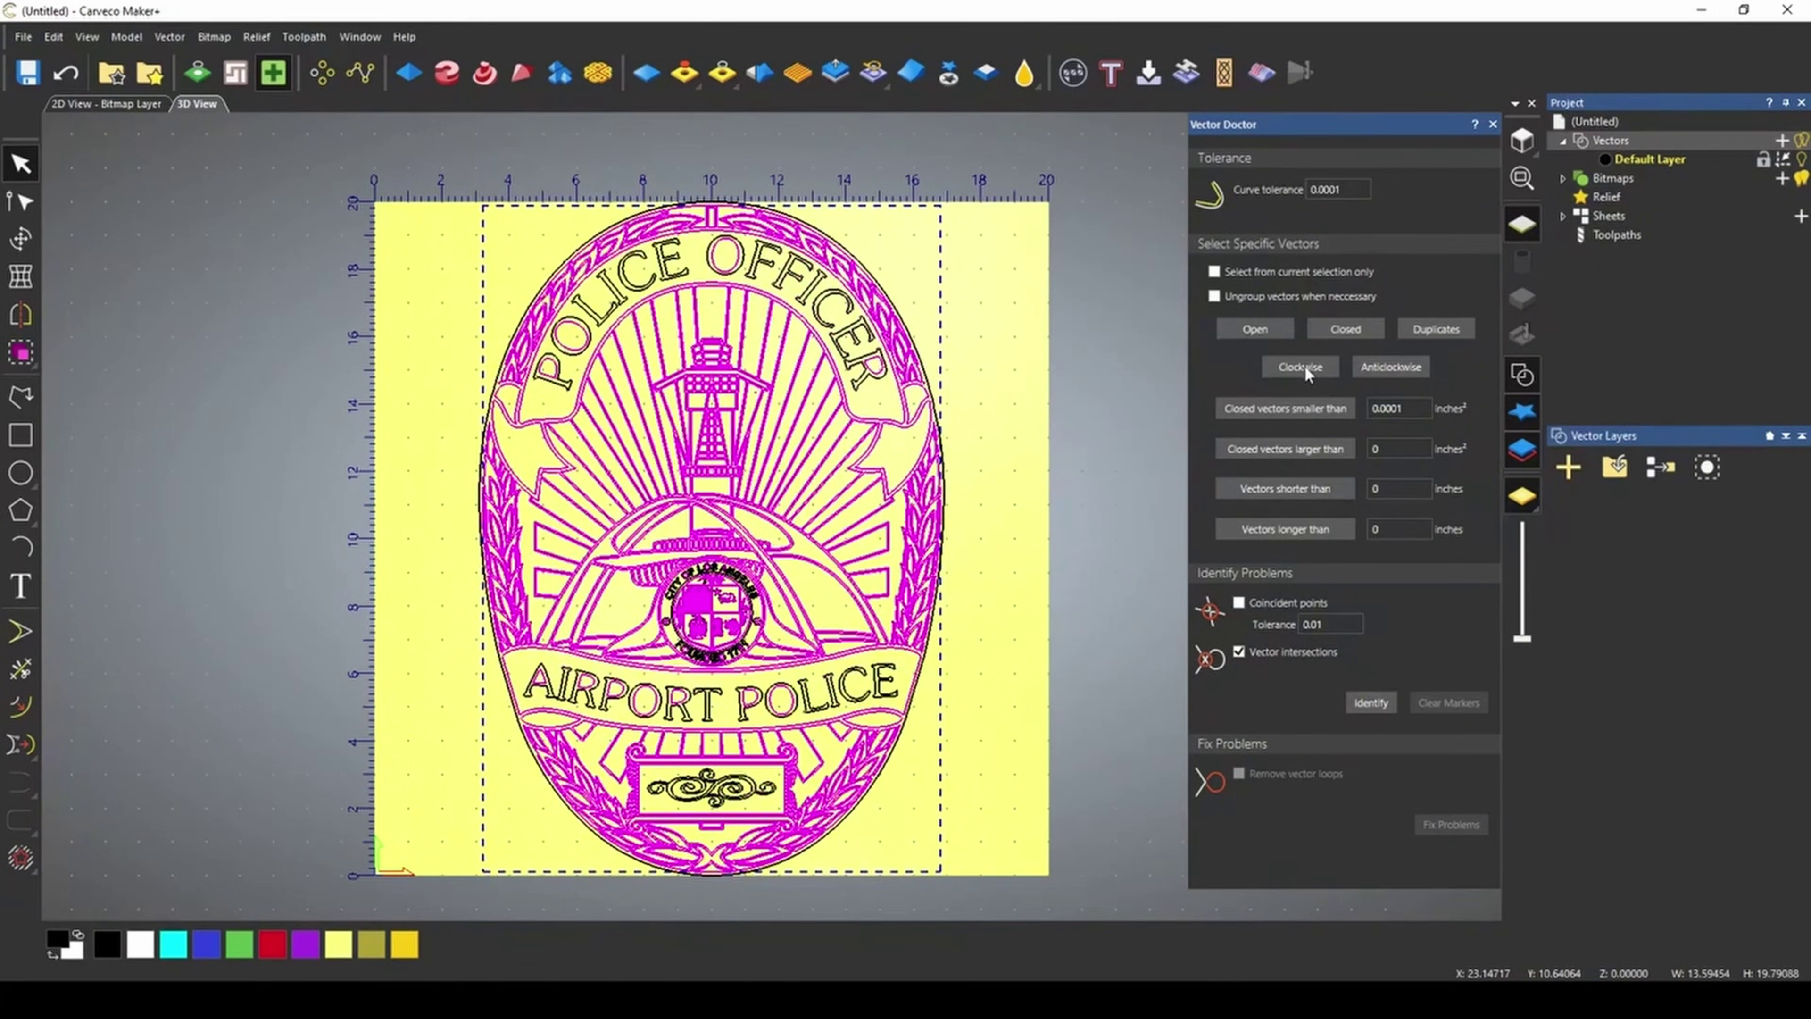
{"action": "left_click", "coordinate": [1400, 372]}
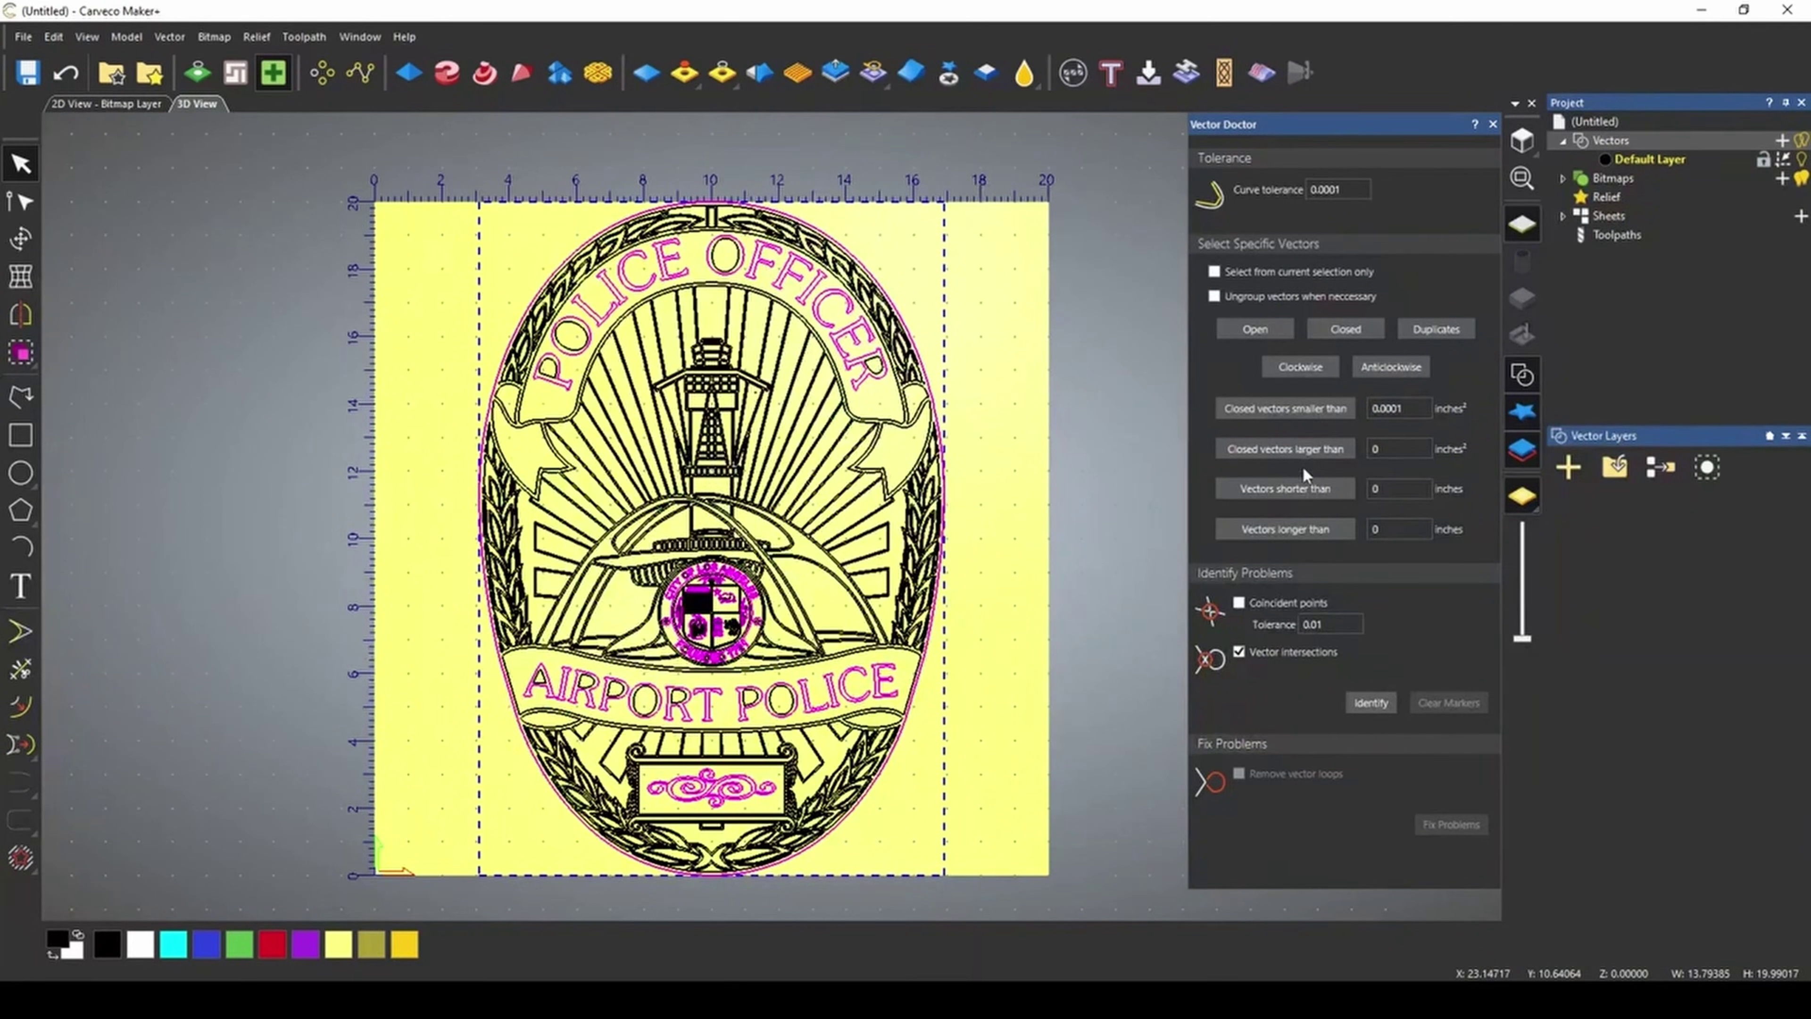
Select closed vectors smaller than 0.0001 square inches, inspect the tiny shape beside the badge's right banner fold, and clear the selection
{"action": "left_click", "coordinate": [1312, 494]}
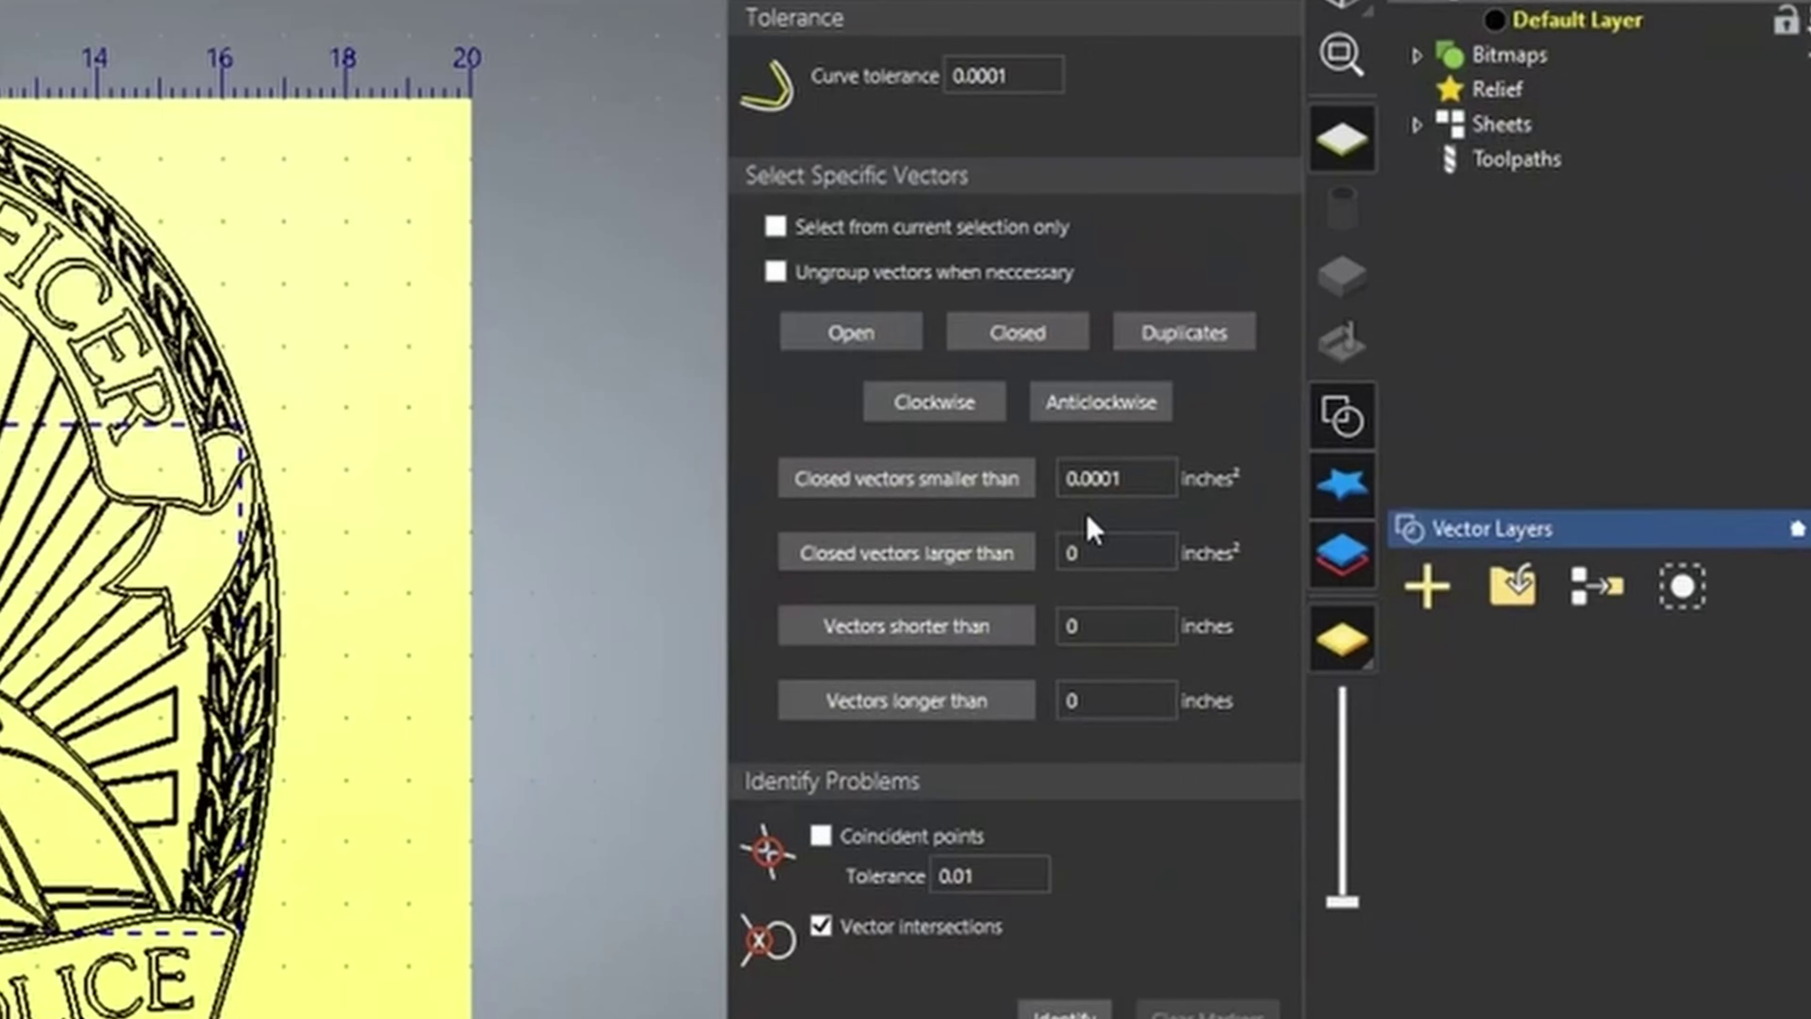
{"action": "scroll", "coordinate": [261, 436], "scroll_direction": "up", "scroll_amount": 5}
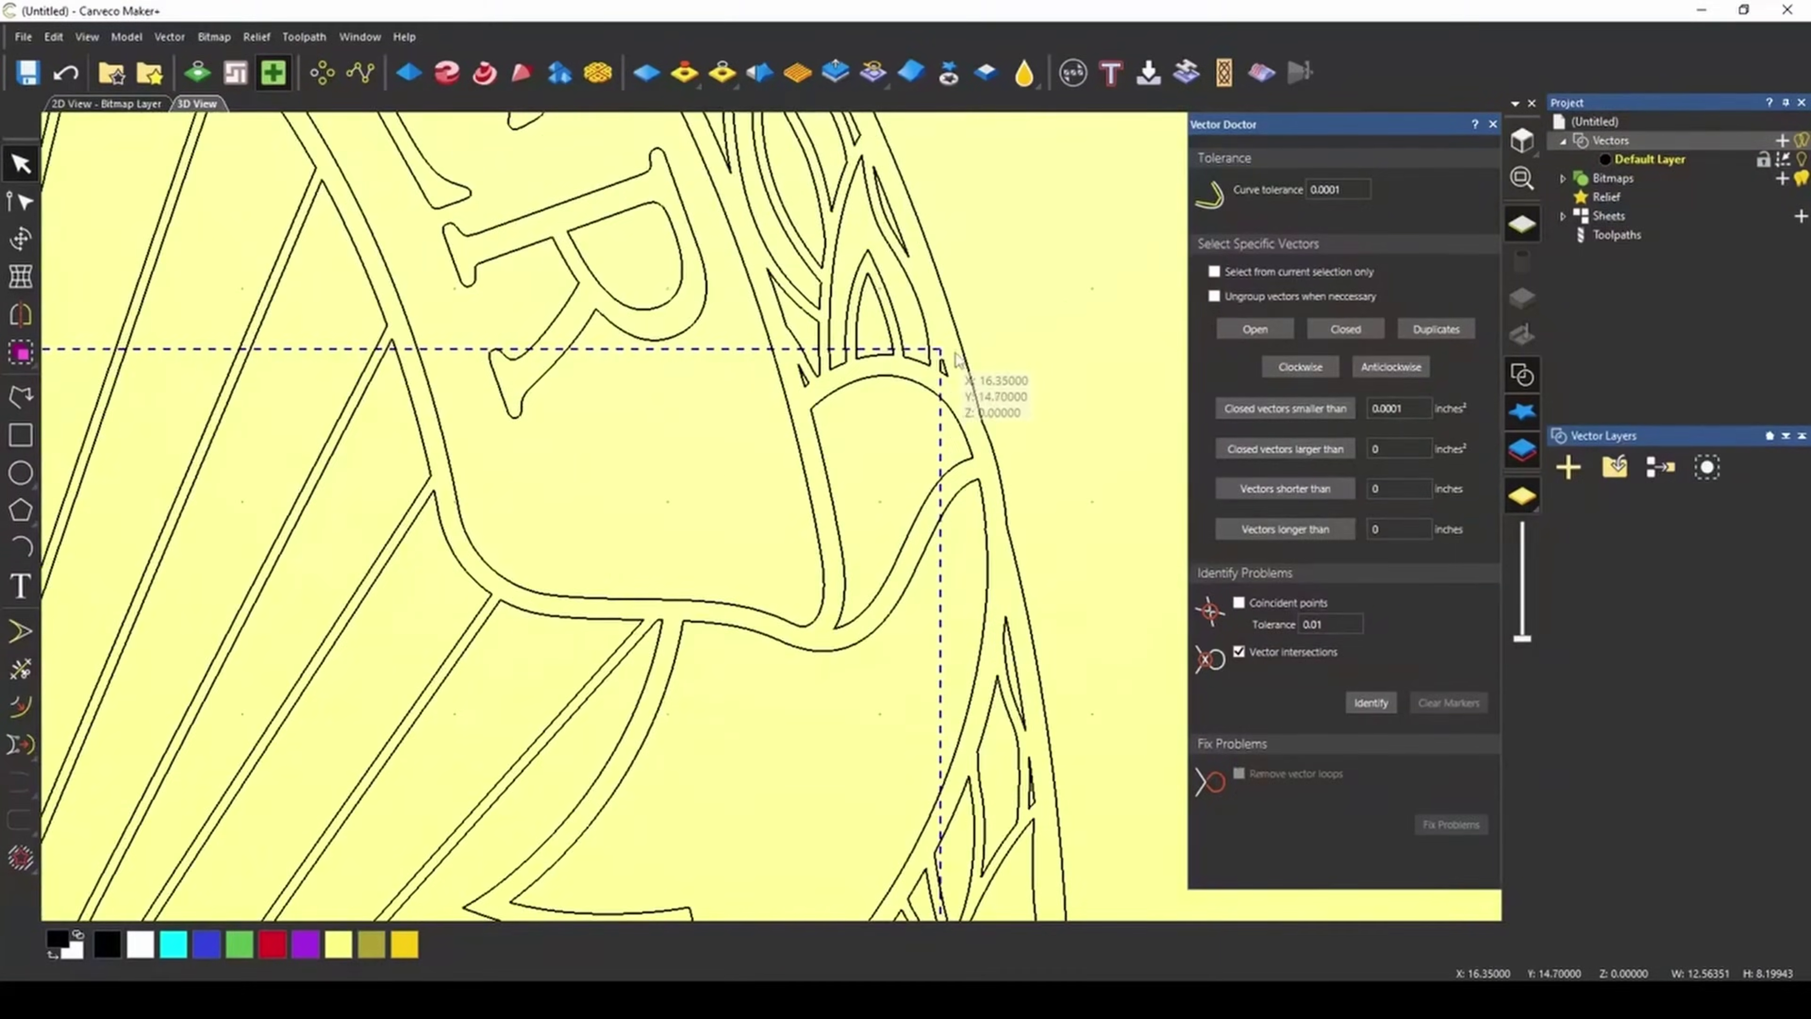
{"action": "scroll", "coordinate": [940, 374], "scroll_direction": "up", "scroll_amount": 6}
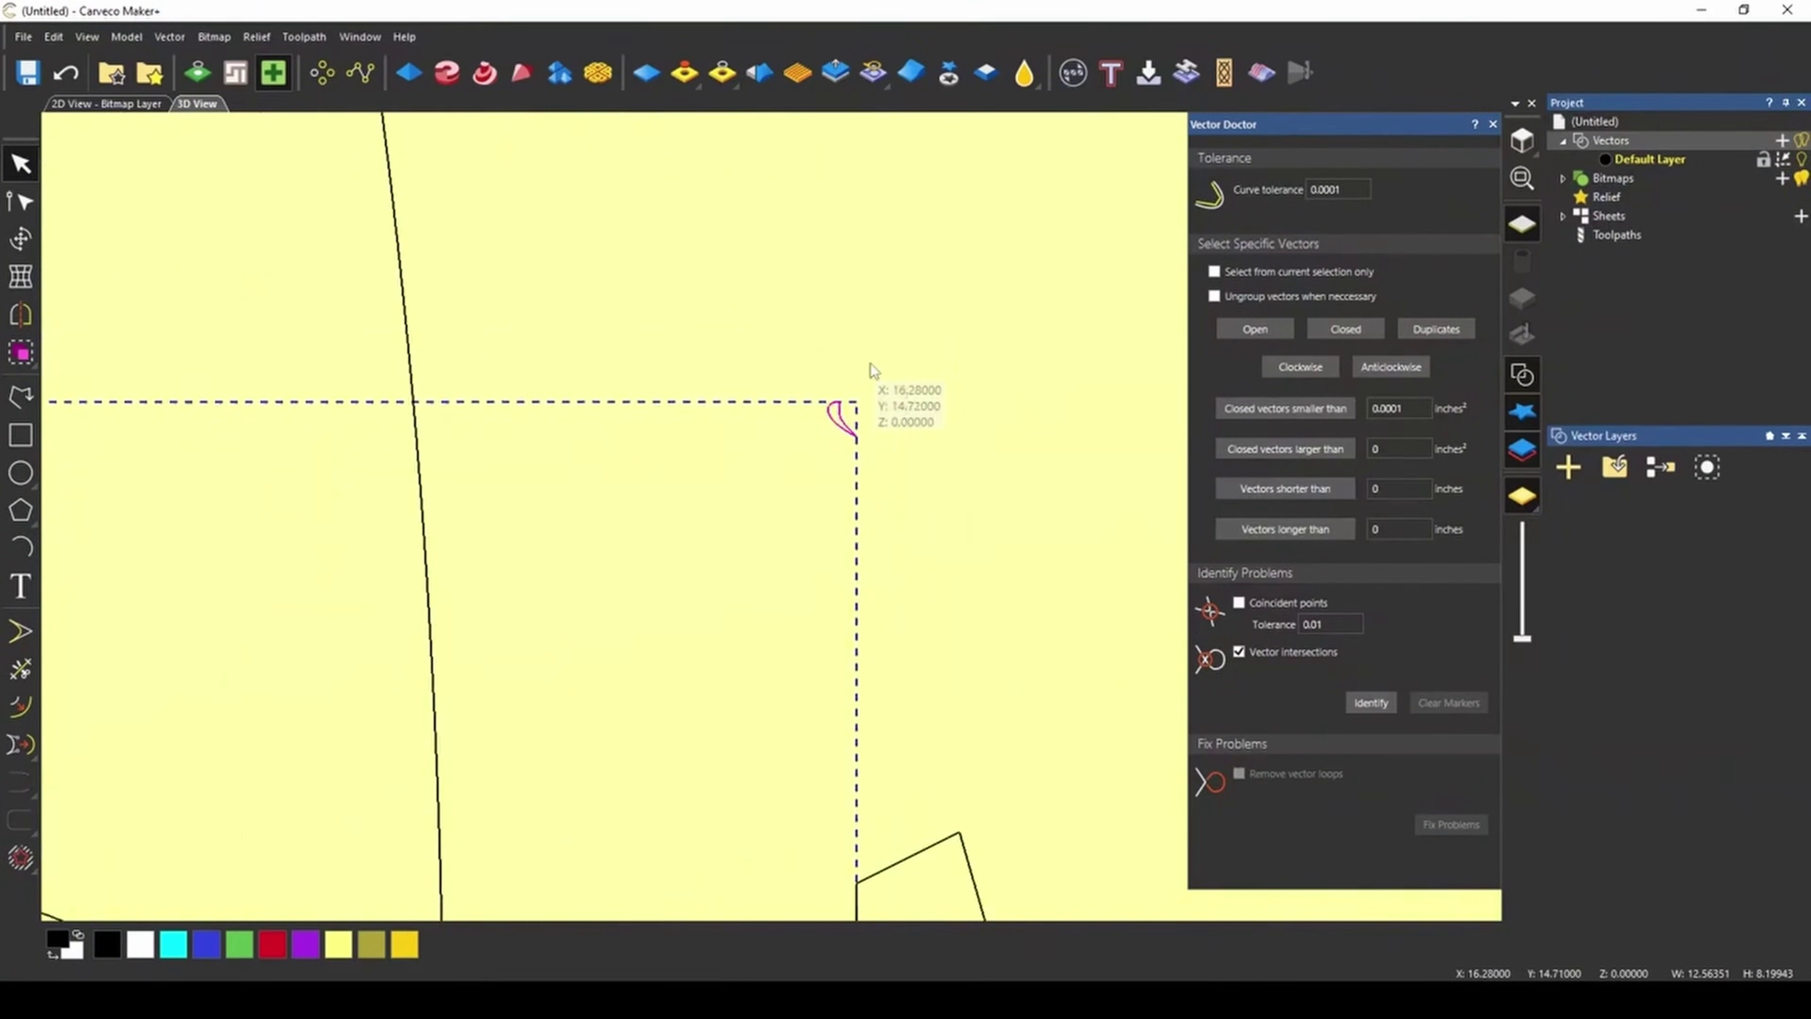
{"action": "scroll", "coordinate": [741, 567], "scroll_direction": "down", "scroll_amount": 8}
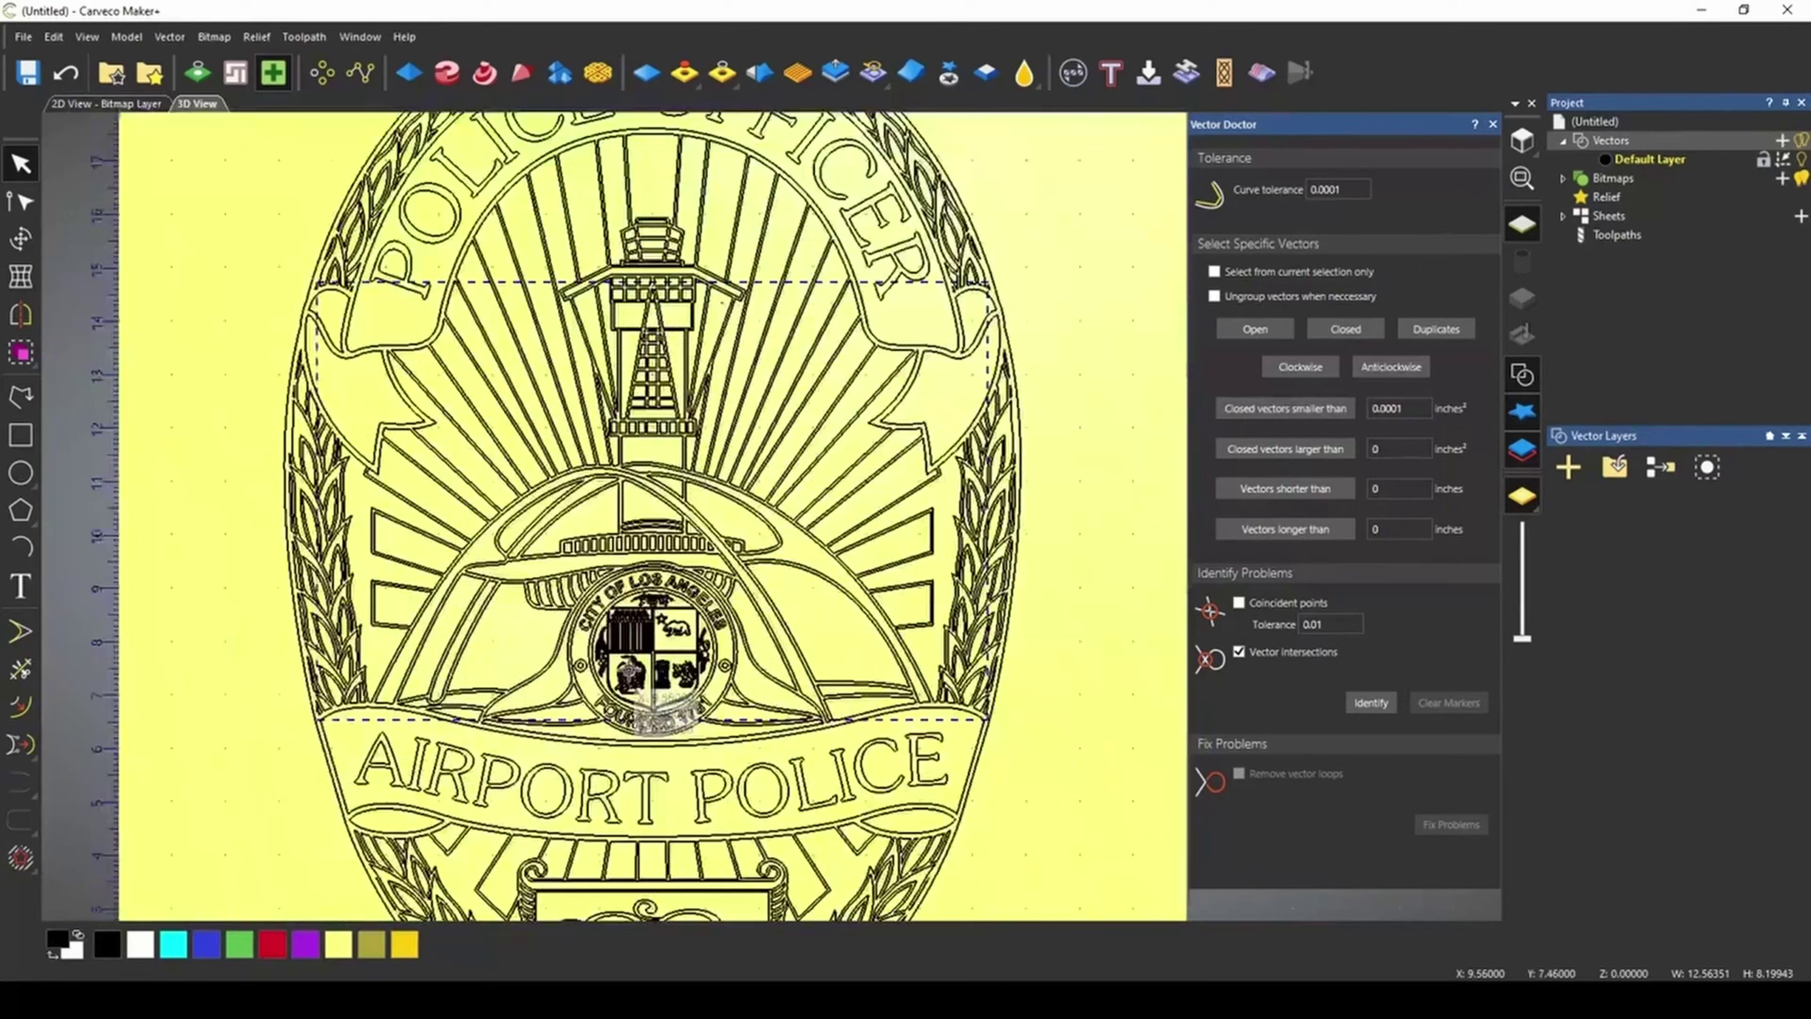
{"action": "left_click", "coordinate": [741, 664]}
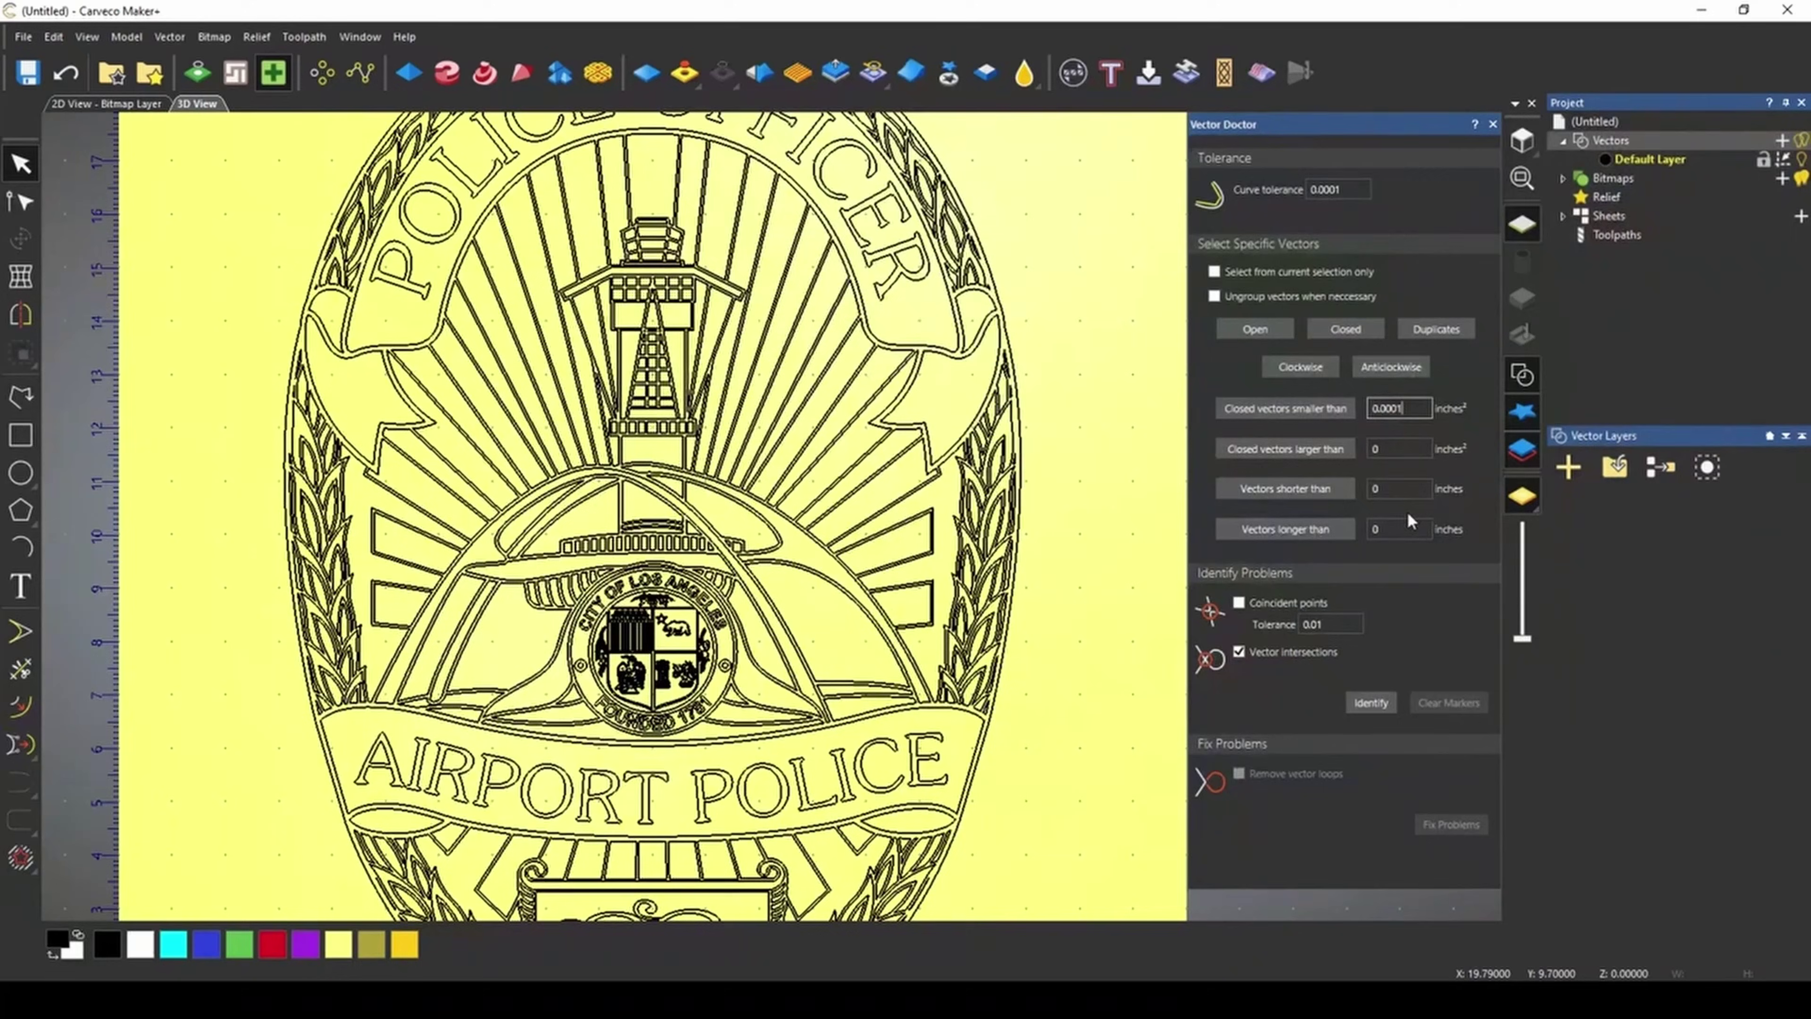
Set the closed-vector area limit to 0.001 square inches and select the closed vectors smaller than it
{"action": "key", "text": "BackSpace"}
{"action": "type", "text": "5"}
{"action": "type", "text": "1"}
{"action": "key", "text": "Return"}
Examine the selected small vectors in the city seal's eagle, castle and branch details
{"action": "scroll", "coordinate": [695, 663], "scroll_direction": "up", "scroll_amount": 10}
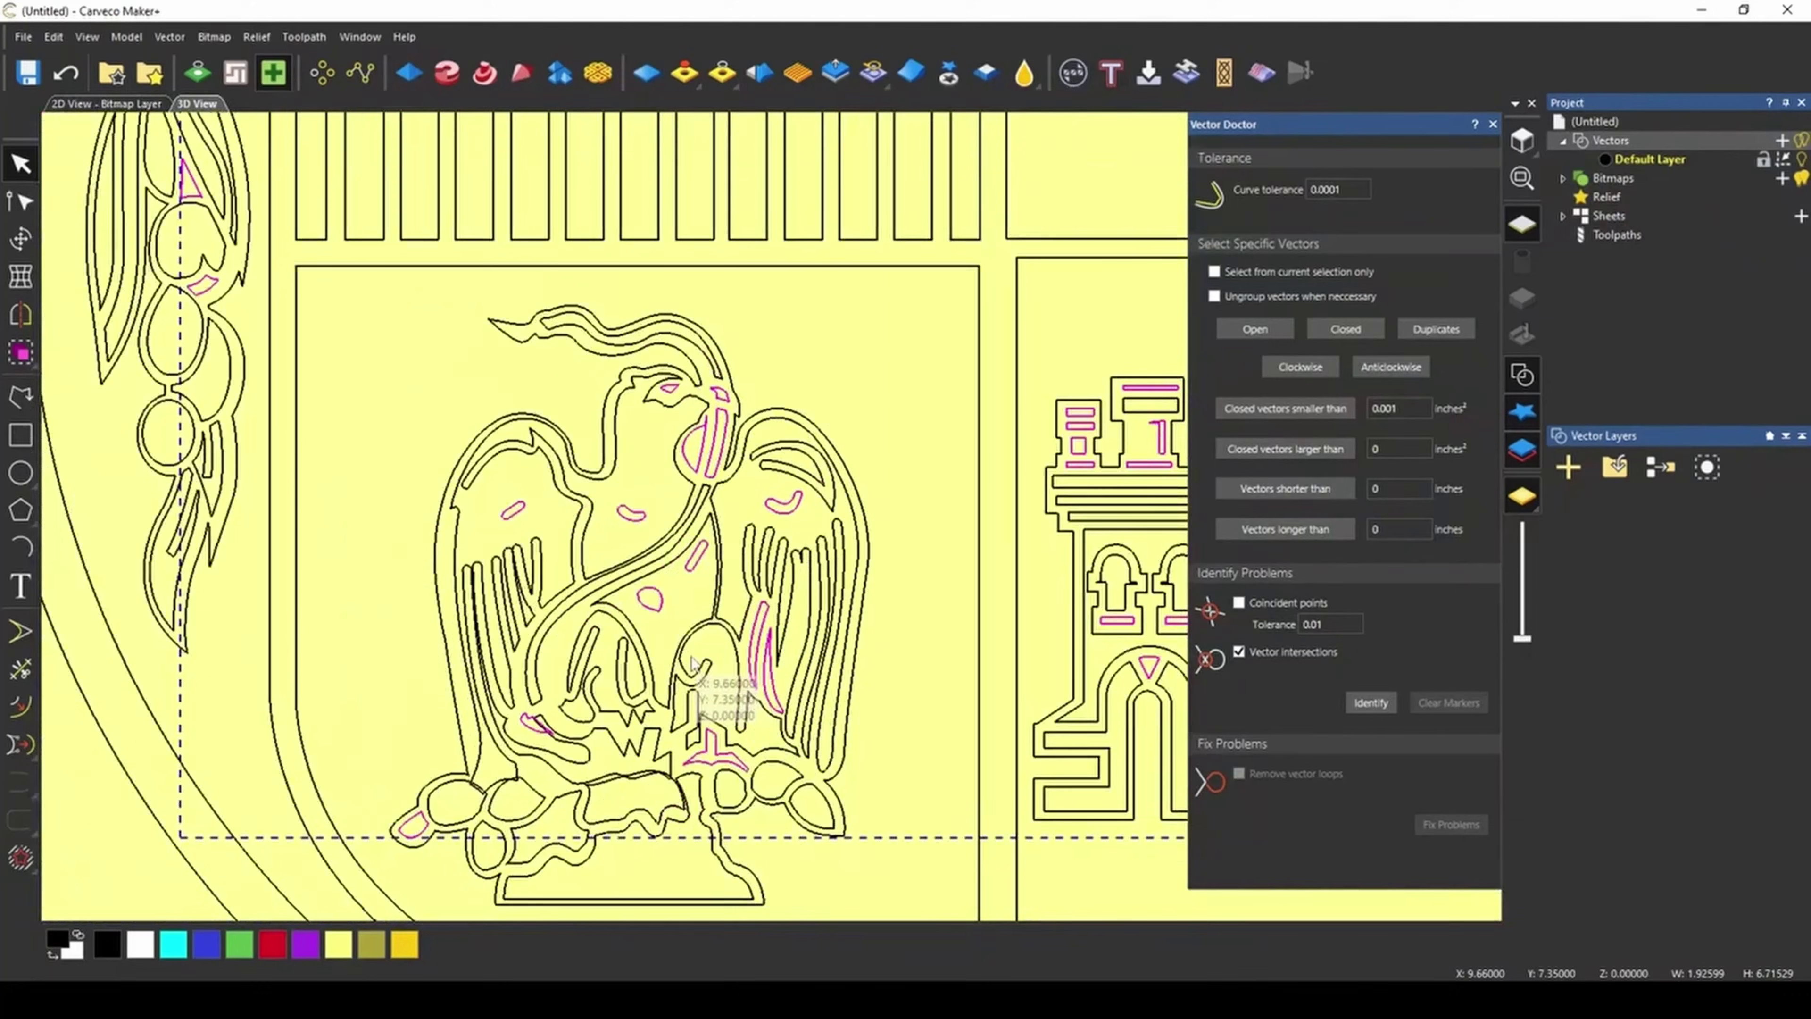
{"action": "scroll", "coordinate": [695, 663], "scroll_direction": "down", "scroll_amount": 2}
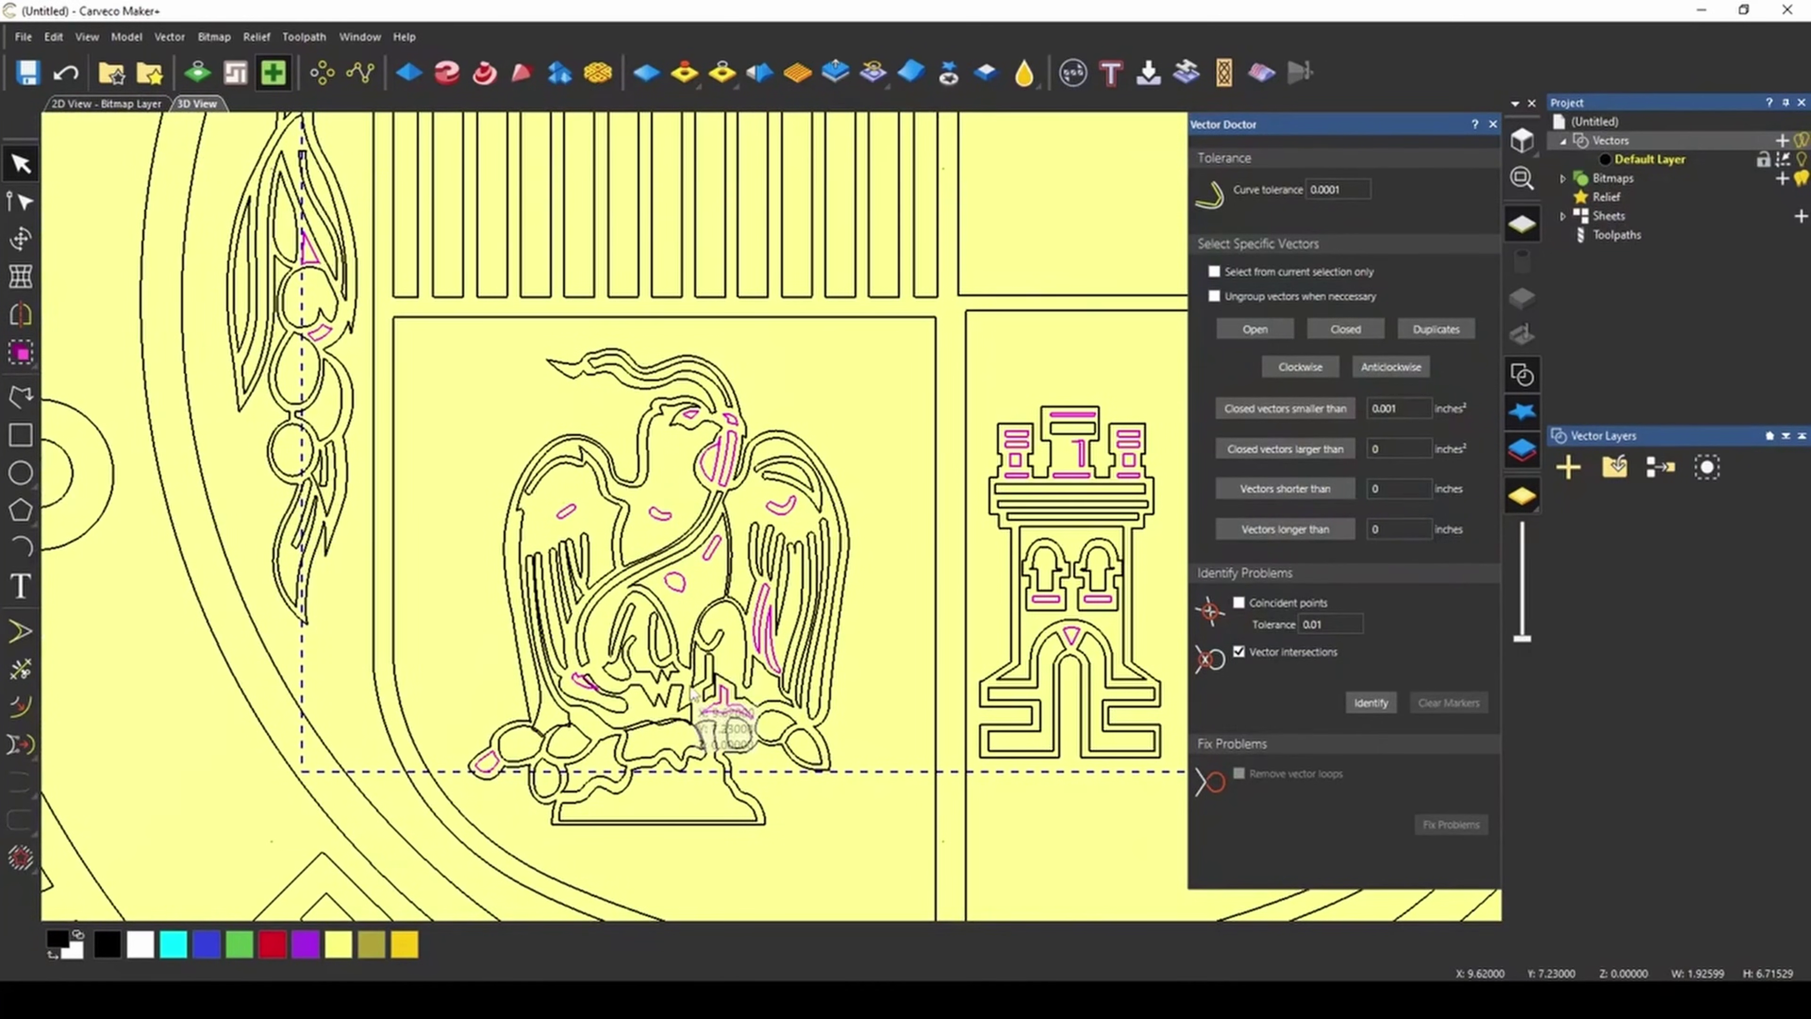
{"action": "scroll", "coordinate": [695, 664], "scroll_direction": "down", "scroll_amount": 5}
{"action": "scroll", "coordinate": [701, 642], "scroll_direction": "down", "scroll_amount": 2}
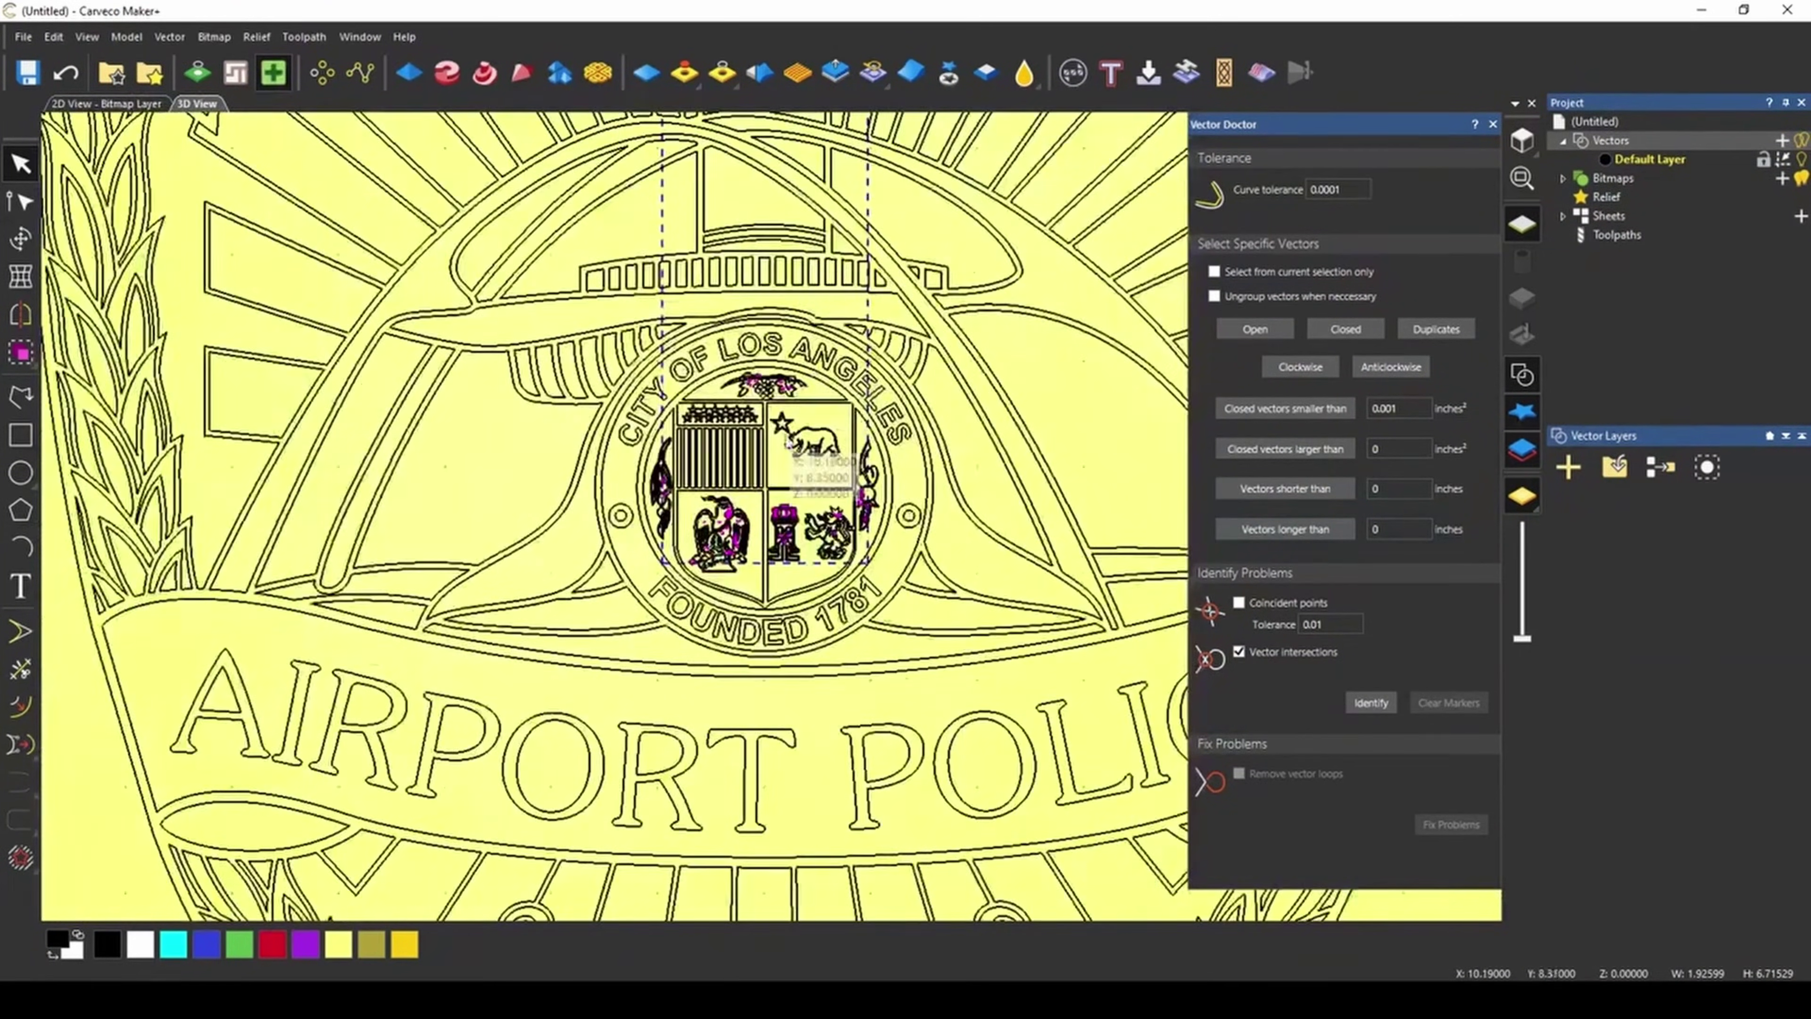
{"action": "scroll", "coordinate": [813, 662], "scroll_direction": "up", "scroll_amount": 7}
{"action": "scroll", "coordinate": [812, 662], "scroll_direction": "down", "scroll_amount": 5}
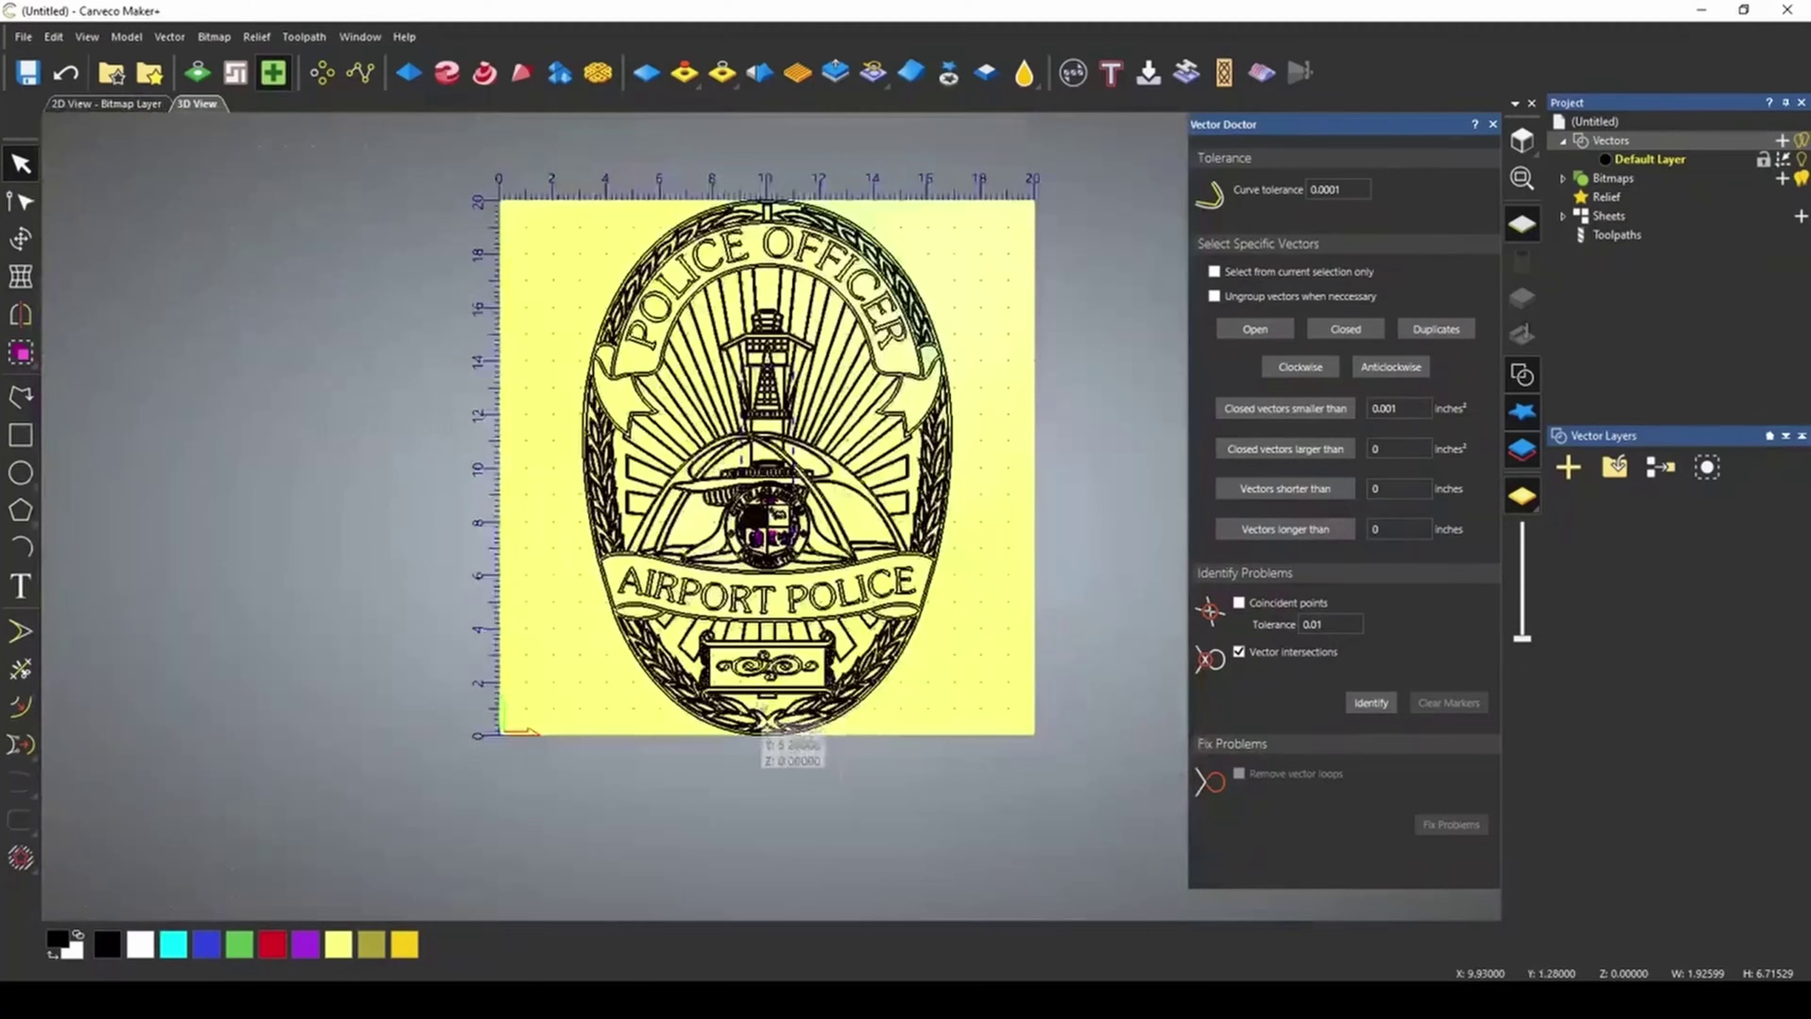
{"action": "scroll", "coordinate": [767, 388], "scroll_direction": "up", "scroll_amount": 7}
{"action": "scroll", "coordinate": [762, 380], "scroll_direction": "down", "scroll_amount": 7}
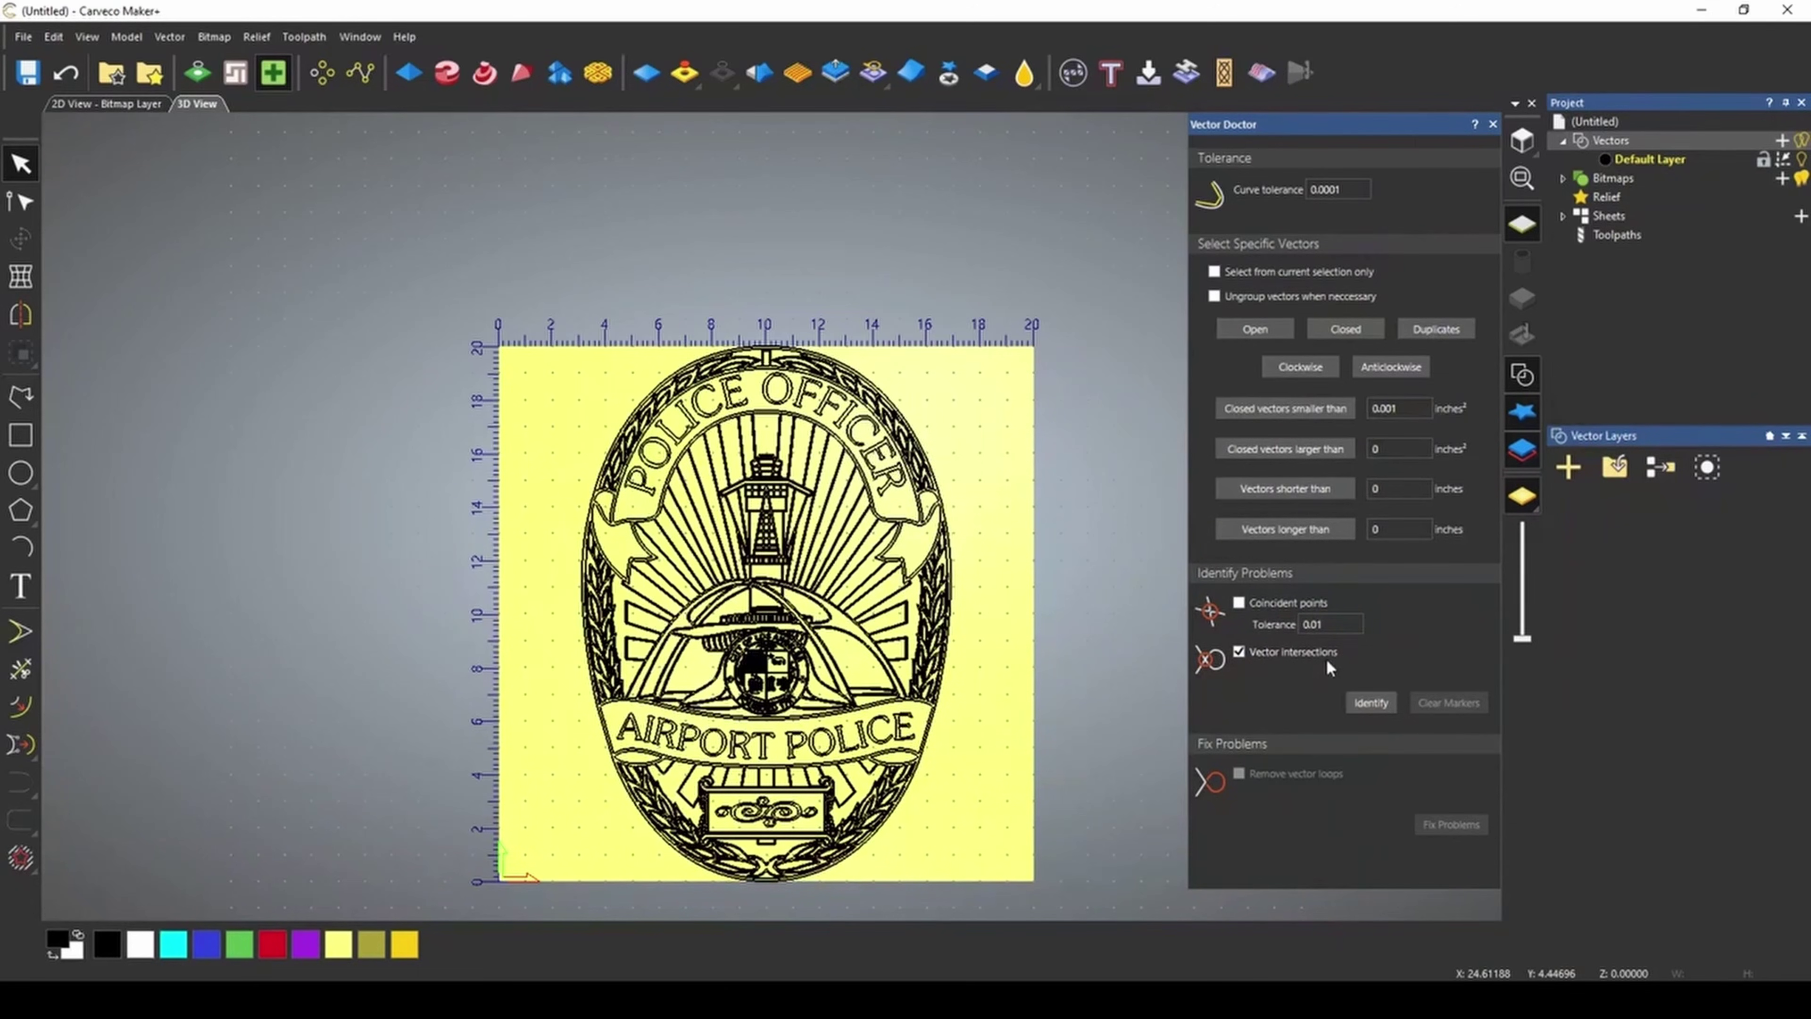
Identify coincident points in all badge vectors with a tolerance of 0.001, leaving vector intersections out of the check
{"action": "left_click", "coordinate": [1301, 621]}
{"action": "left_click", "coordinate": [1316, 625]}
{"action": "type", "text": "0"}
{"action": "left_click", "coordinate": [1239, 602]}
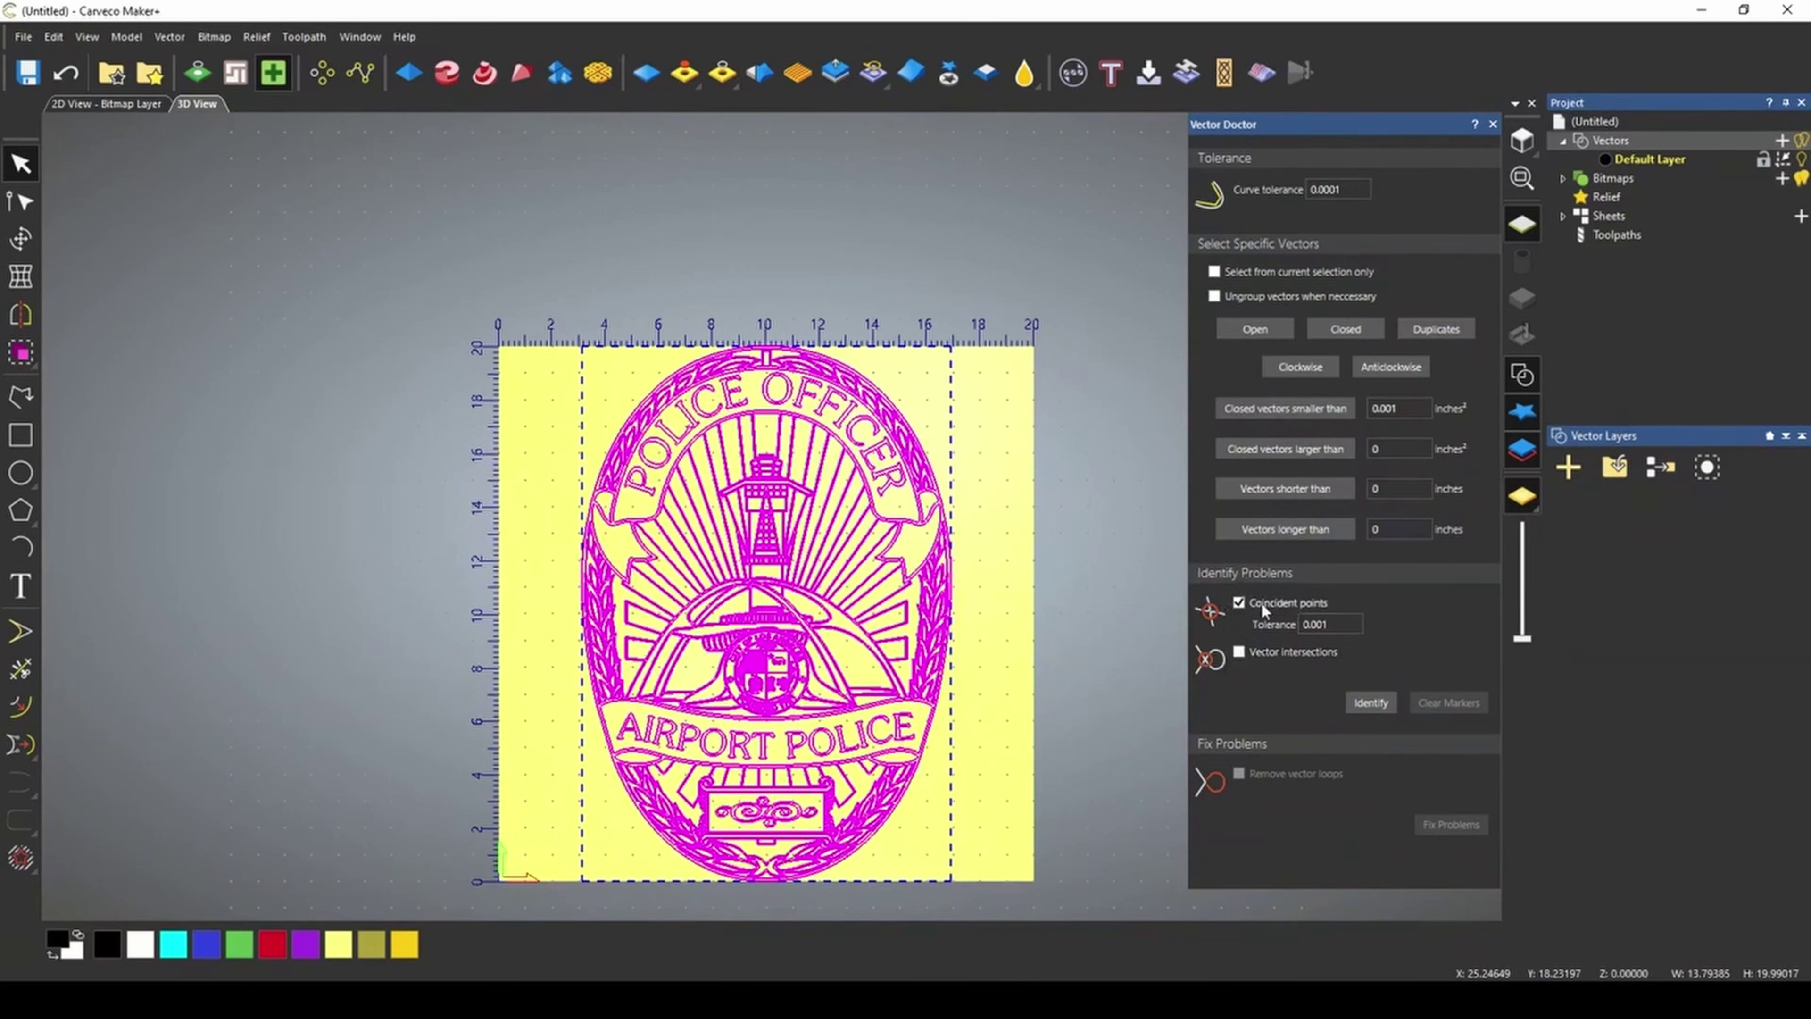
{"action": "left_click", "coordinate": [1379, 702]}
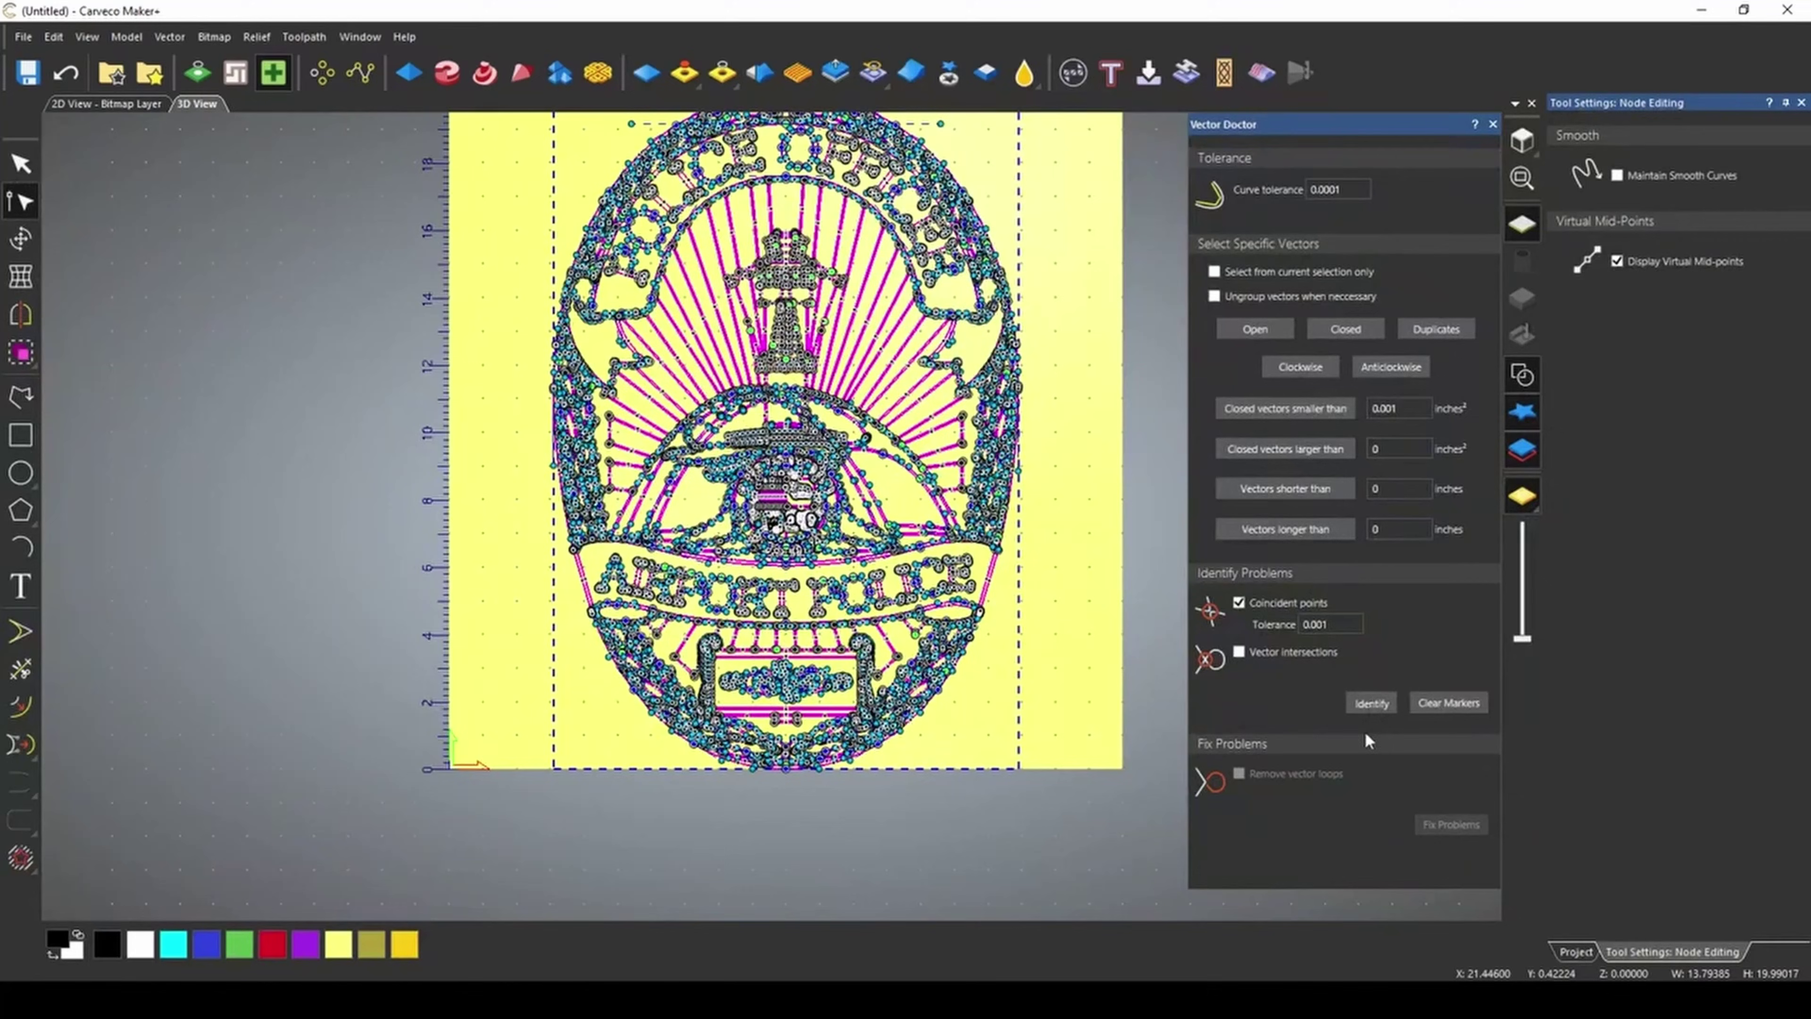
{"action": "left_click", "coordinate": [1371, 702]}
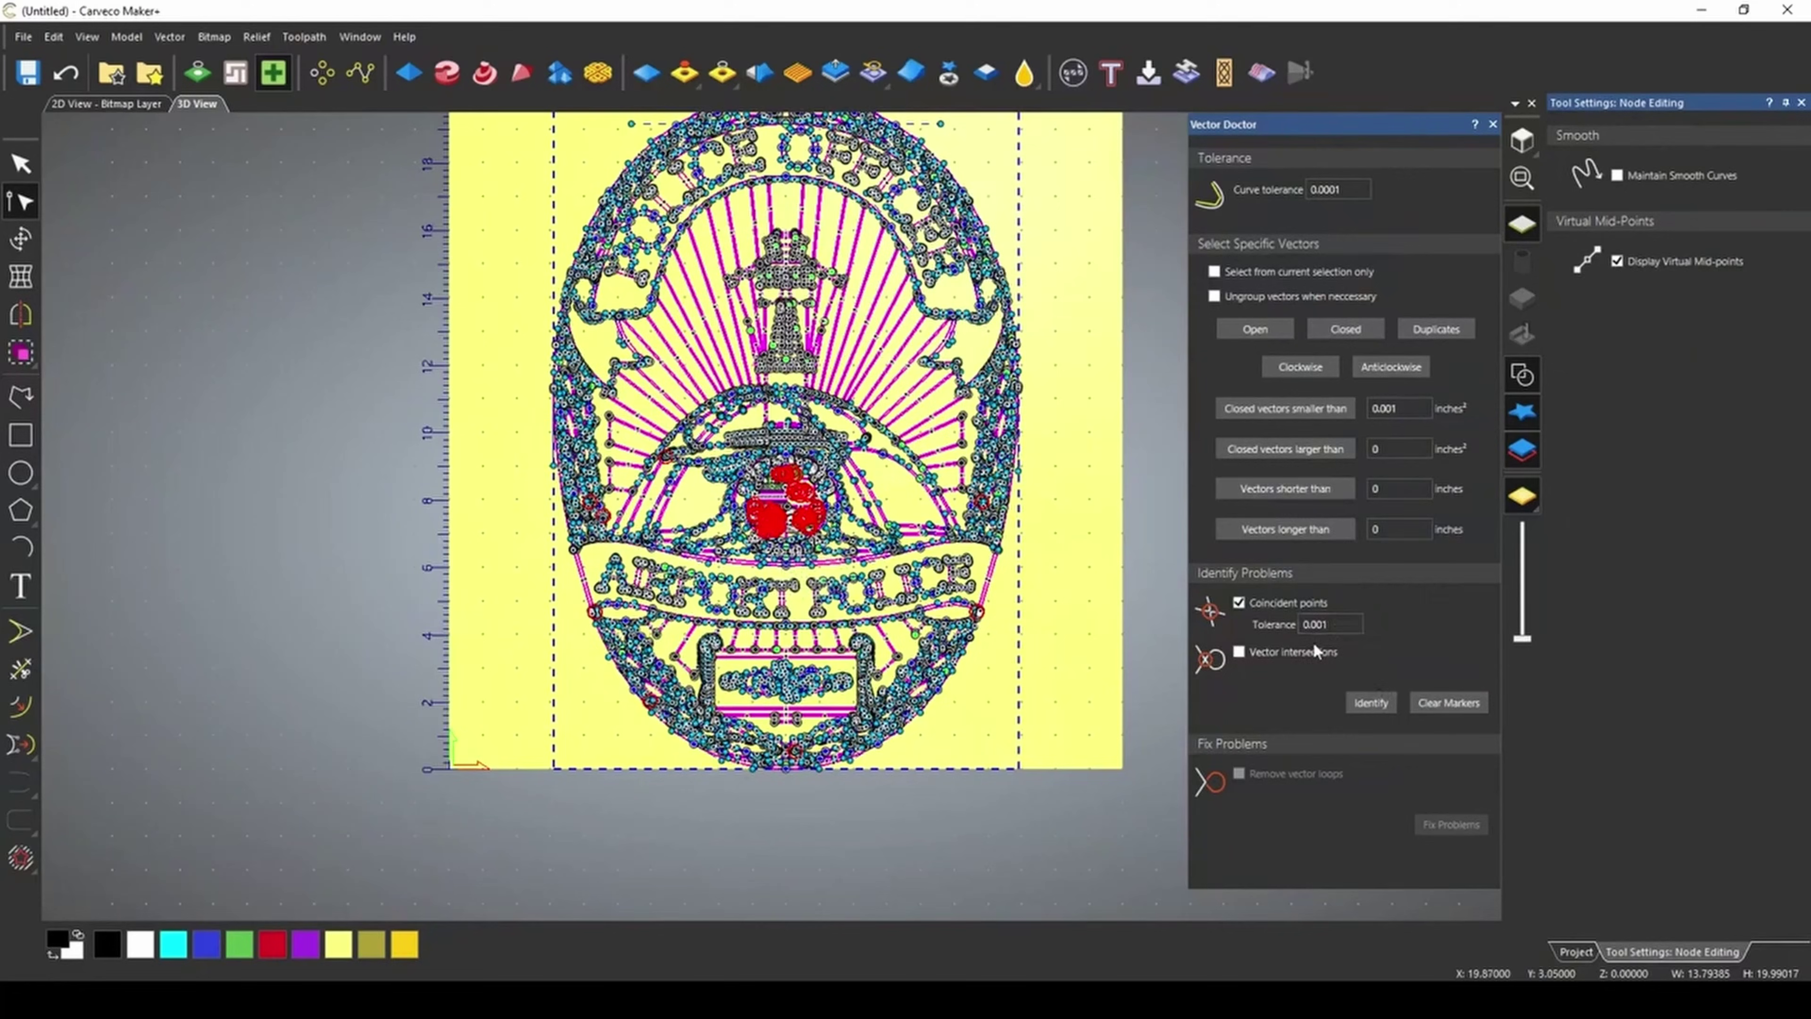
Leave node editing and examine the coincident-point markers in the city seal and at the Airport Police banner's end
{"action": "scroll", "coordinate": [777, 535], "scroll_direction": "up", "scroll_amount": 4}
{"action": "scroll", "coordinate": [774, 532], "scroll_direction": "up", "scroll_amount": 3}
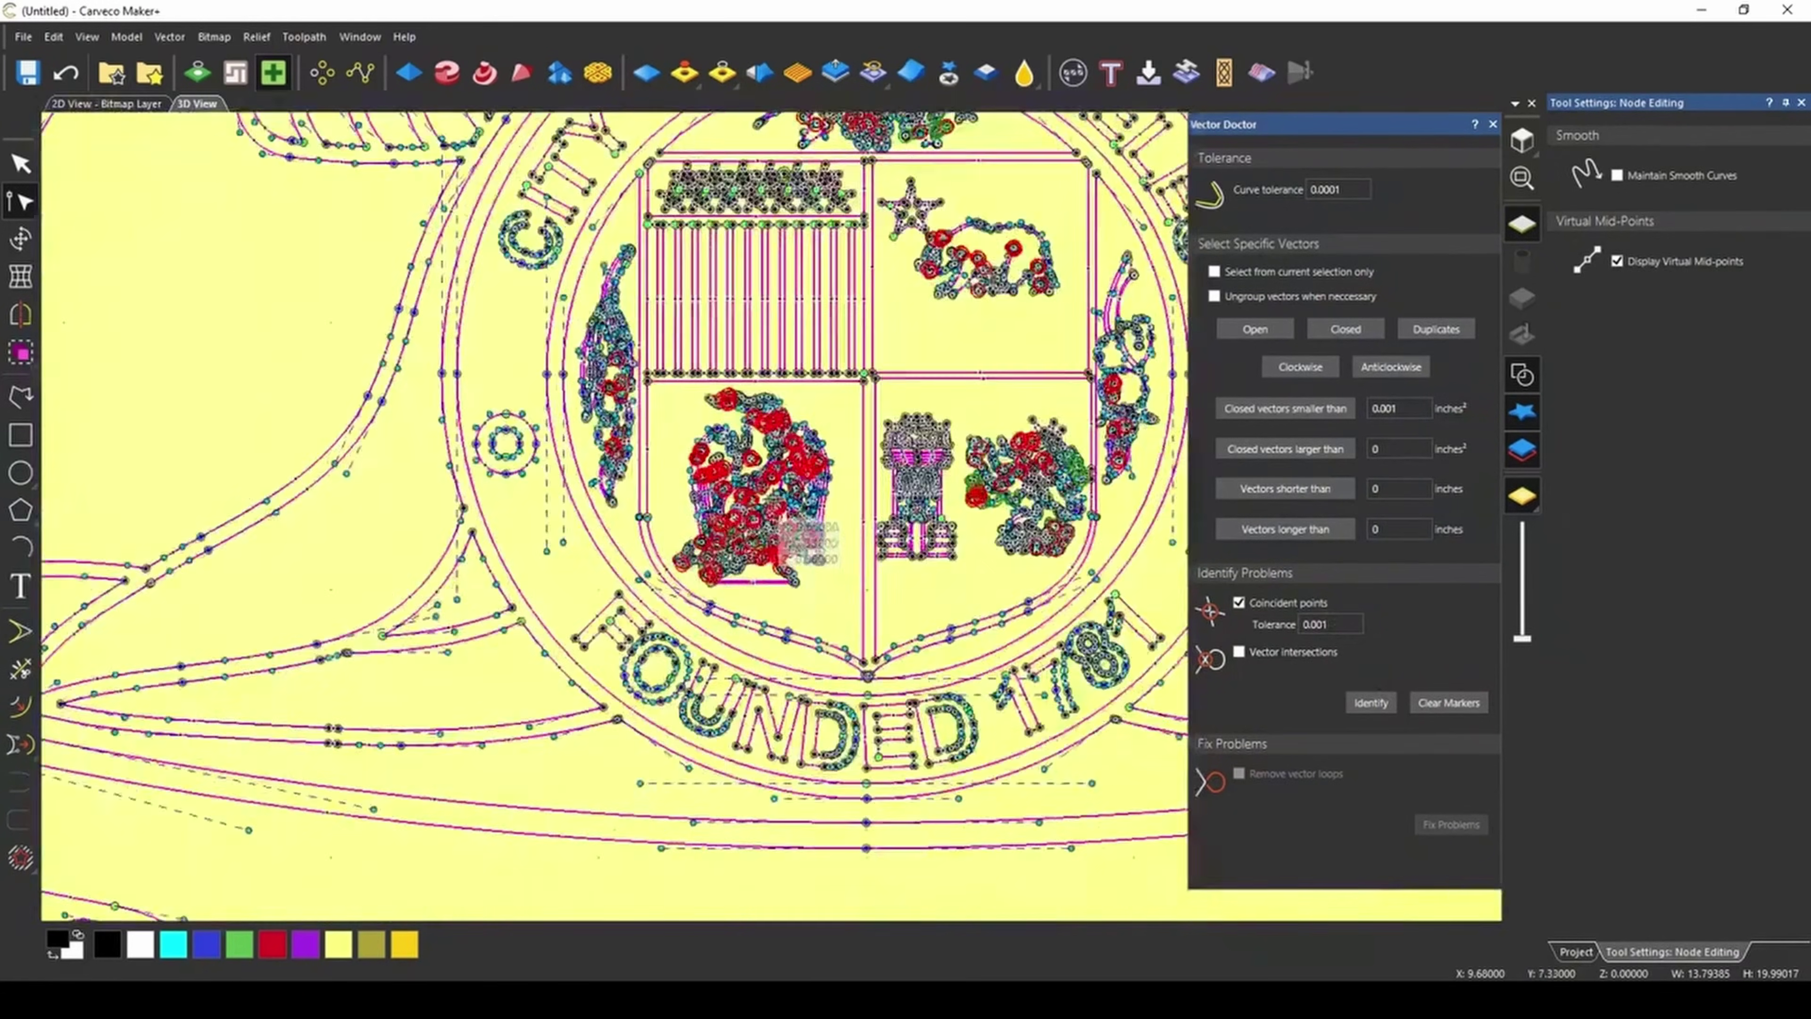
{"action": "key", "text": "Escape"}
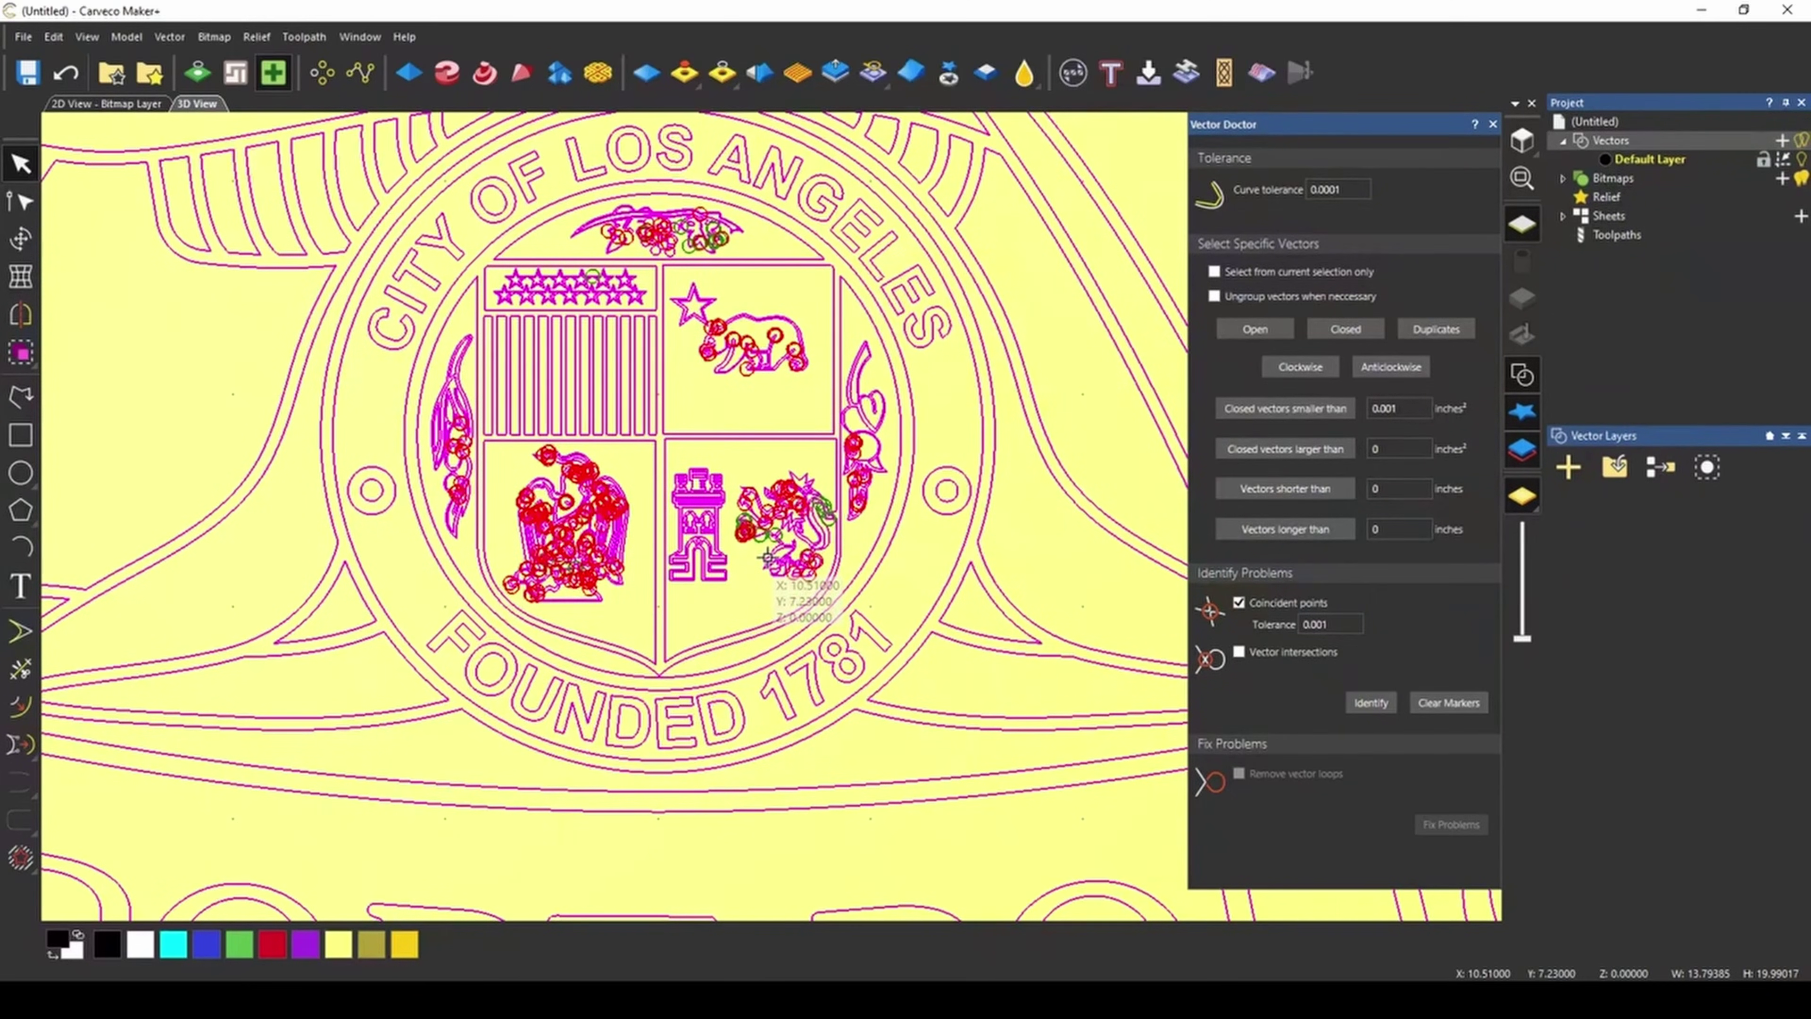
{"action": "scroll", "coordinate": [767, 559], "scroll_direction": "down", "scroll_amount": 2}
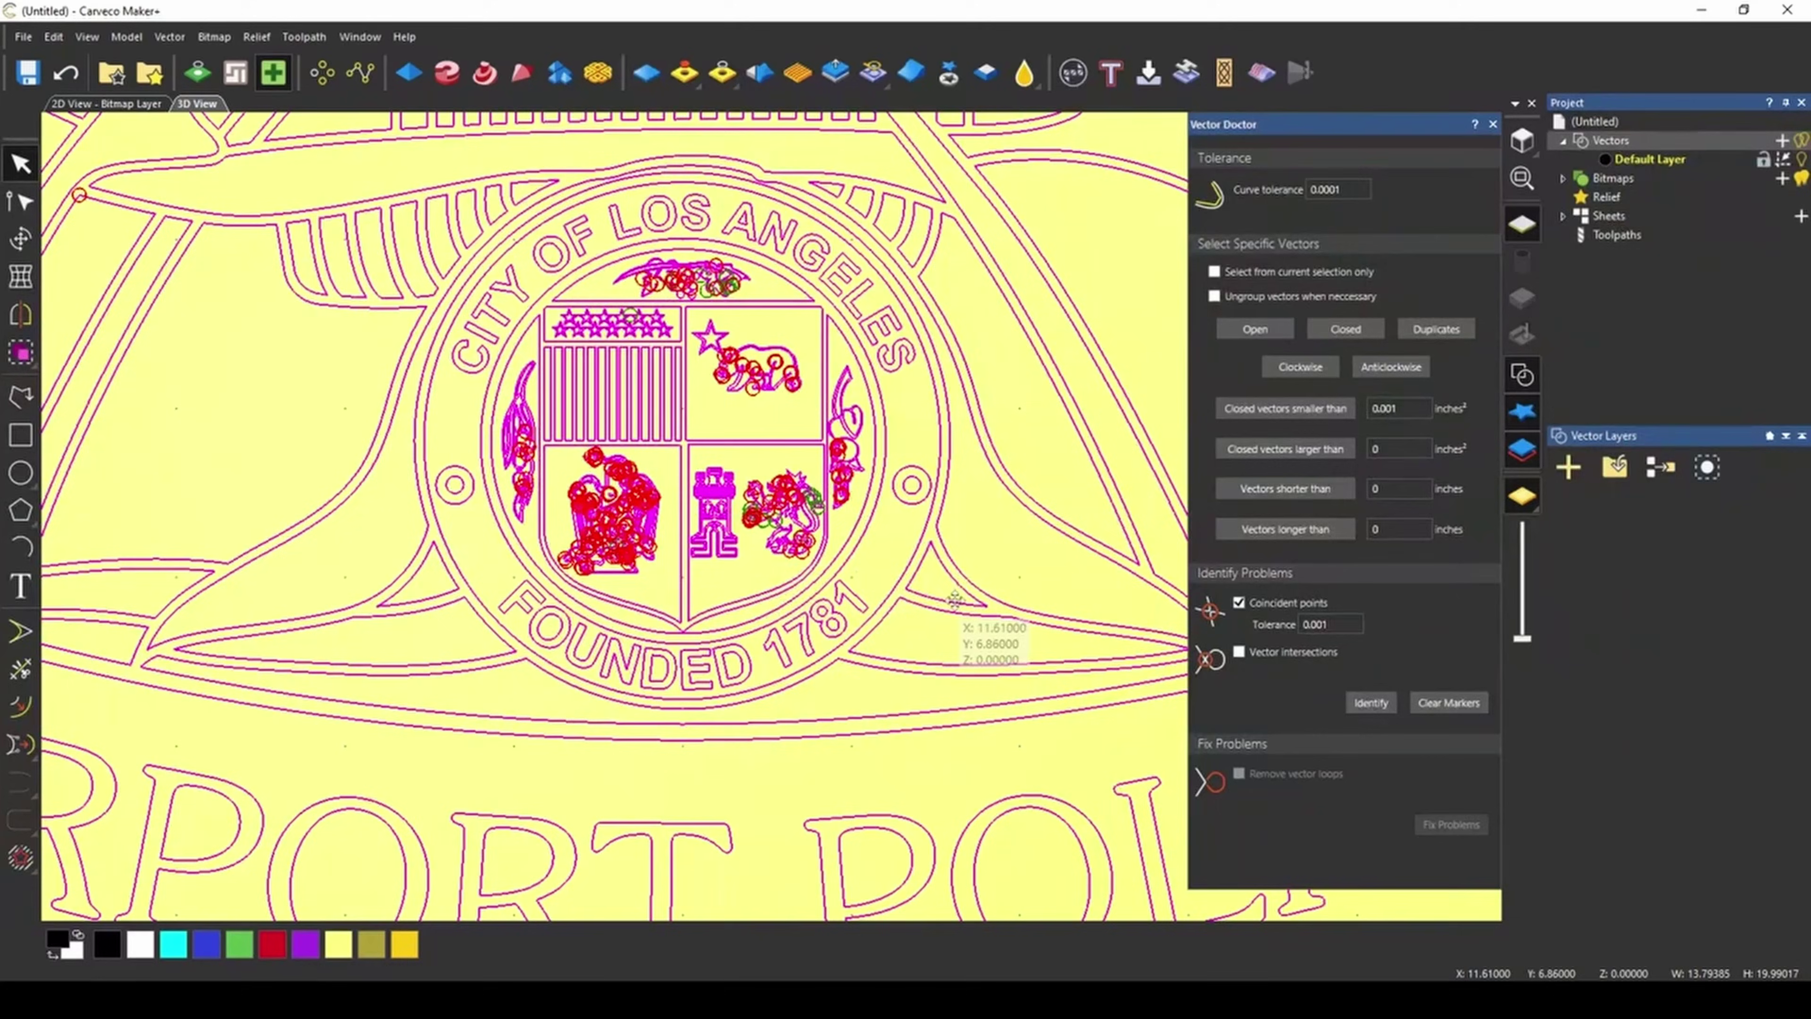
{"action": "left_click", "coordinate": [1323, 626]}
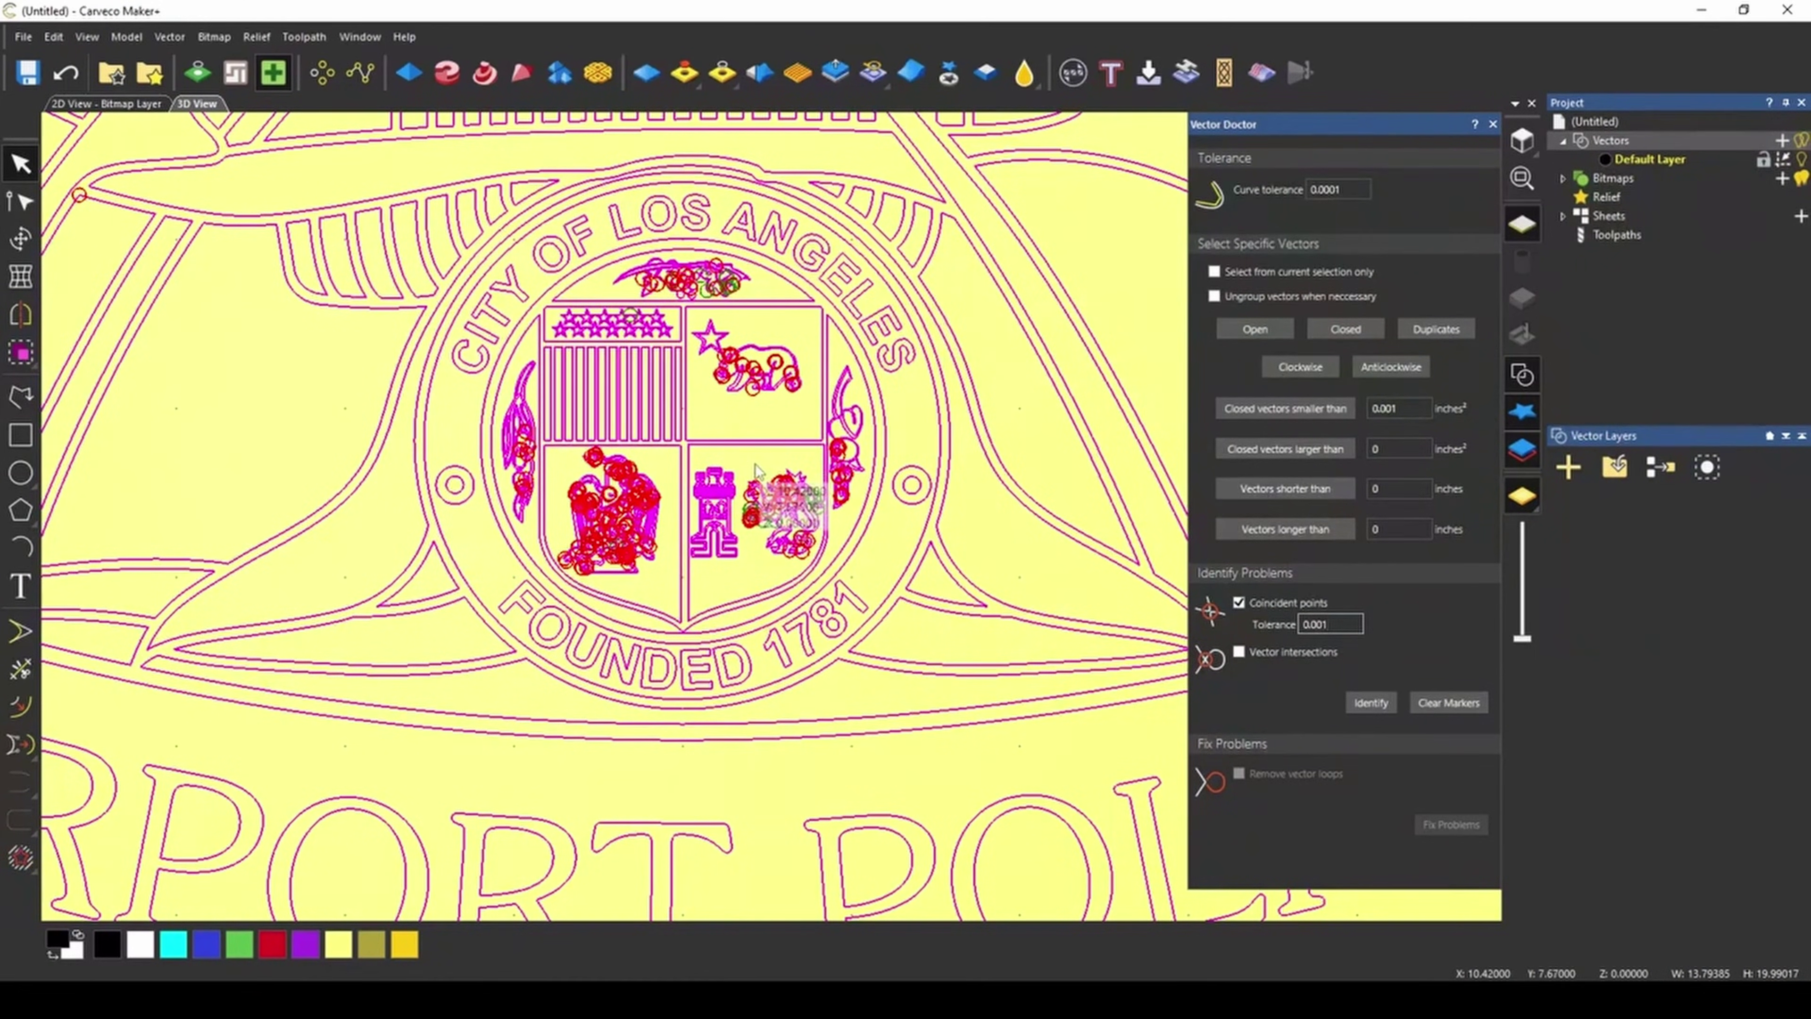
{"action": "scroll", "coordinate": [759, 464], "scroll_direction": "down", "scroll_amount": 1}
{"action": "scroll", "coordinate": [758, 470], "scroll_direction": "down", "scroll_amount": 3}
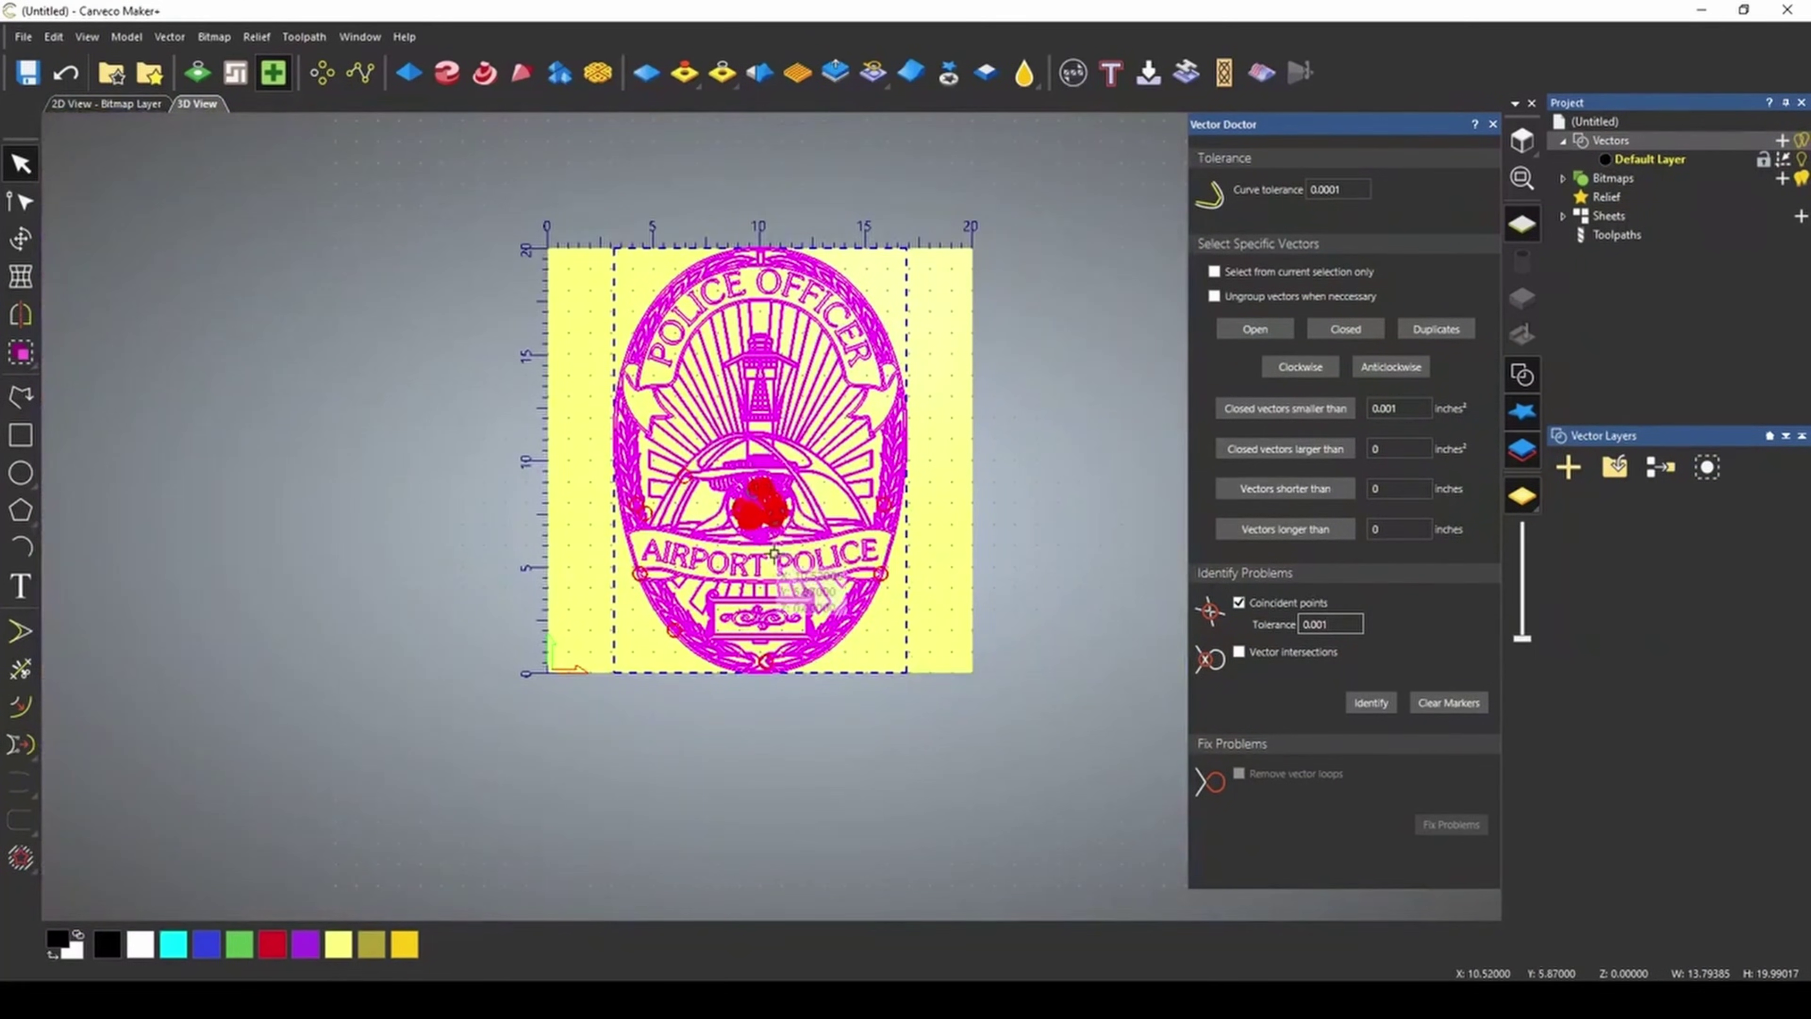
{"action": "scroll", "coordinate": [881, 573], "scroll_direction": "up", "scroll_amount": 5}
{"action": "scroll", "coordinate": [882, 595], "scroll_direction": "up", "scroll_amount": 1}
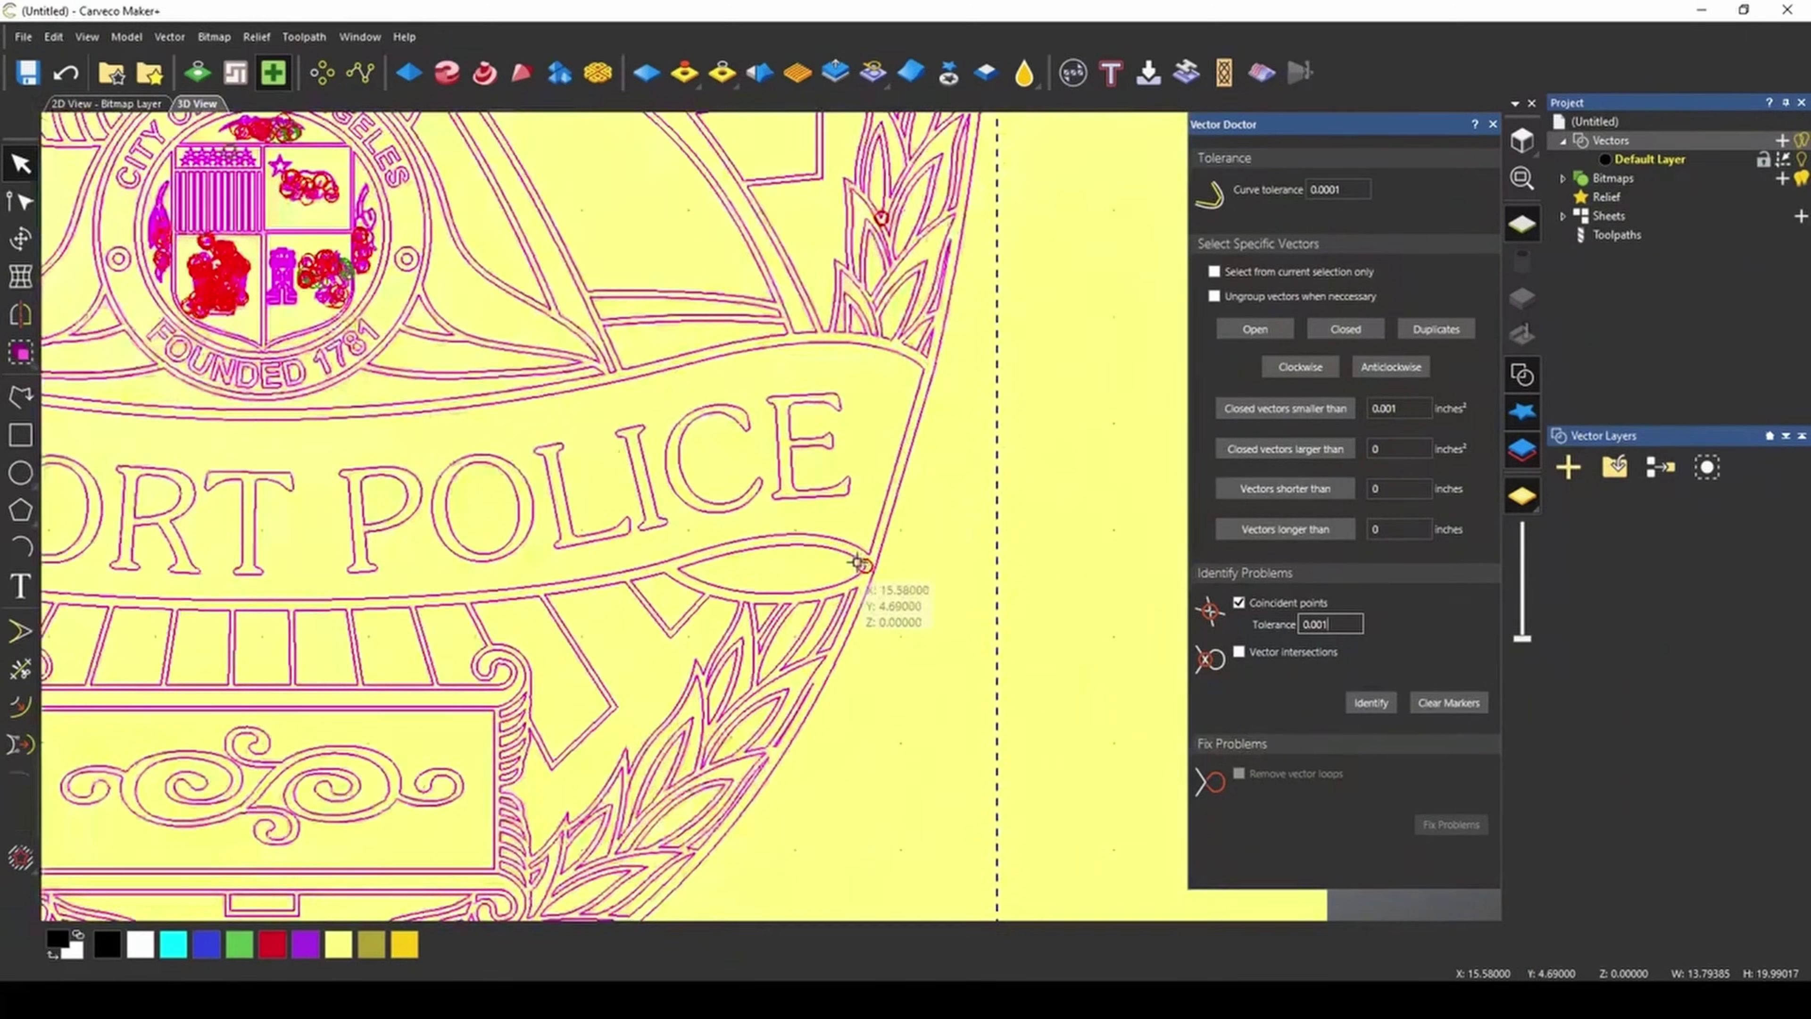
Replace the coincident-point markers with markers for vector intersections only, and examine them in the city seal
{"action": "scroll", "coordinate": [882, 596], "scroll_direction": "down", "scroll_amount": 3}
{"action": "left_click", "coordinate": [1238, 603]}
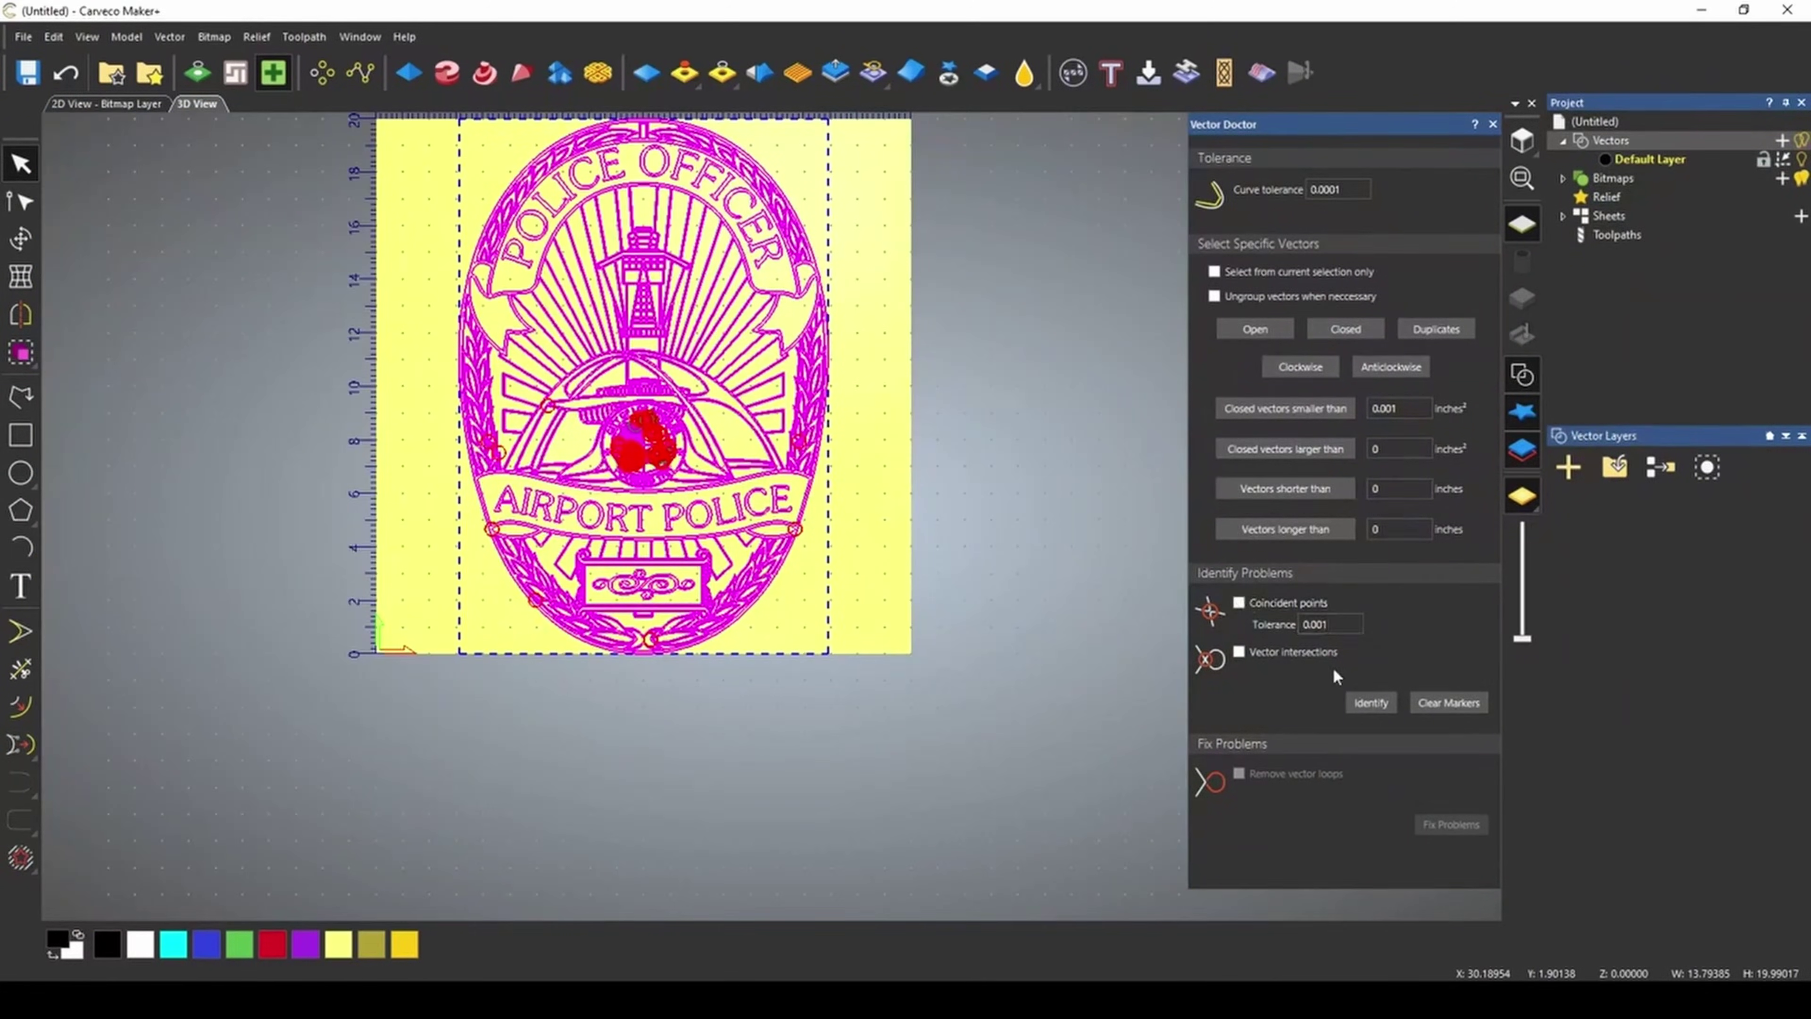
{"action": "left_click", "coordinate": [1458, 702]}
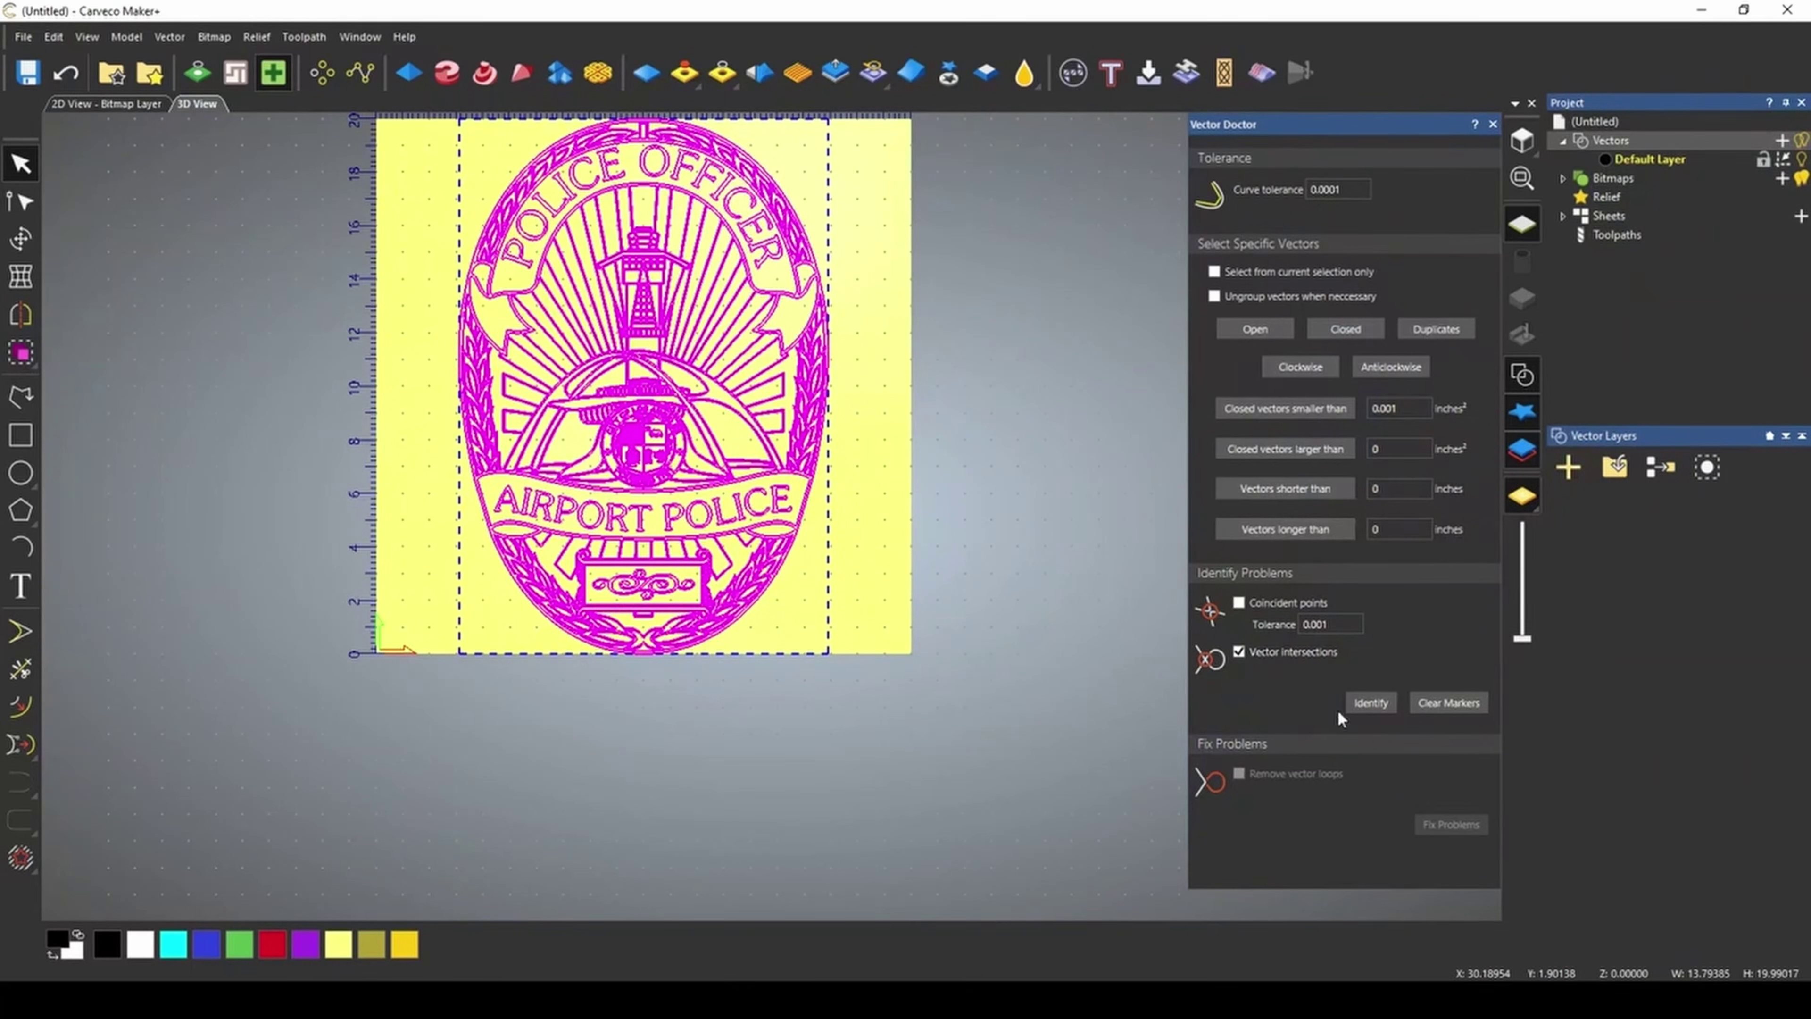
{"action": "left_click", "coordinate": [1378, 705]}
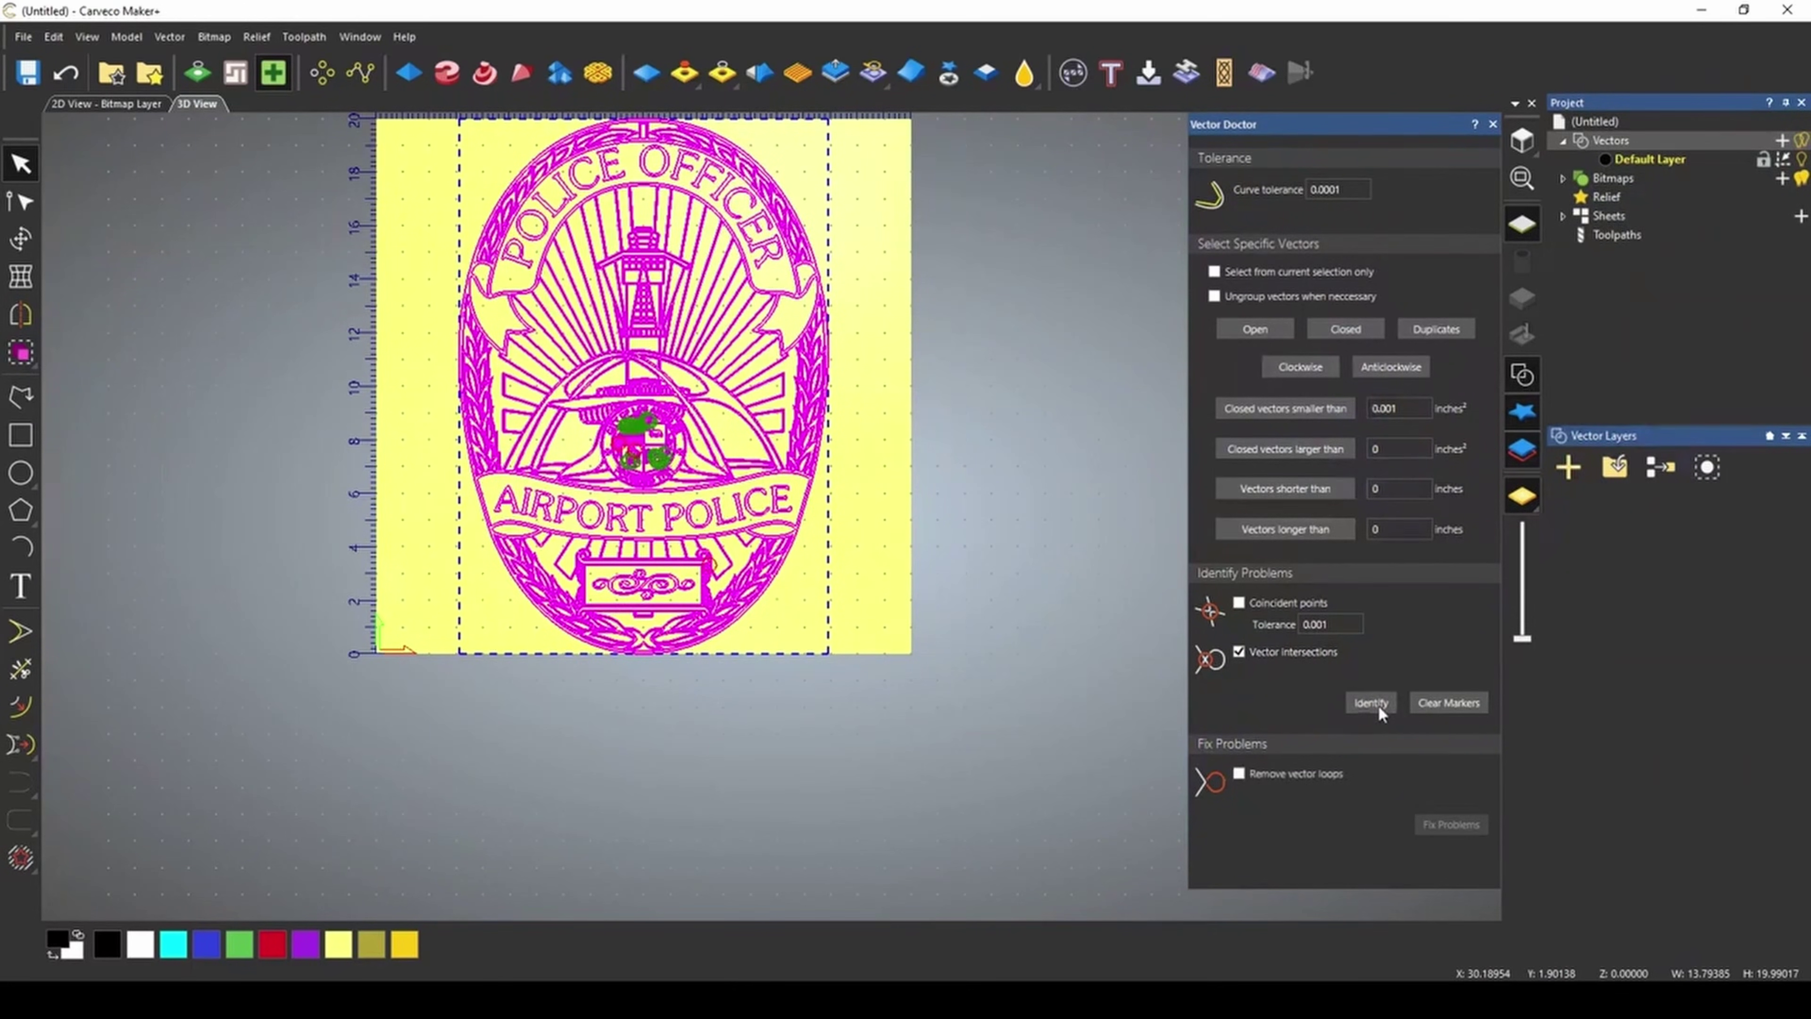
{"action": "scroll", "coordinate": [631, 428], "scroll_direction": "up", "scroll_amount": 5}
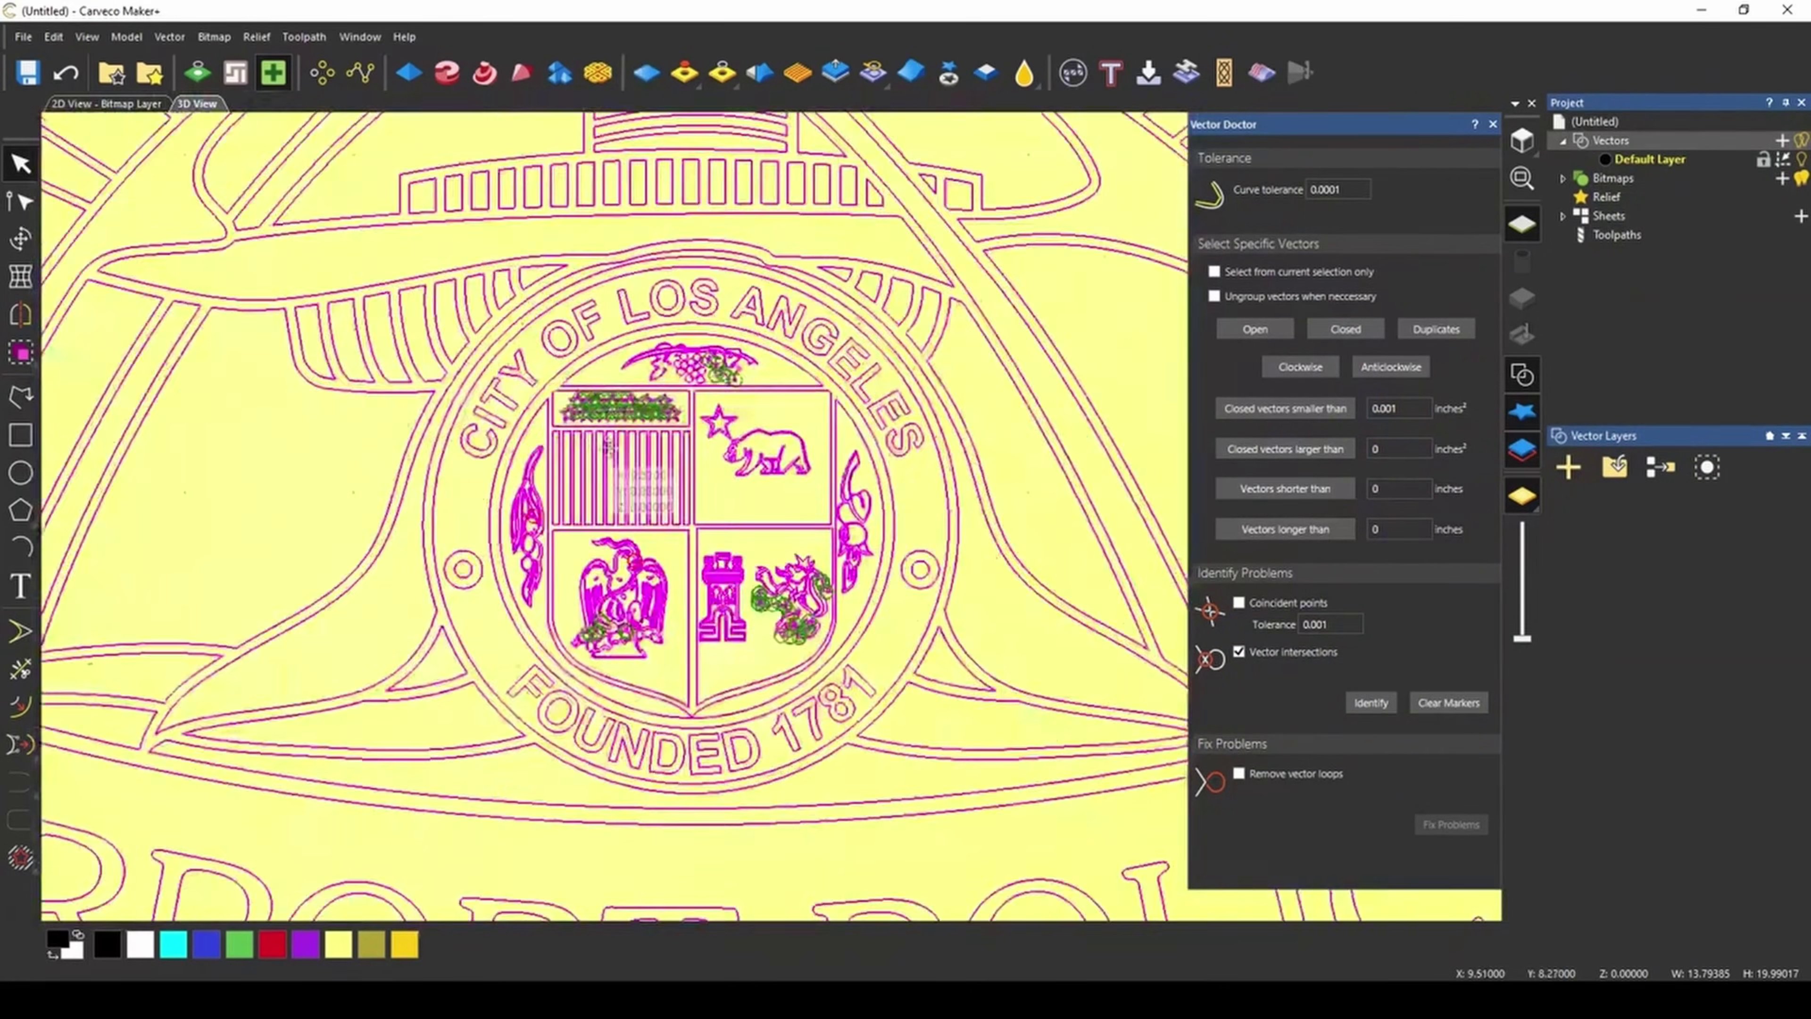
{"action": "scroll", "coordinate": [609, 444], "scroll_direction": "up", "scroll_amount": 5}
{"action": "scroll", "coordinate": [652, 461], "scroll_direction": "down", "scroll_amount": 3}
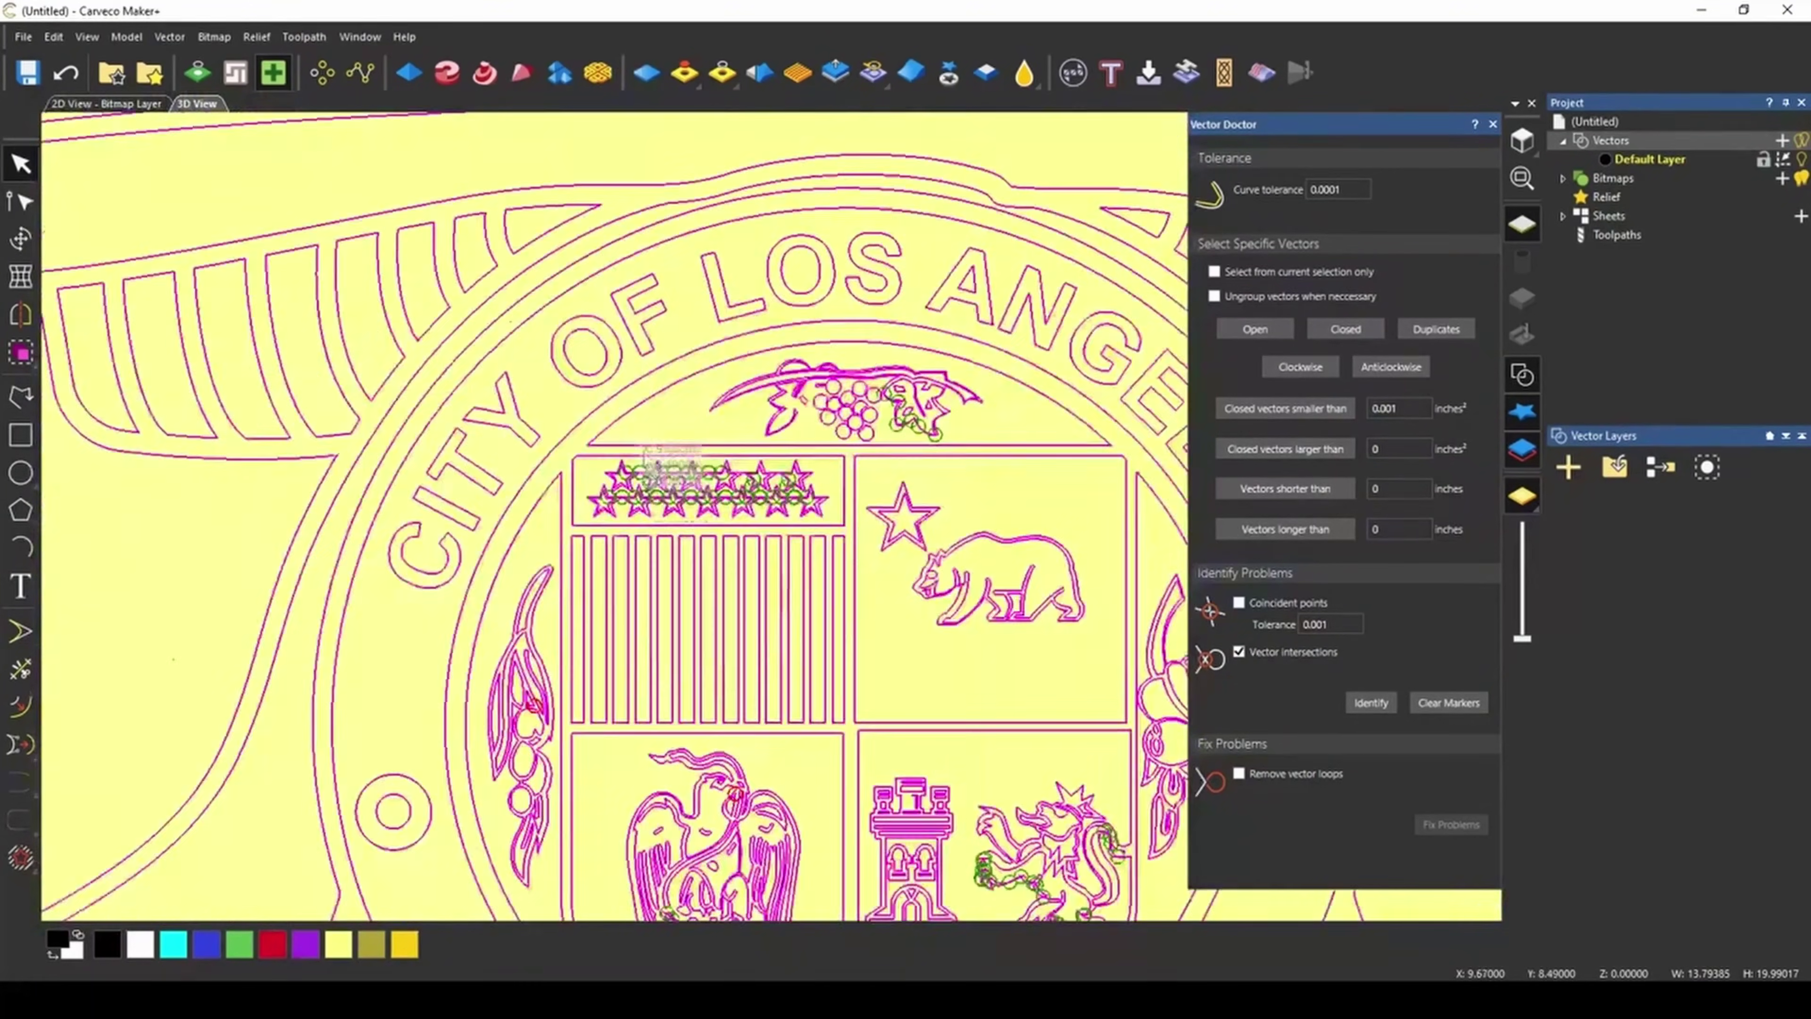
{"action": "scroll", "coordinate": [670, 464], "scroll_direction": "down", "scroll_amount": 5}
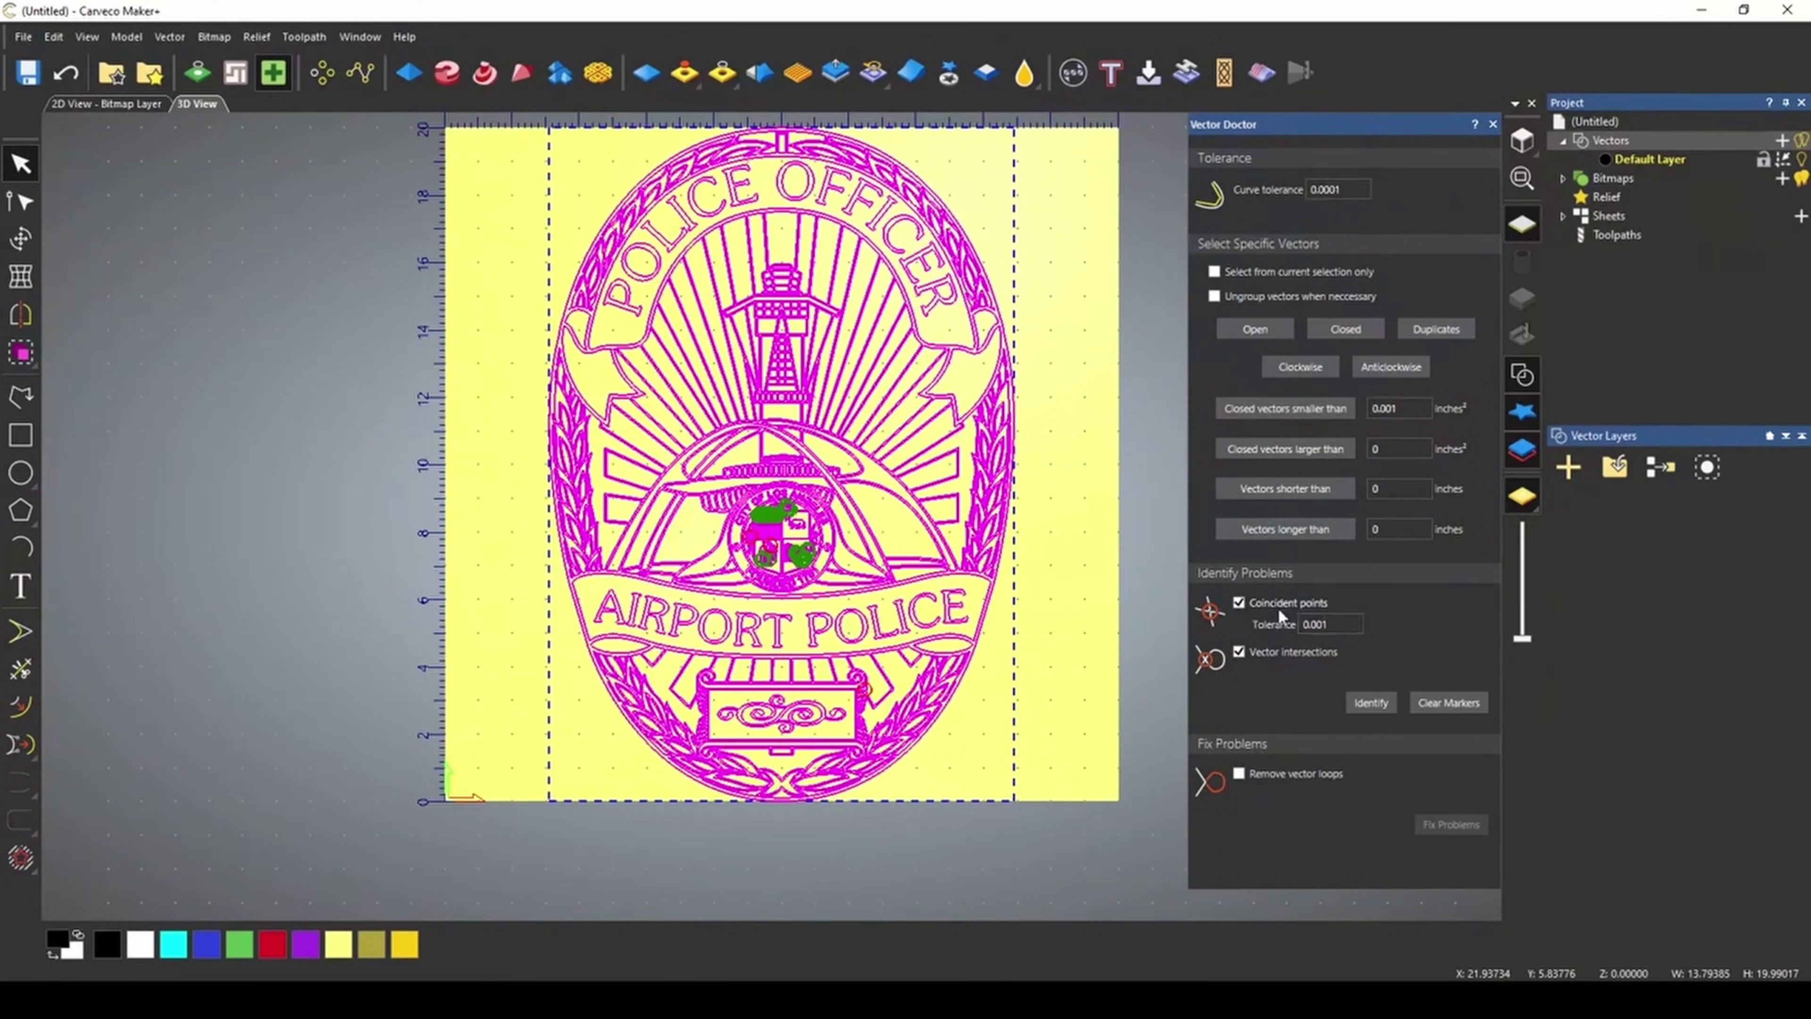
Identify coincident points with a 0.001 tolerance together with vector intersections, and enable removal of vector loops
{"action": "left_click", "coordinate": [1365, 702]}
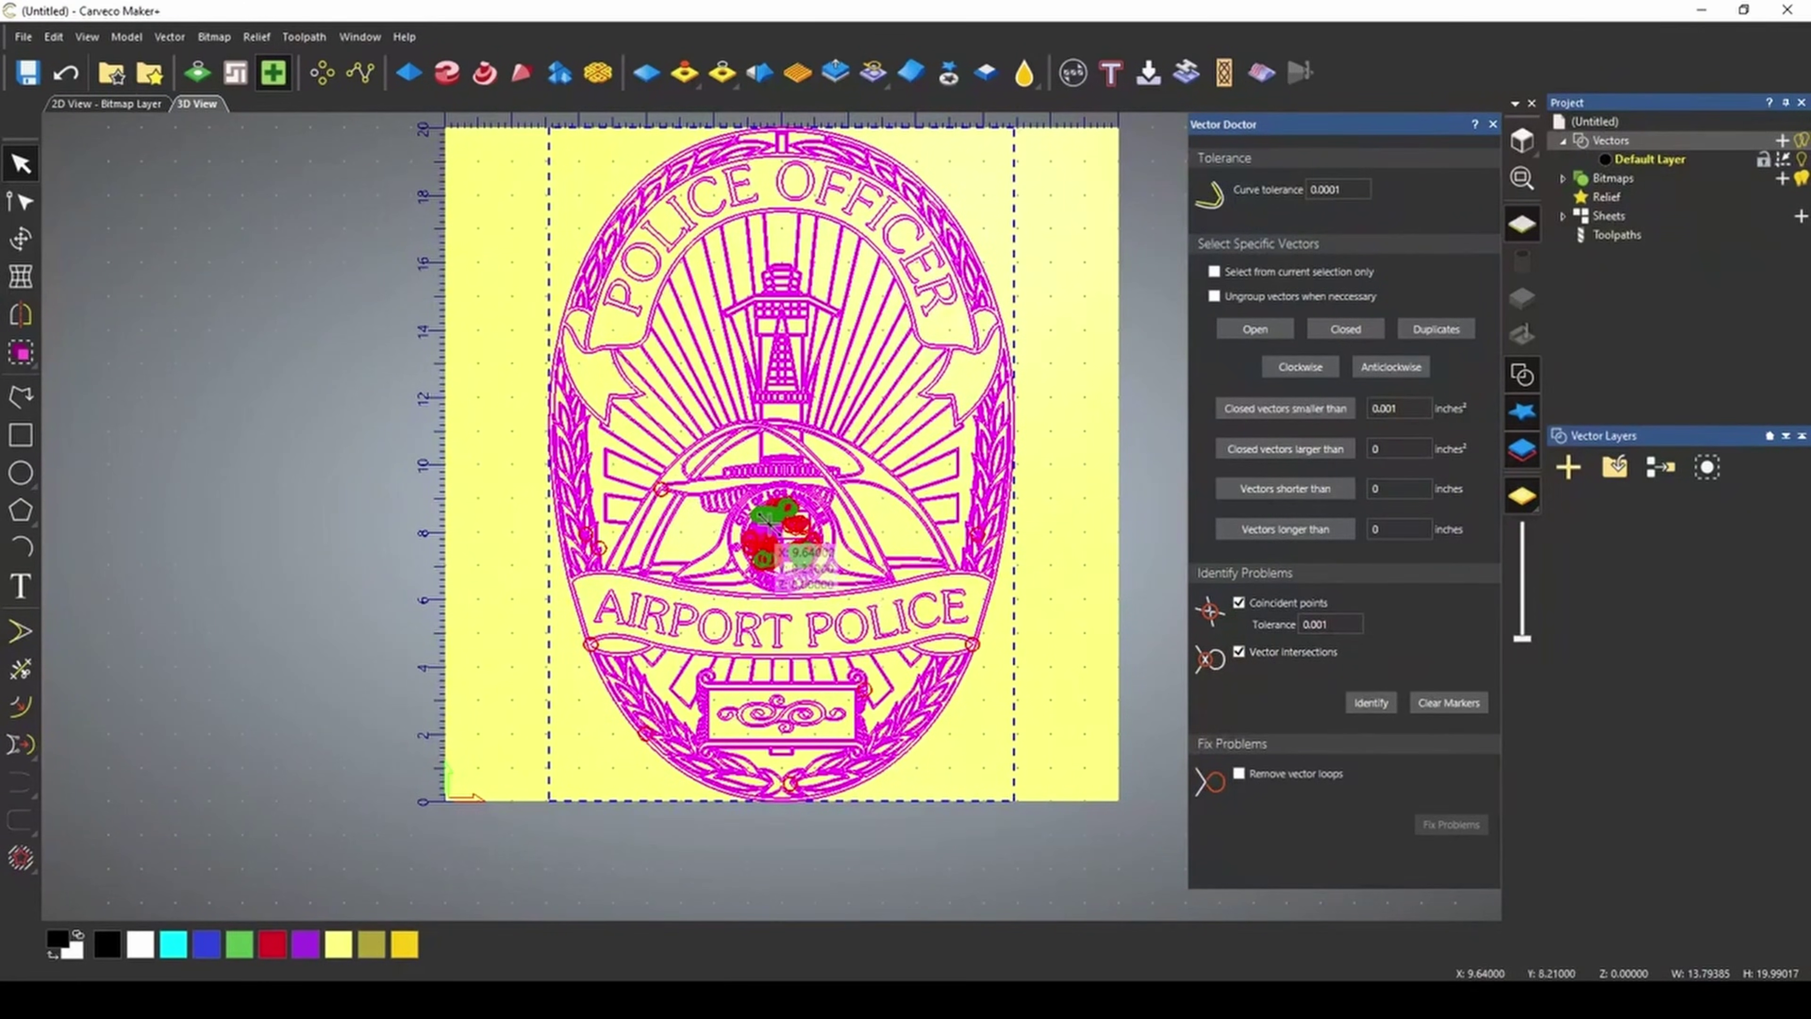
{"action": "scroll", "coordinate": [768, 520], "scroll_direction": "up", "scroll_amount": 5}
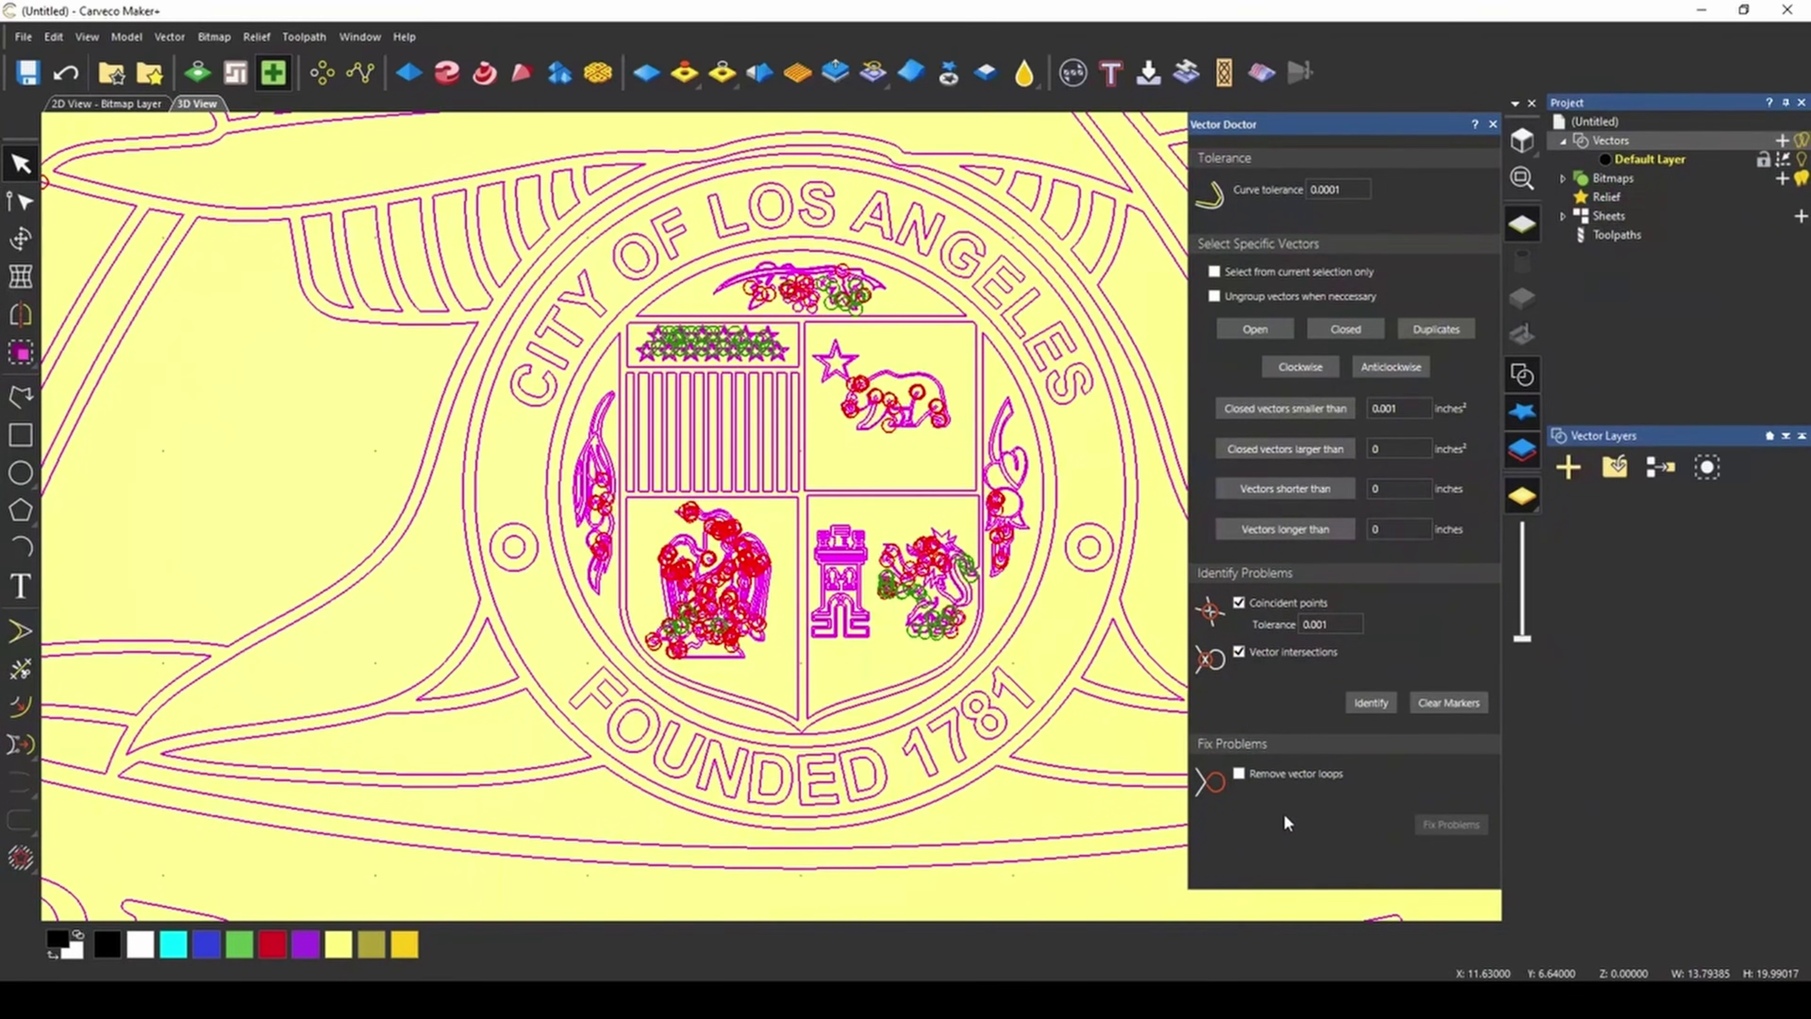
{"action": "left_click", "coordinate": [1241, 775]}
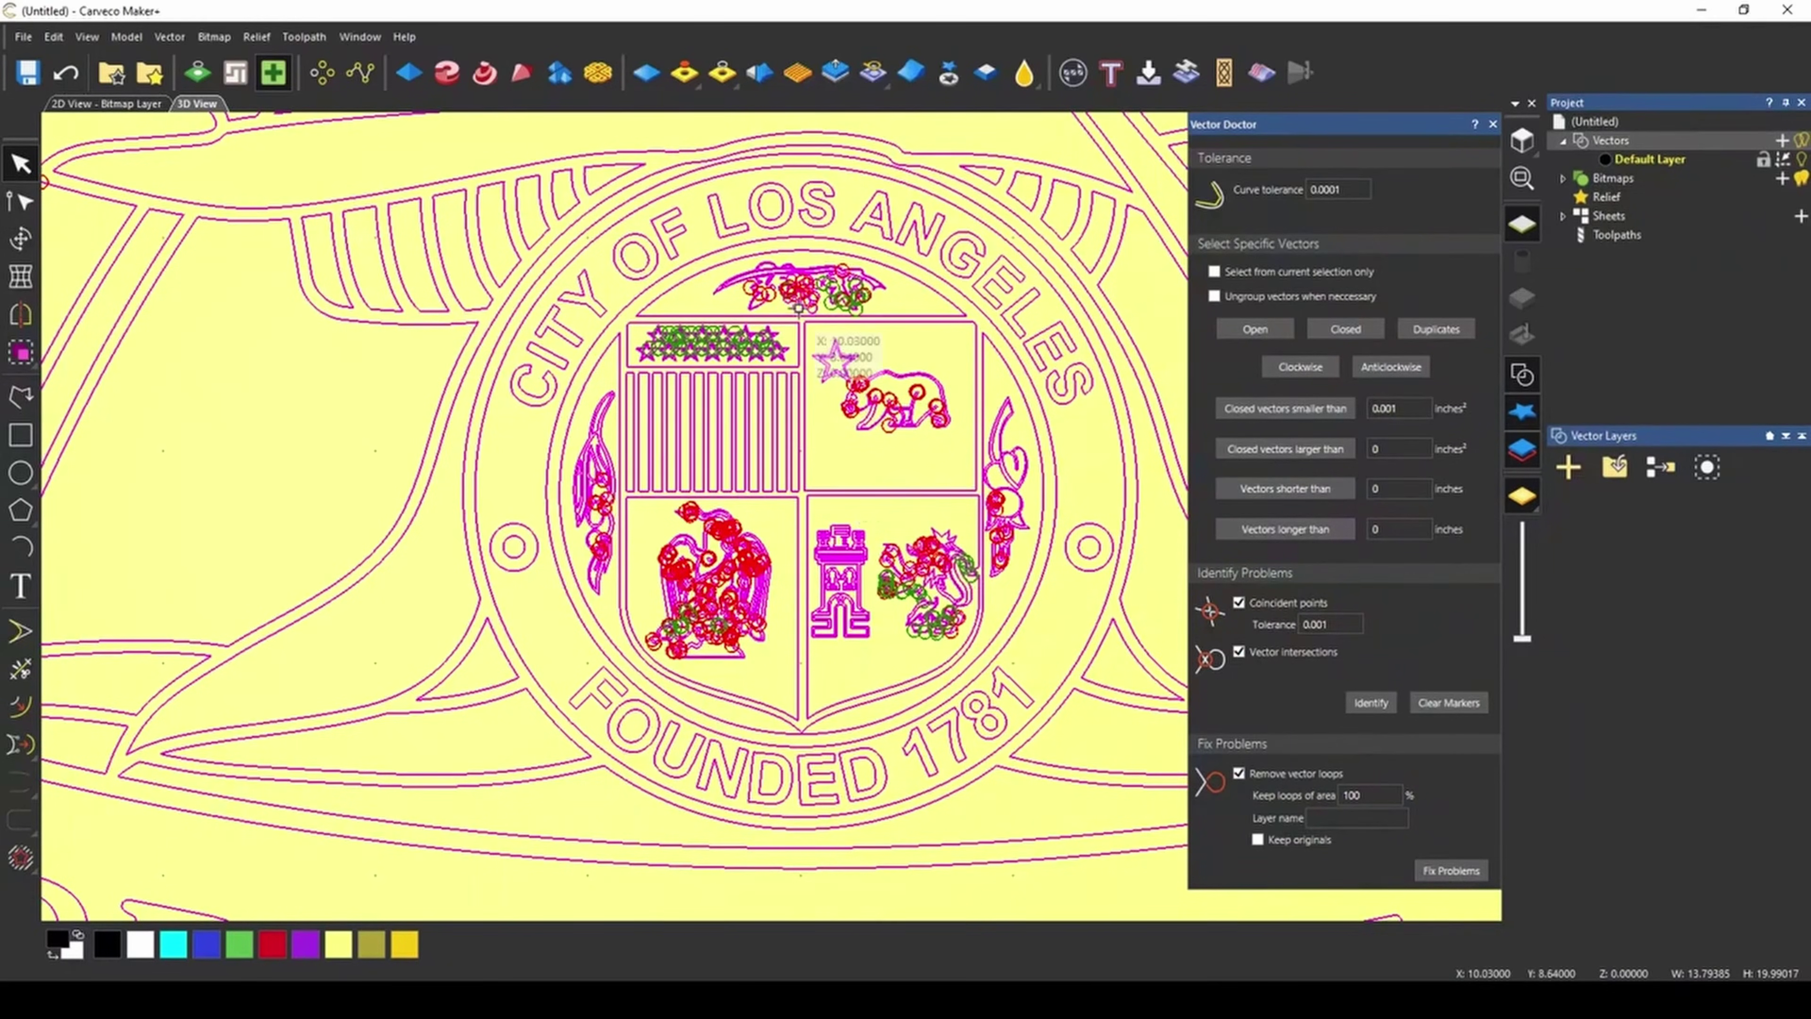
Examine the problem markers across the badge, including the coincident point at the corner of the arch beside the city seal
{"action": "scroll", "coordinate": [871, 528], "scroll_direction": "down", "scroll_amount": 4}
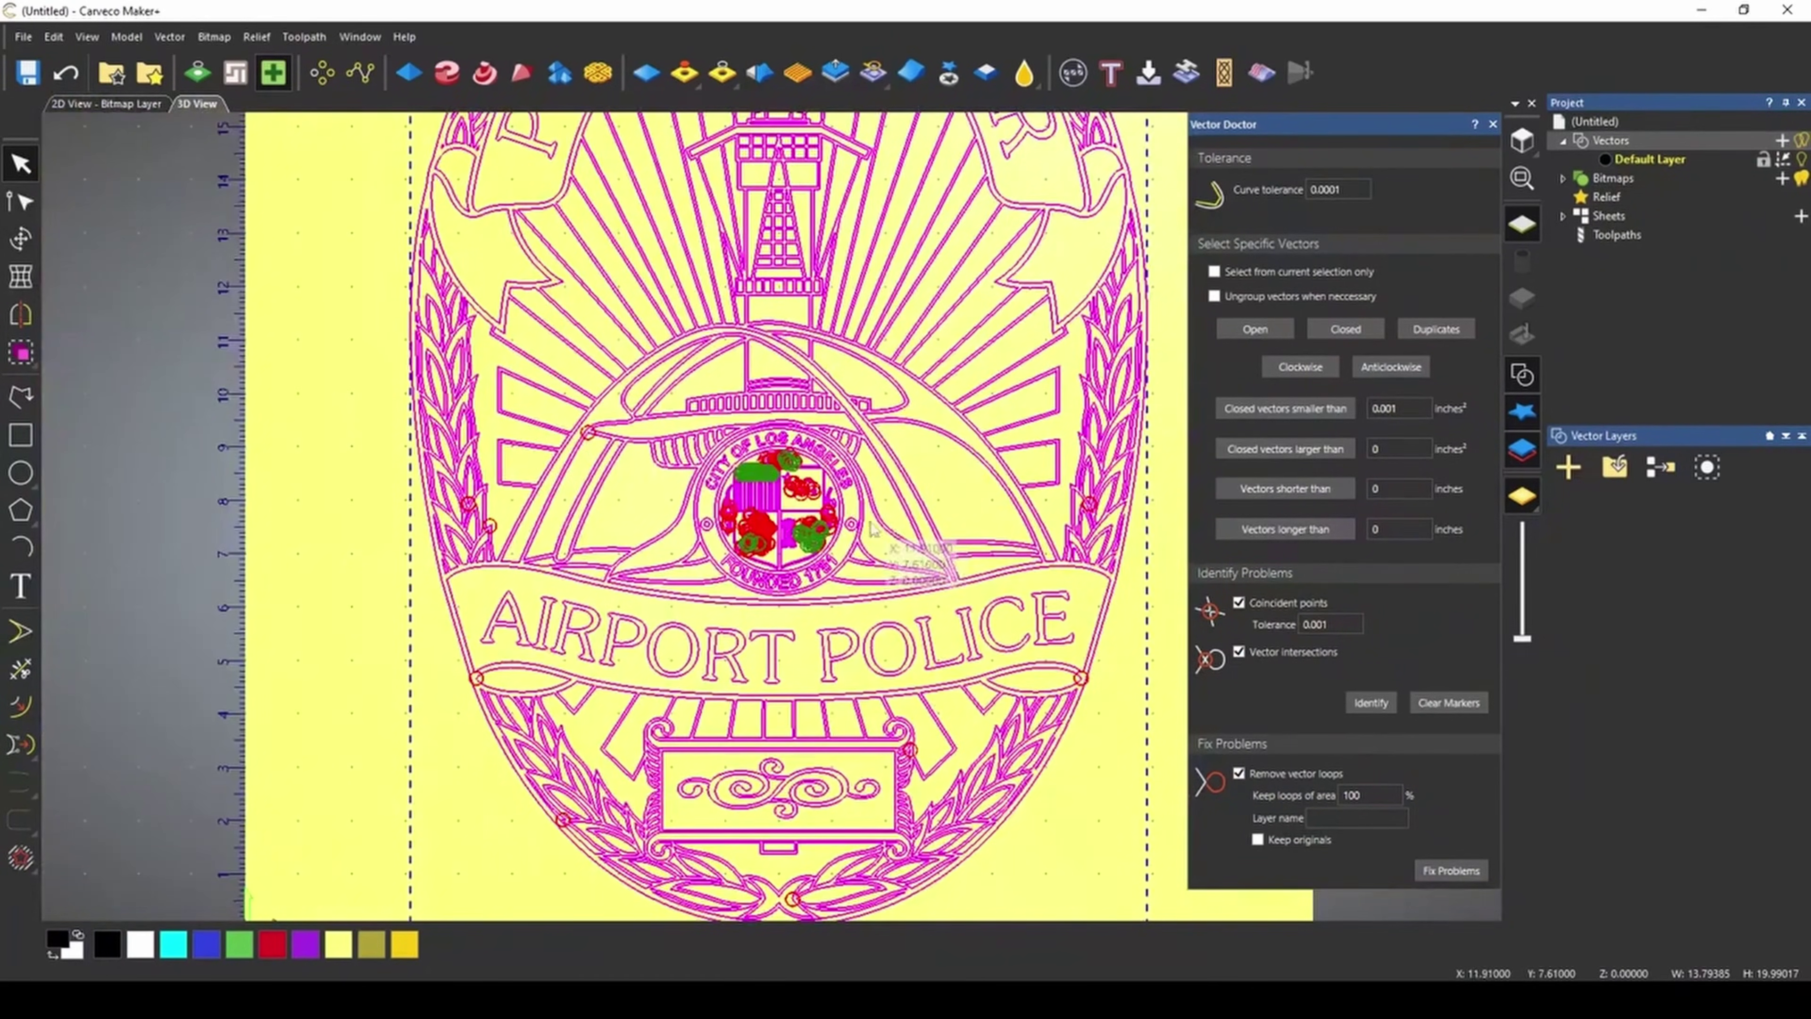
{"action": "scroll", "coordinate": [620, 471], "scroll_direction": "down", "scroll_amount": 1}
{"action": "scroll", "coordinate": [619, 457], "scroll_direction": "up", "scroll_amount": 5}
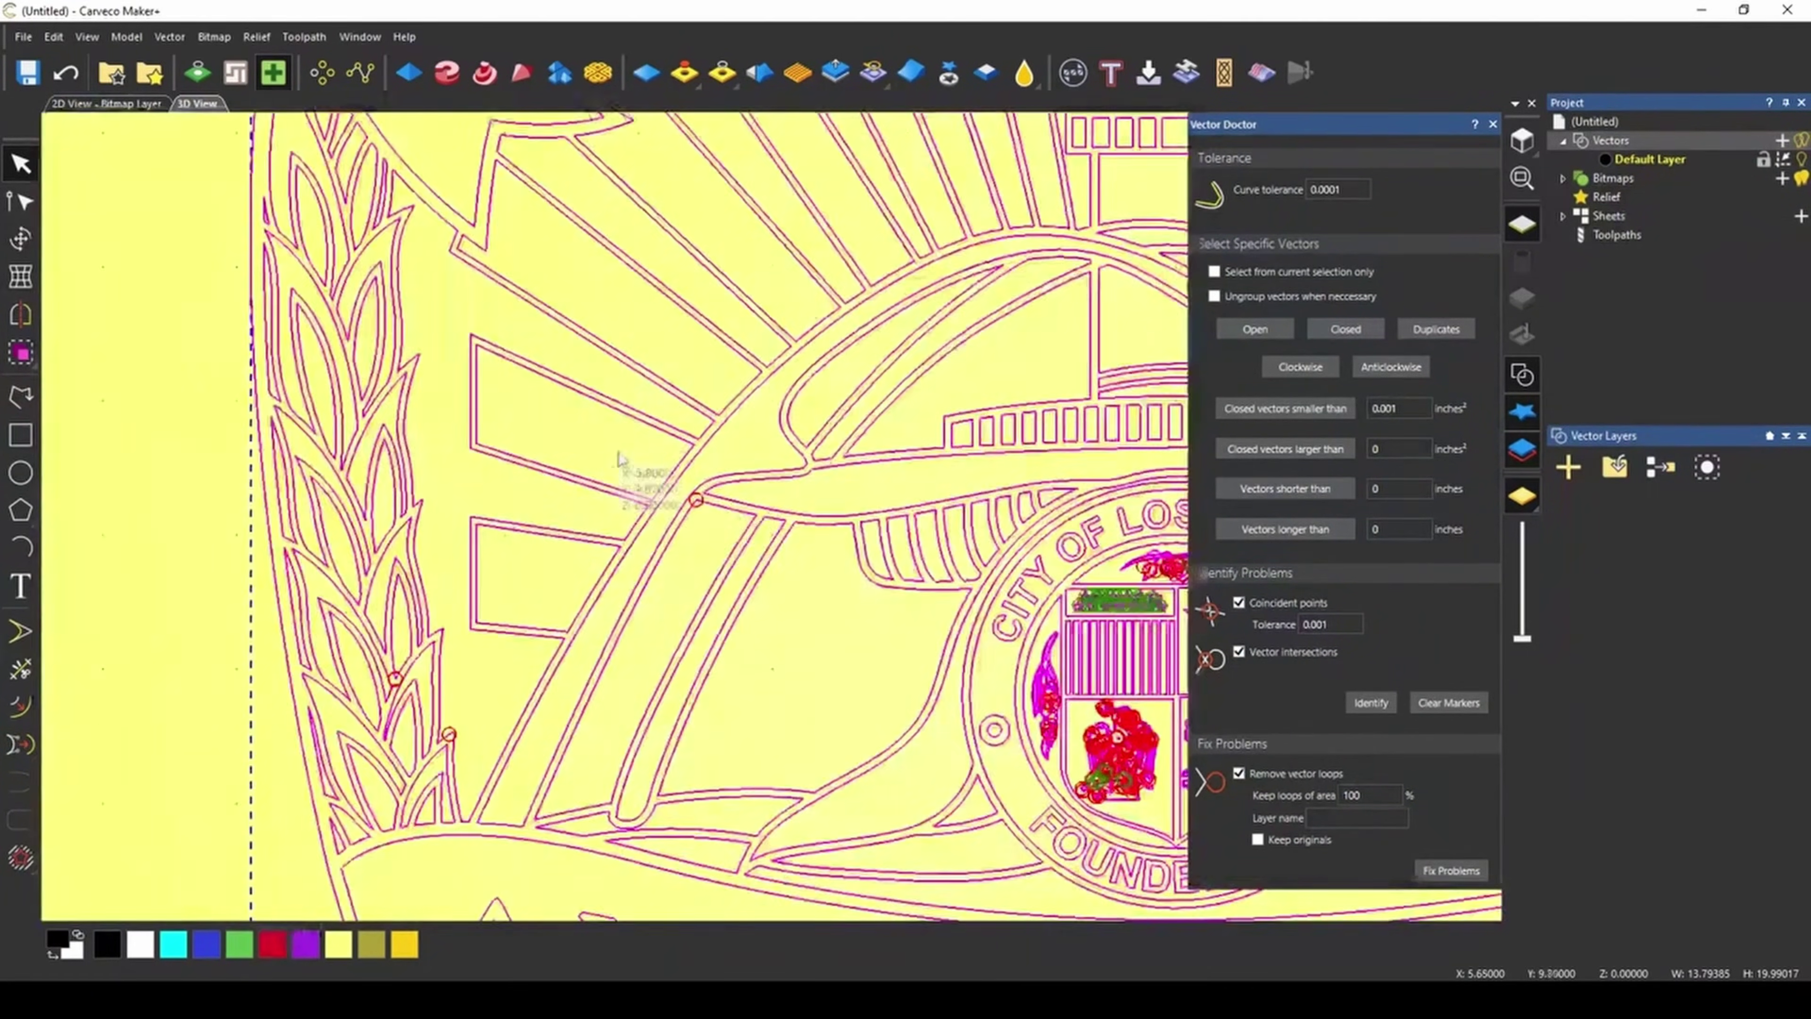
{"action": "scroll", "coordinate": [642, 502], "scroll_direction": "up", "scroll_amount": 6}
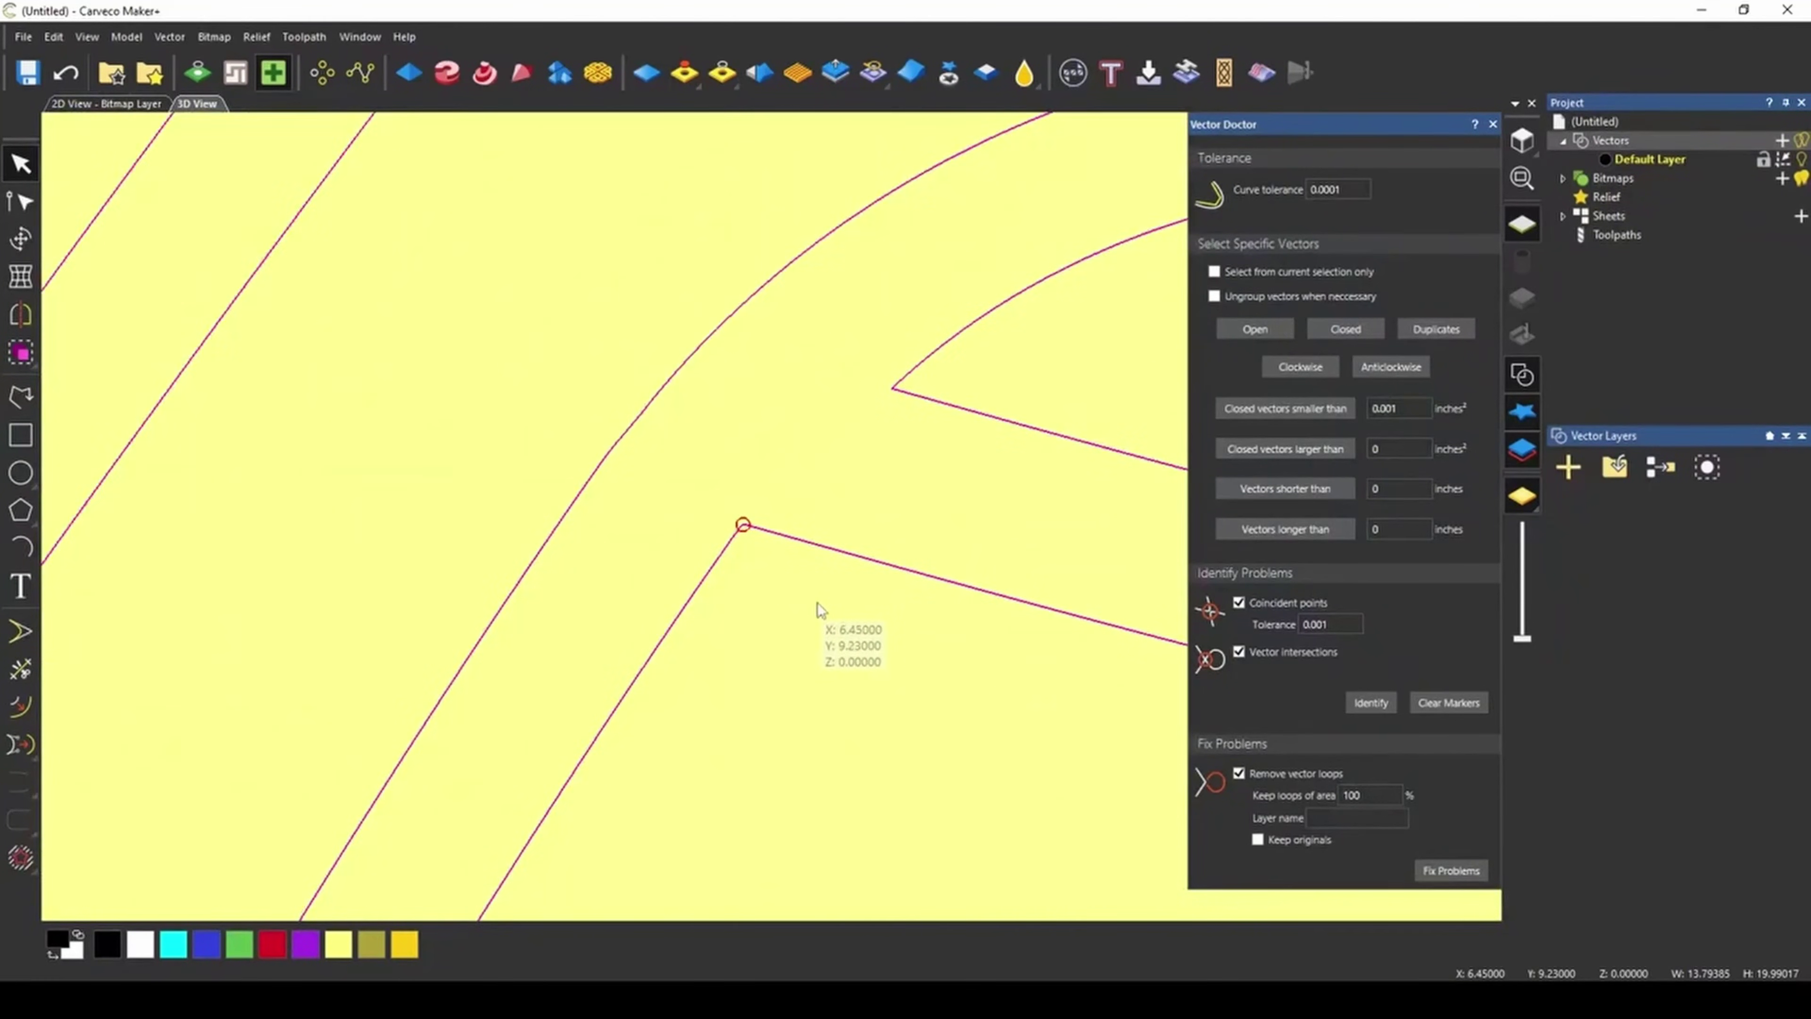
{"action": "scroll", "coordinate": [818, 603], "scroll_direction": "down", "scroll_amount": 10}
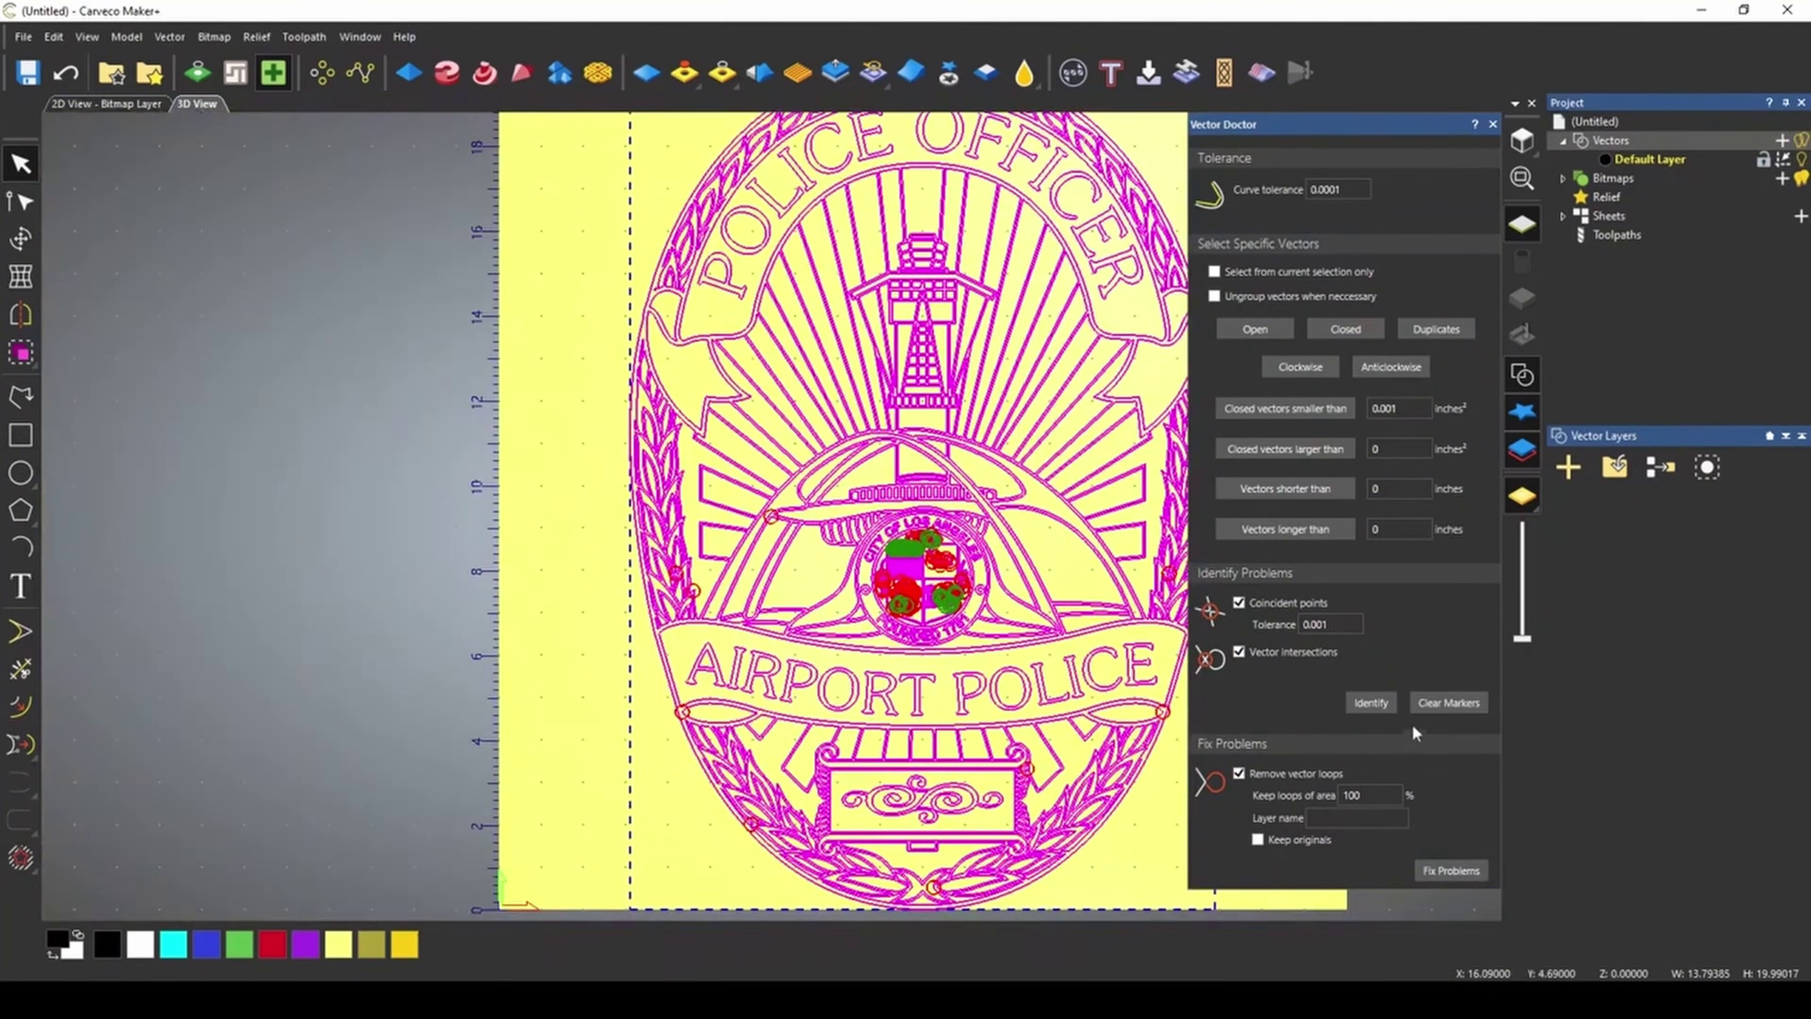
Clear the combined markers and identify only vector intersections, leaving coincident points out of the check
{"action": "left_click", "coordinate": [1444, 705]}
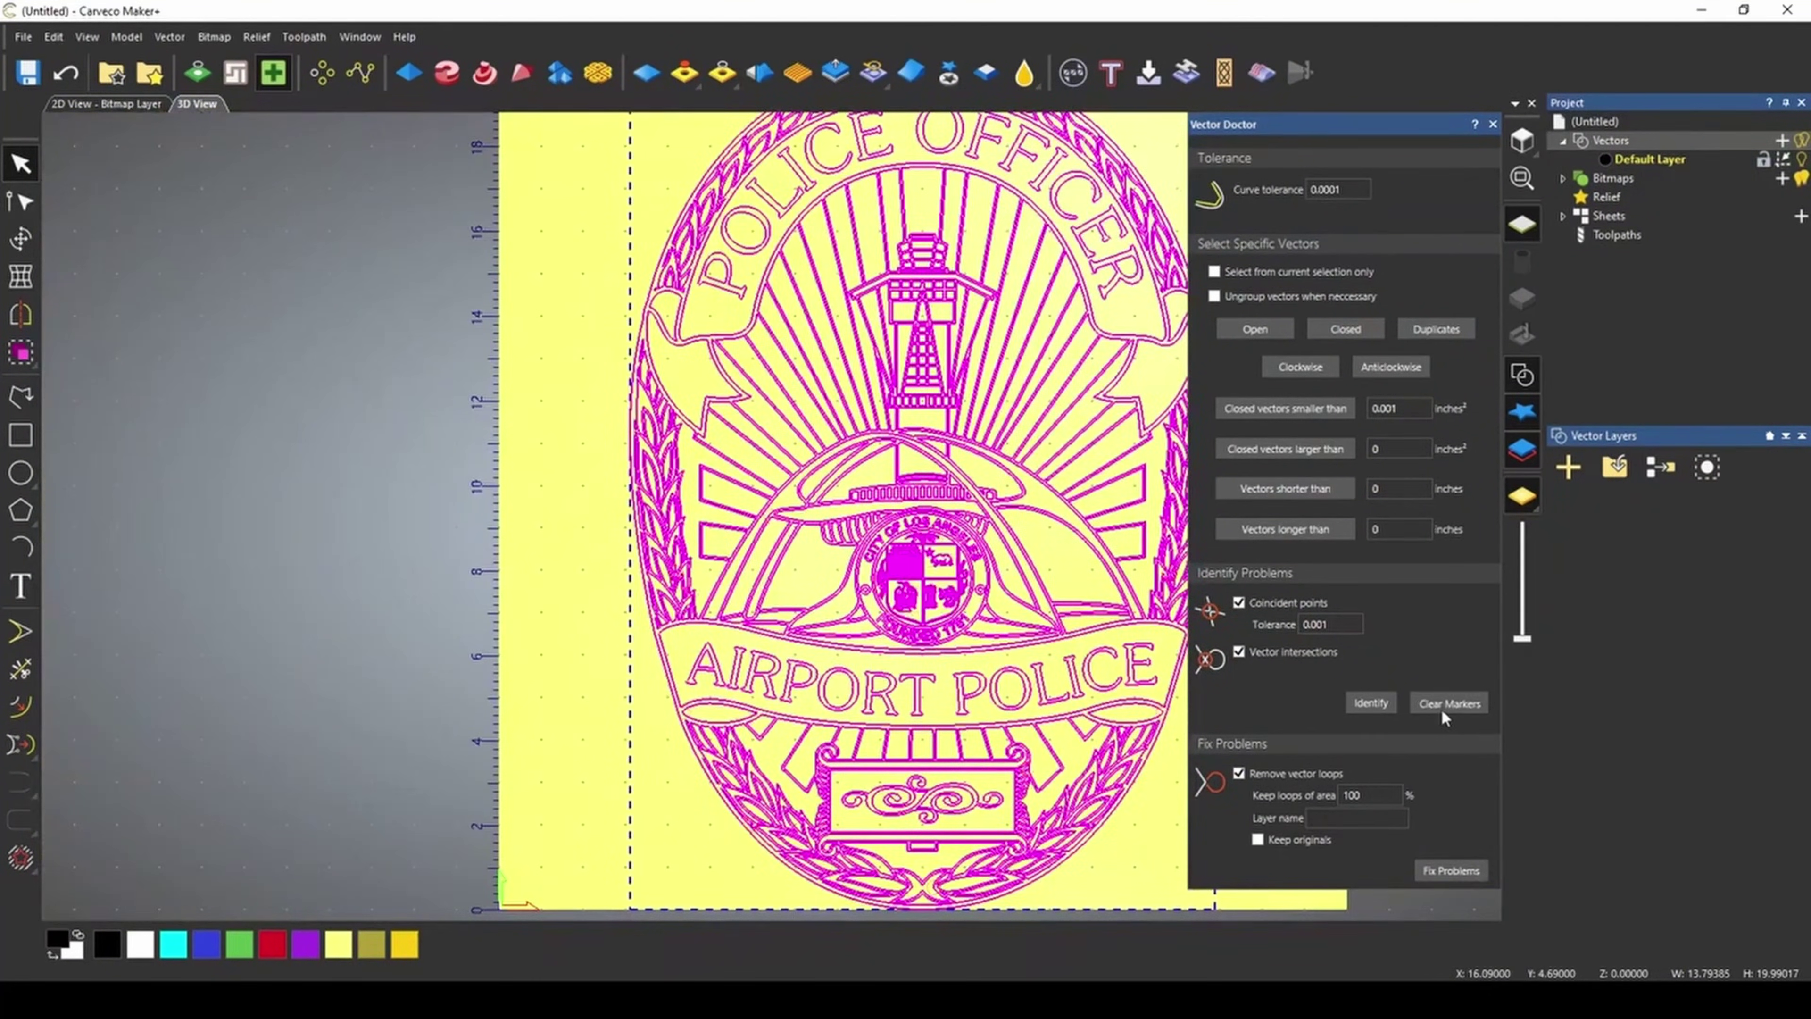
{"action": "left_click", "coordinate": [1375, 702]}
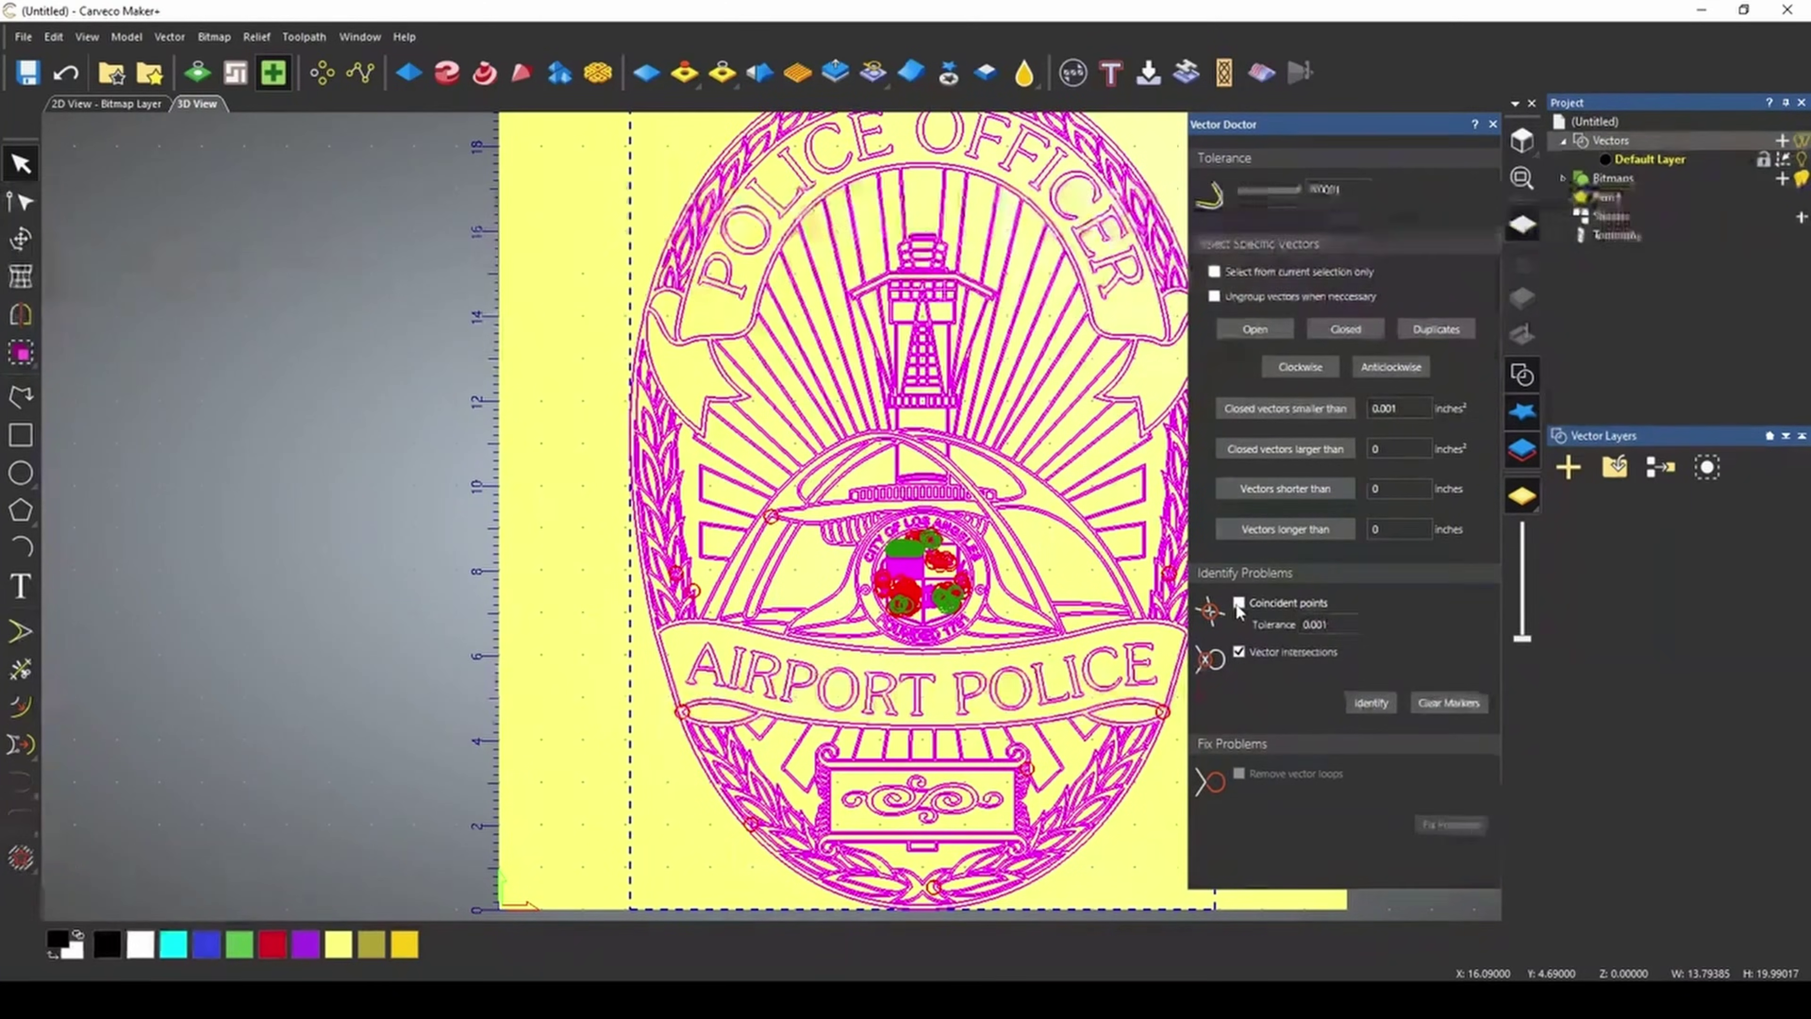
{"action": "left_click", "coordinate": [1441, 705]}
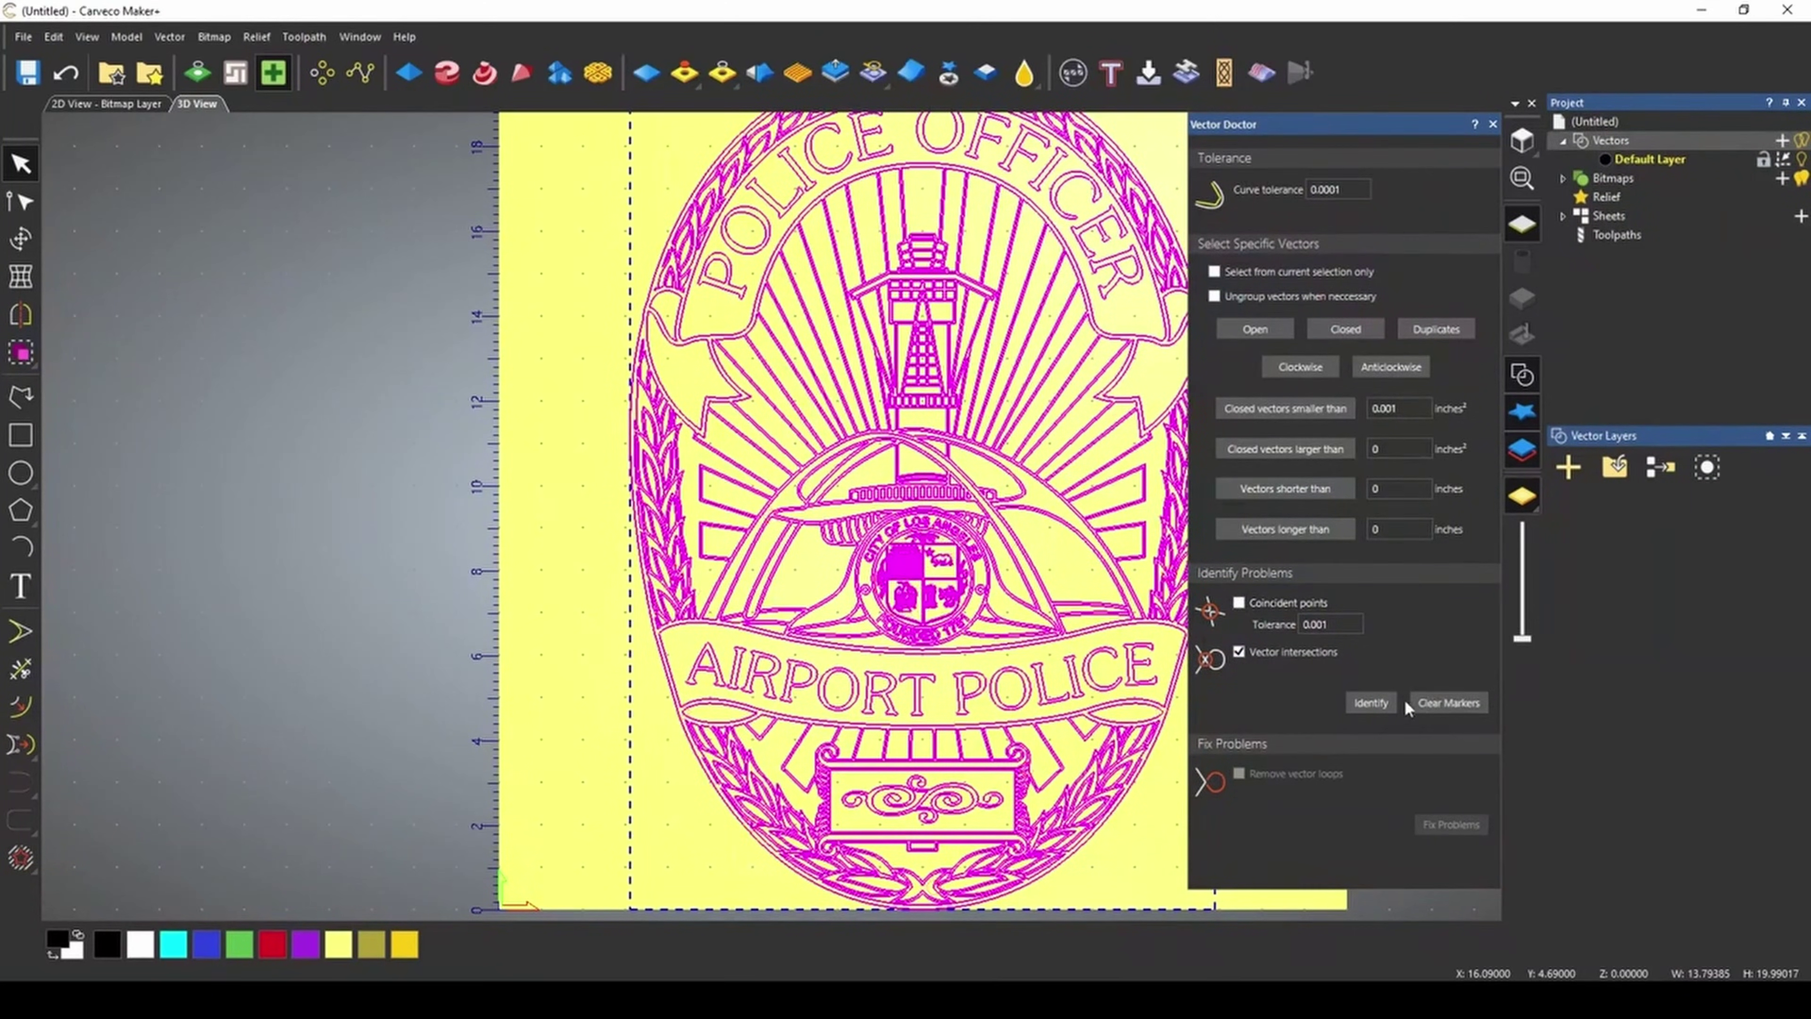
{"action": "left_click", "coordinate": [1378, 703]}
Examine the vector-intersection markers in the city seal's grape leaf and rows of stars
{"action": "scroll", "coordinate": [884, 499], "scroll_direction": "down", "scroll_amount": 2}
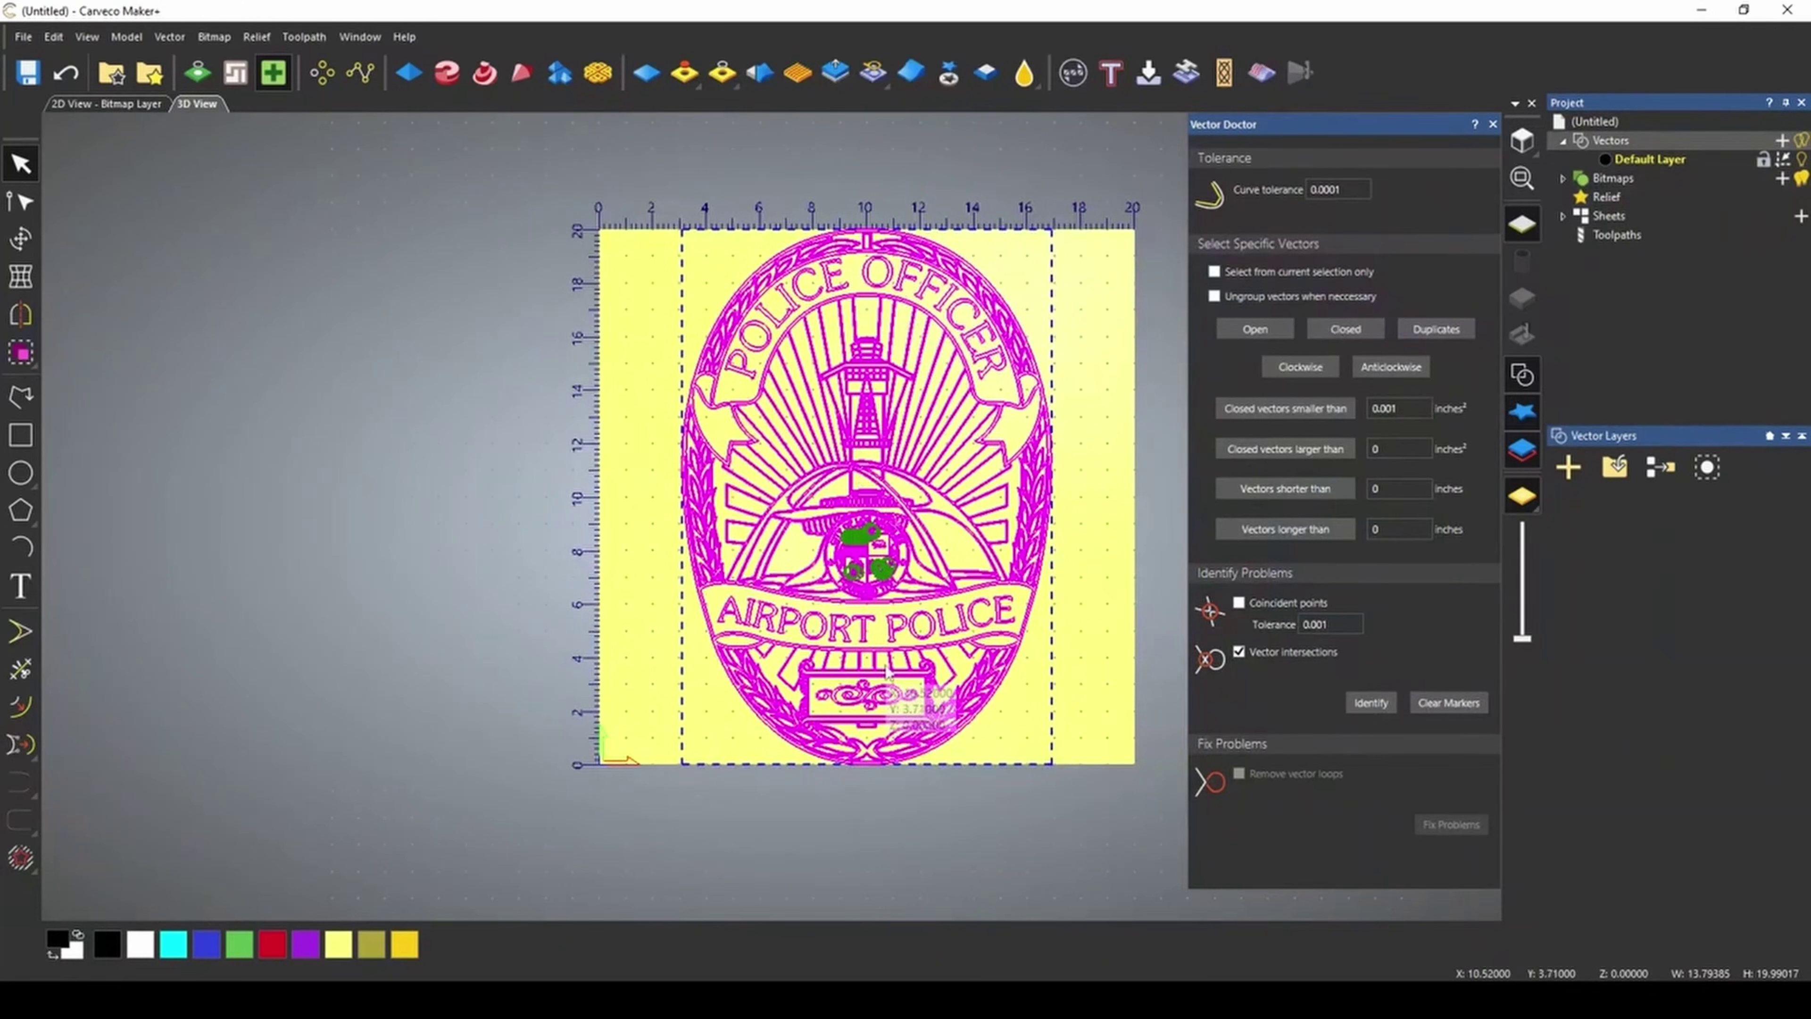
{"action": "scroll", "coordinate": [866, 567], "scroll_direction": "up", "scroll_amount": 4}
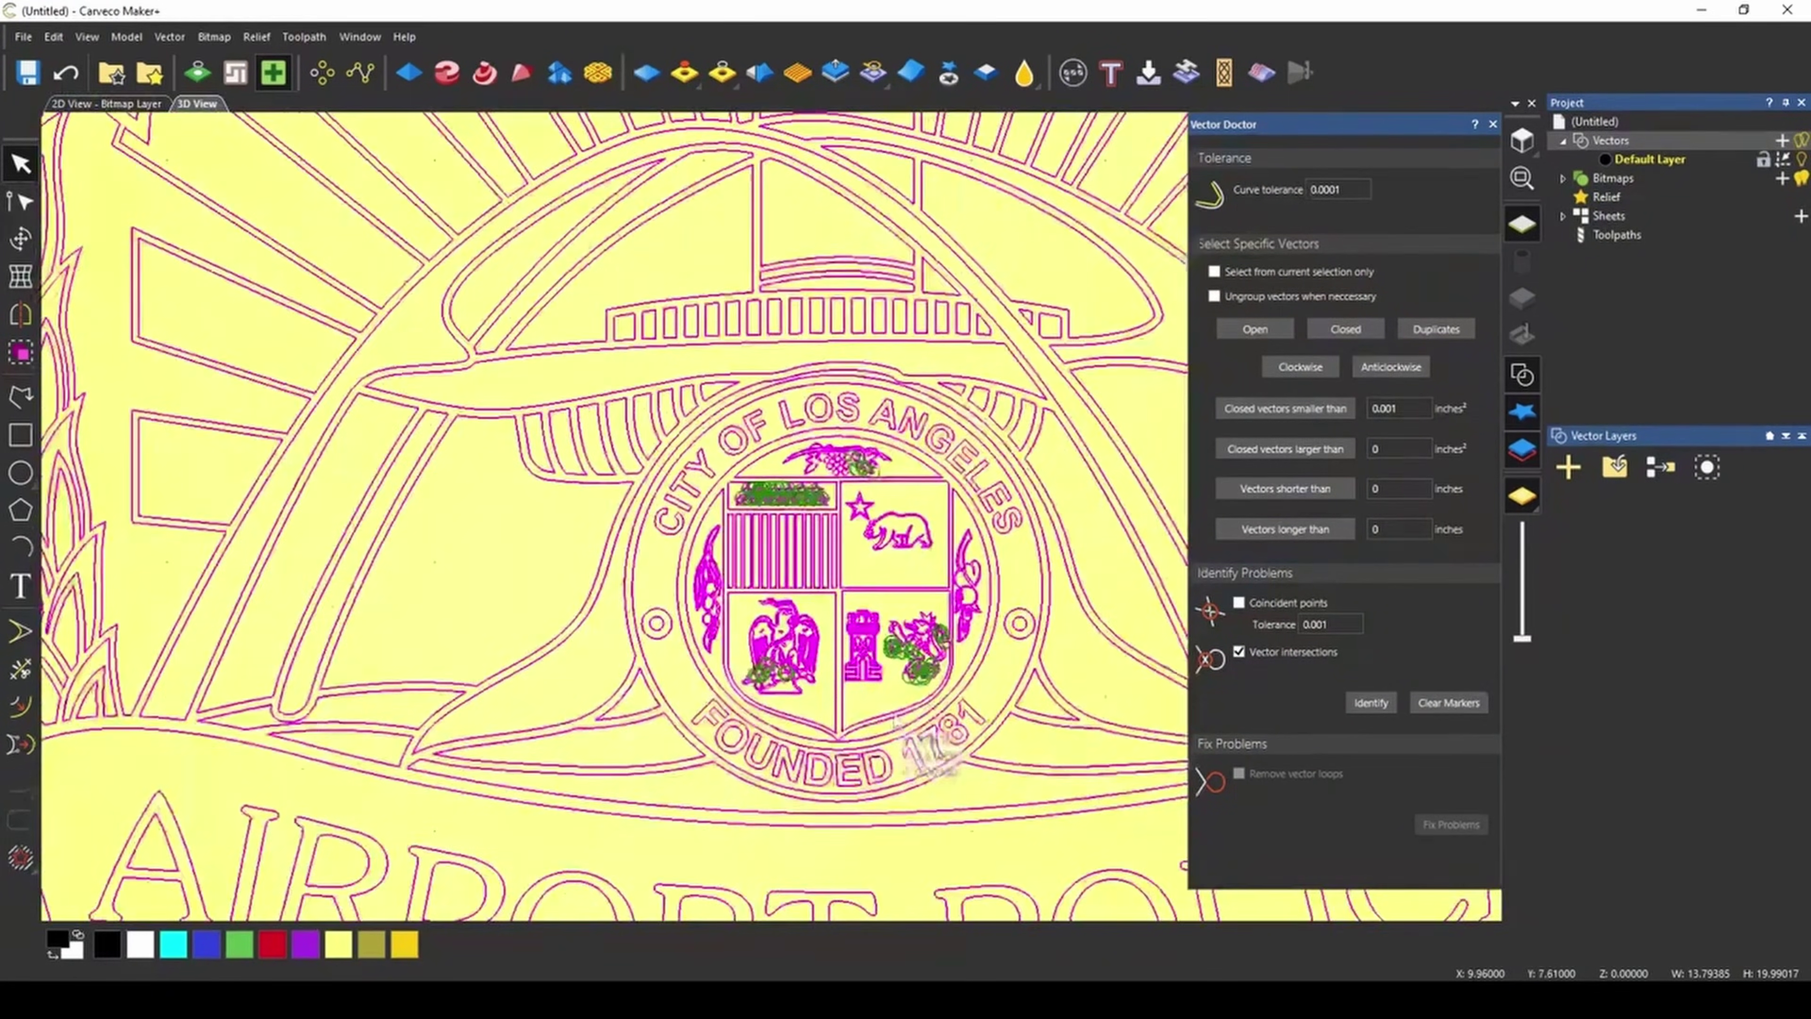
{"action": "scroll", "coordinate": [895, 721], "scroll_direction": "down", "scroll_amount": 3}
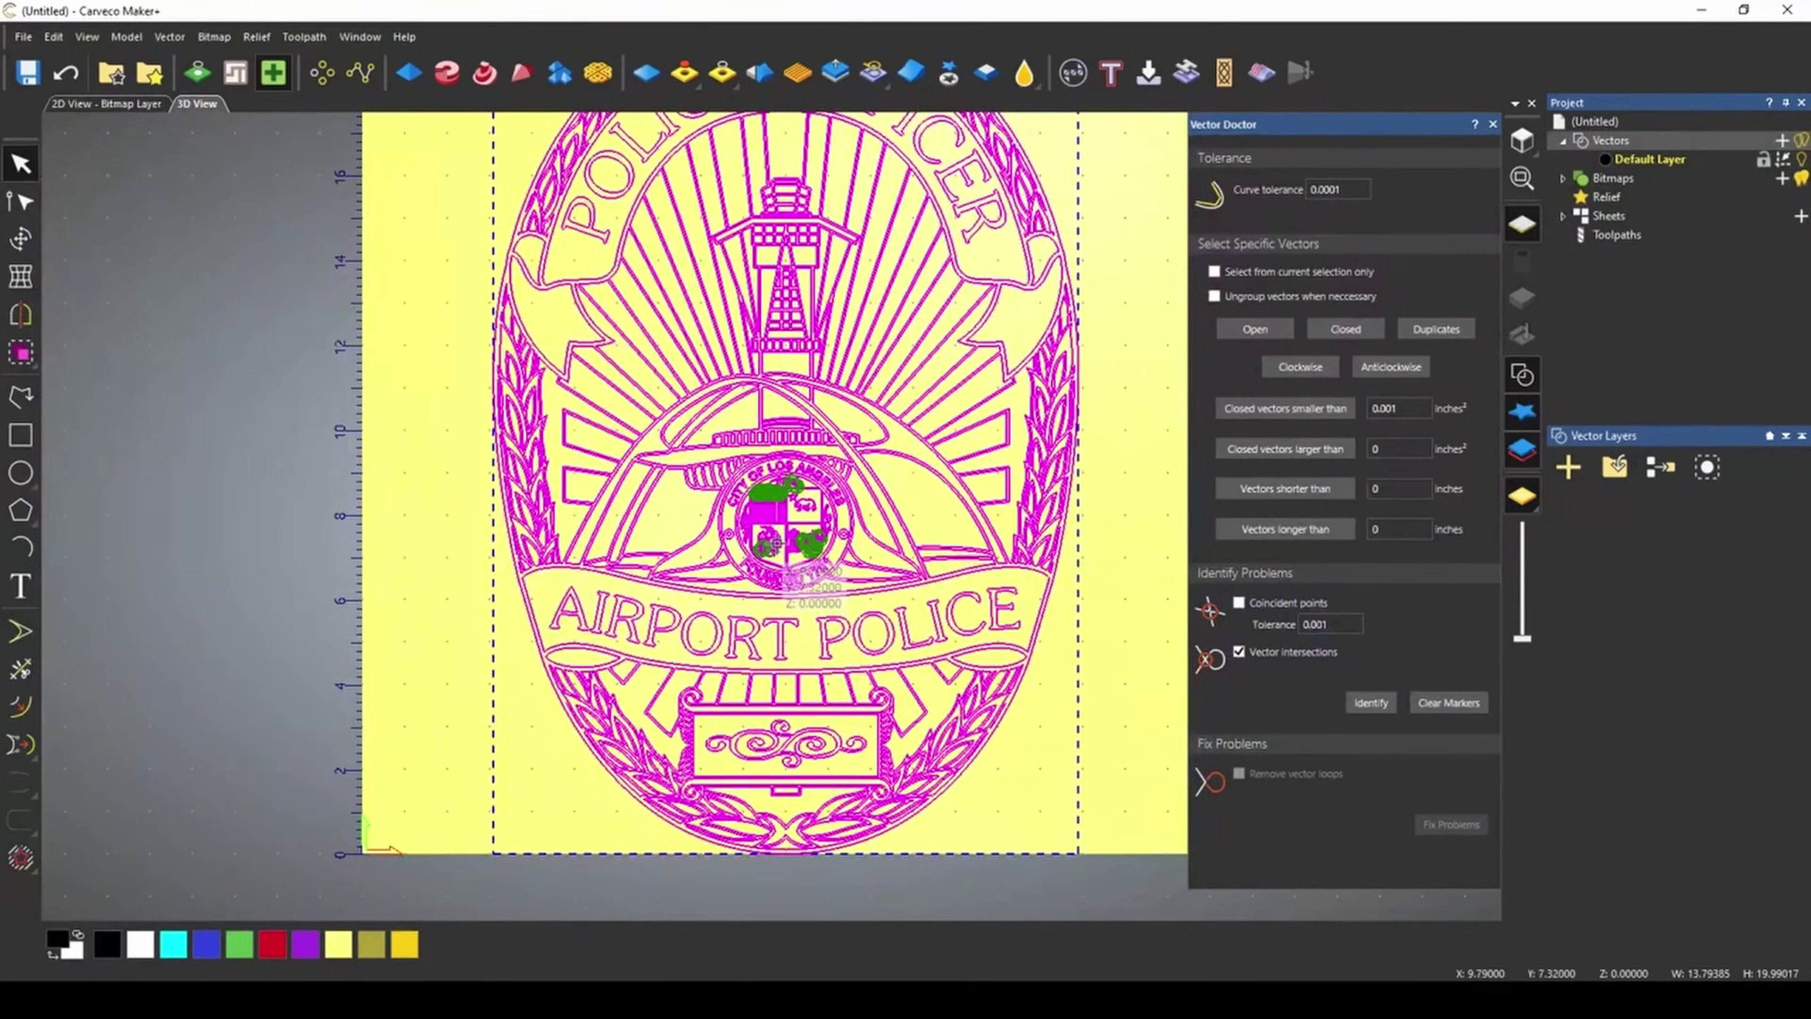
{"action": "scroll", "coordinate": [827, 496], "scroll_direction": "up", "scroll_amount": 5}
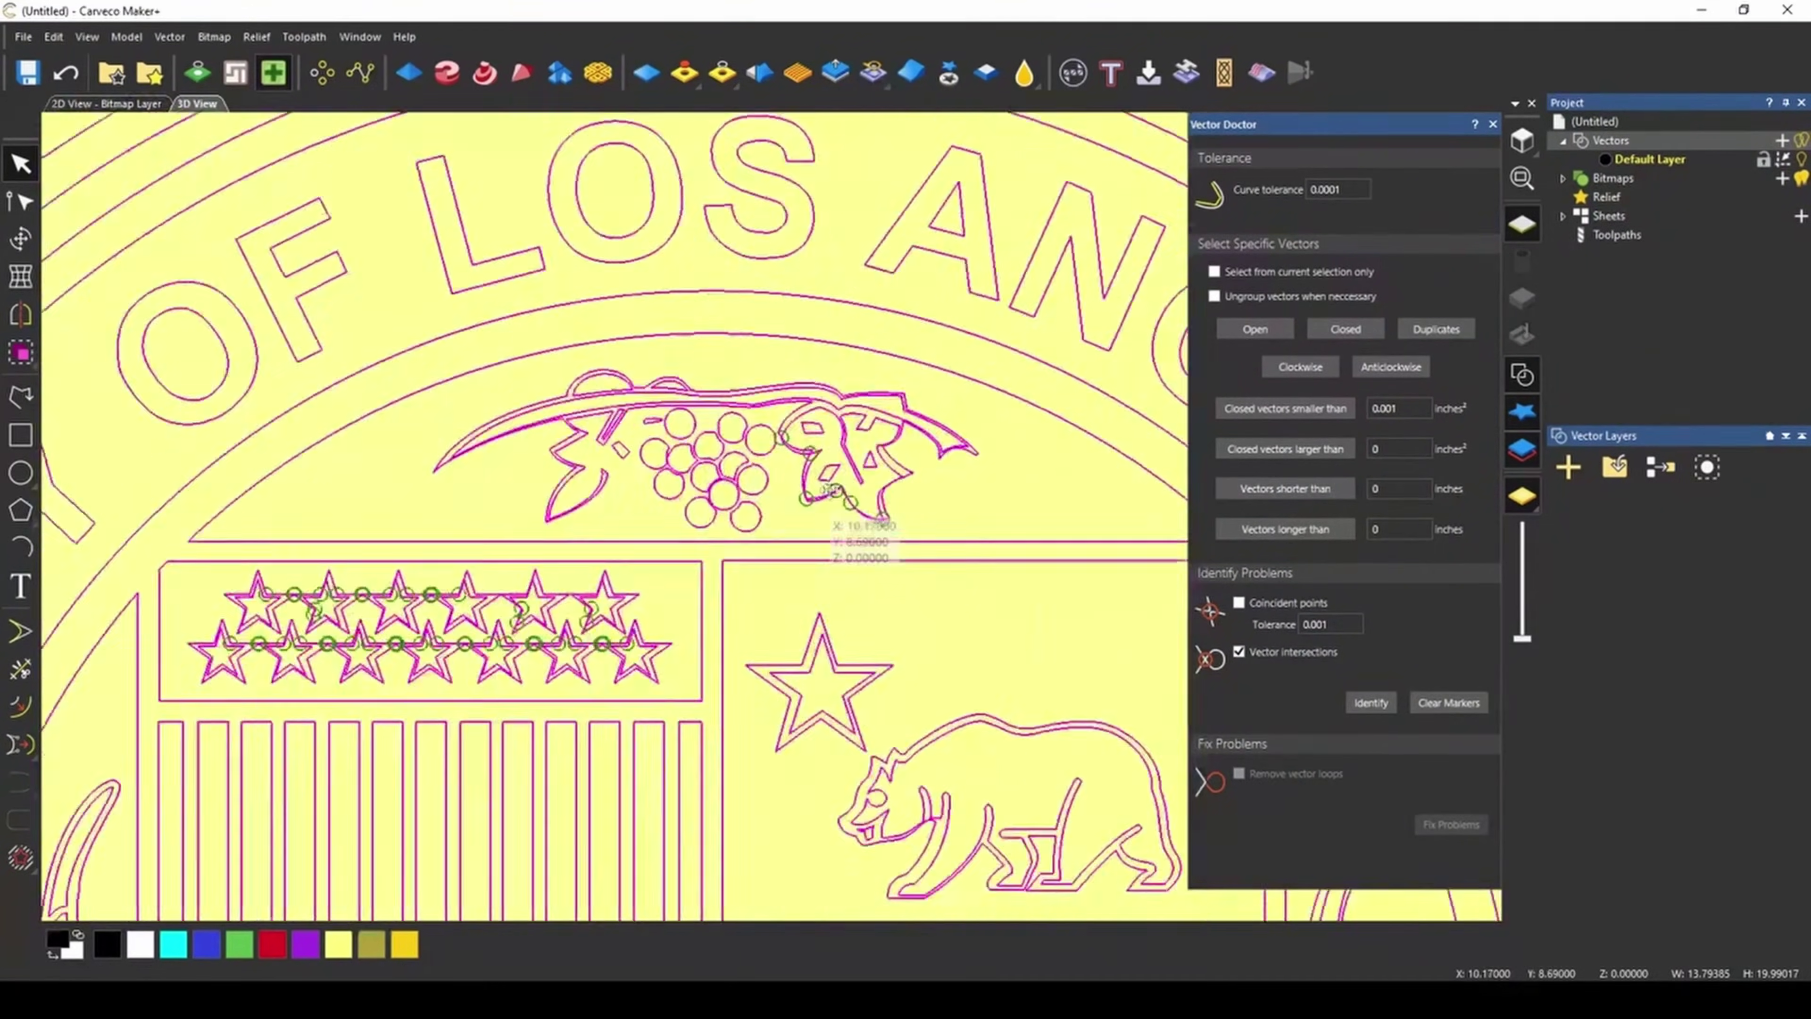
{"action": "scroll", "coordinate": [827, 492], "scroll_direction": "up", "scroll_amount": 4}
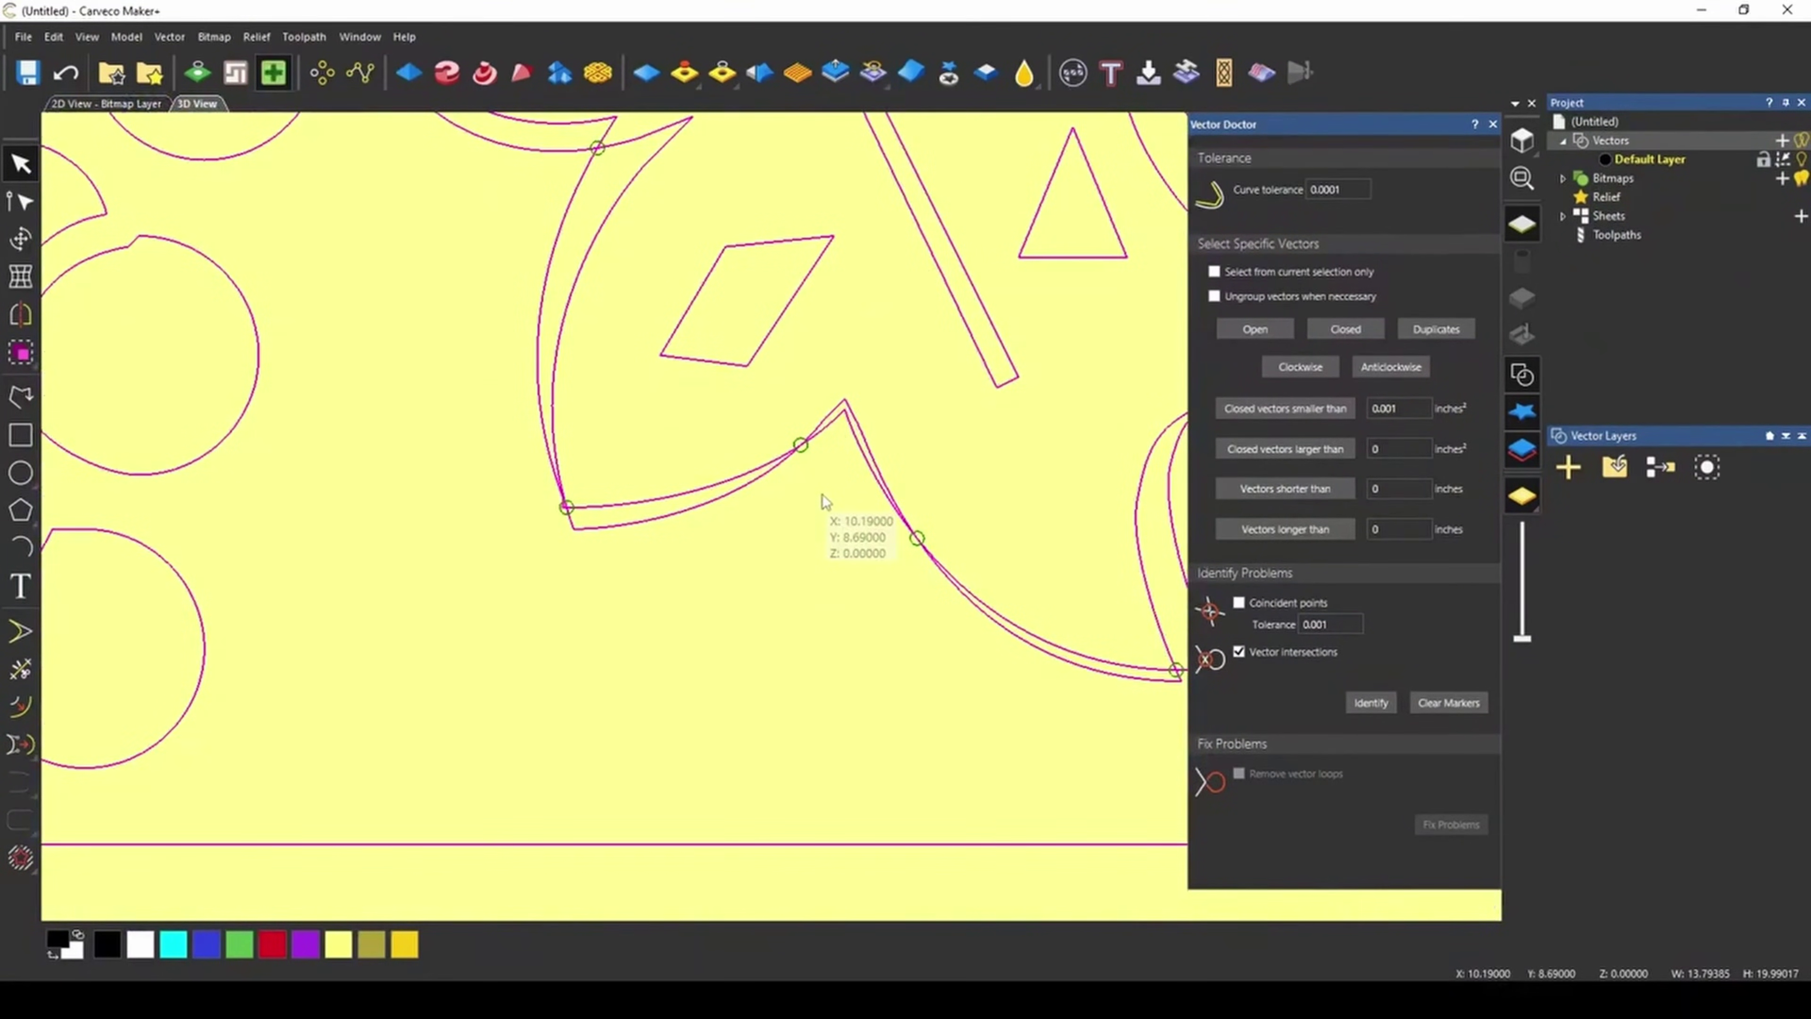
{"action": "scroll", "coordinate": [825, 501], "scroll_direction": "down", "scroll_amount": 3}
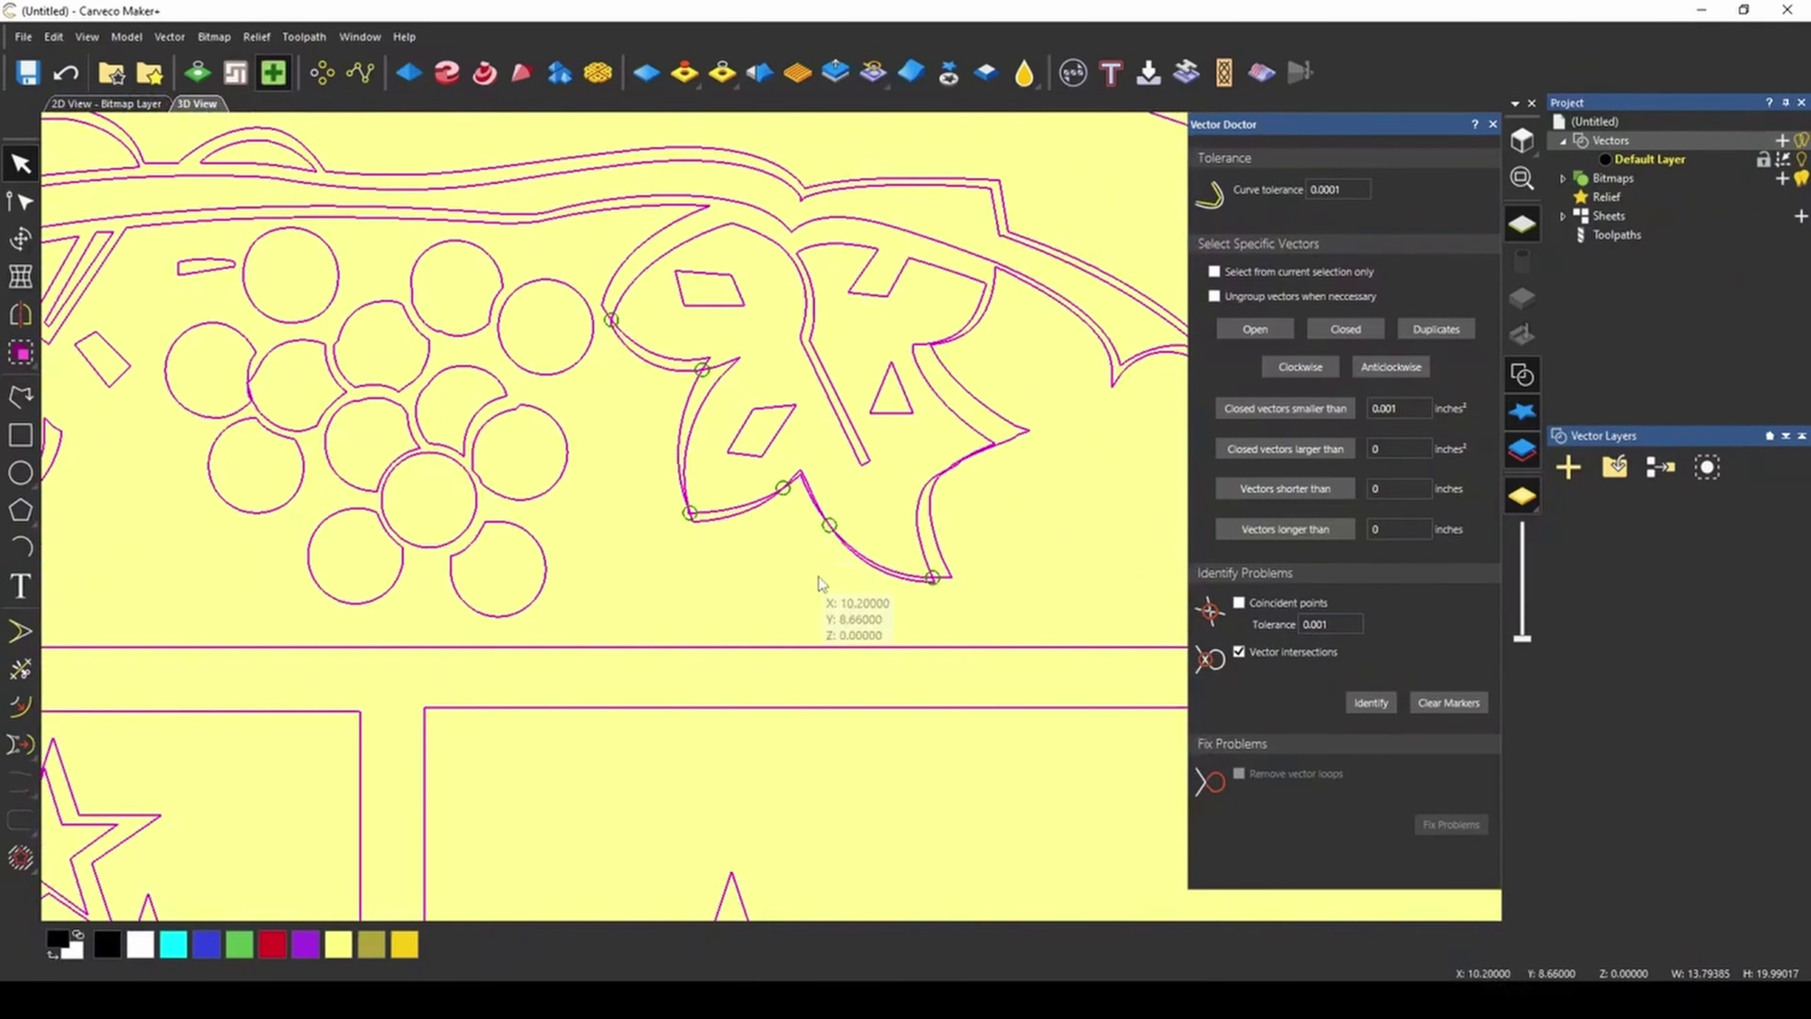
{"action": "scroll", "coordinate": [828, 557], "scroll_direction": "up", "scroll_amount": 4}
{"action": "scroll", "coordinate": [770, 499], "scroll_direction": "down", "scroll_amount": 3}
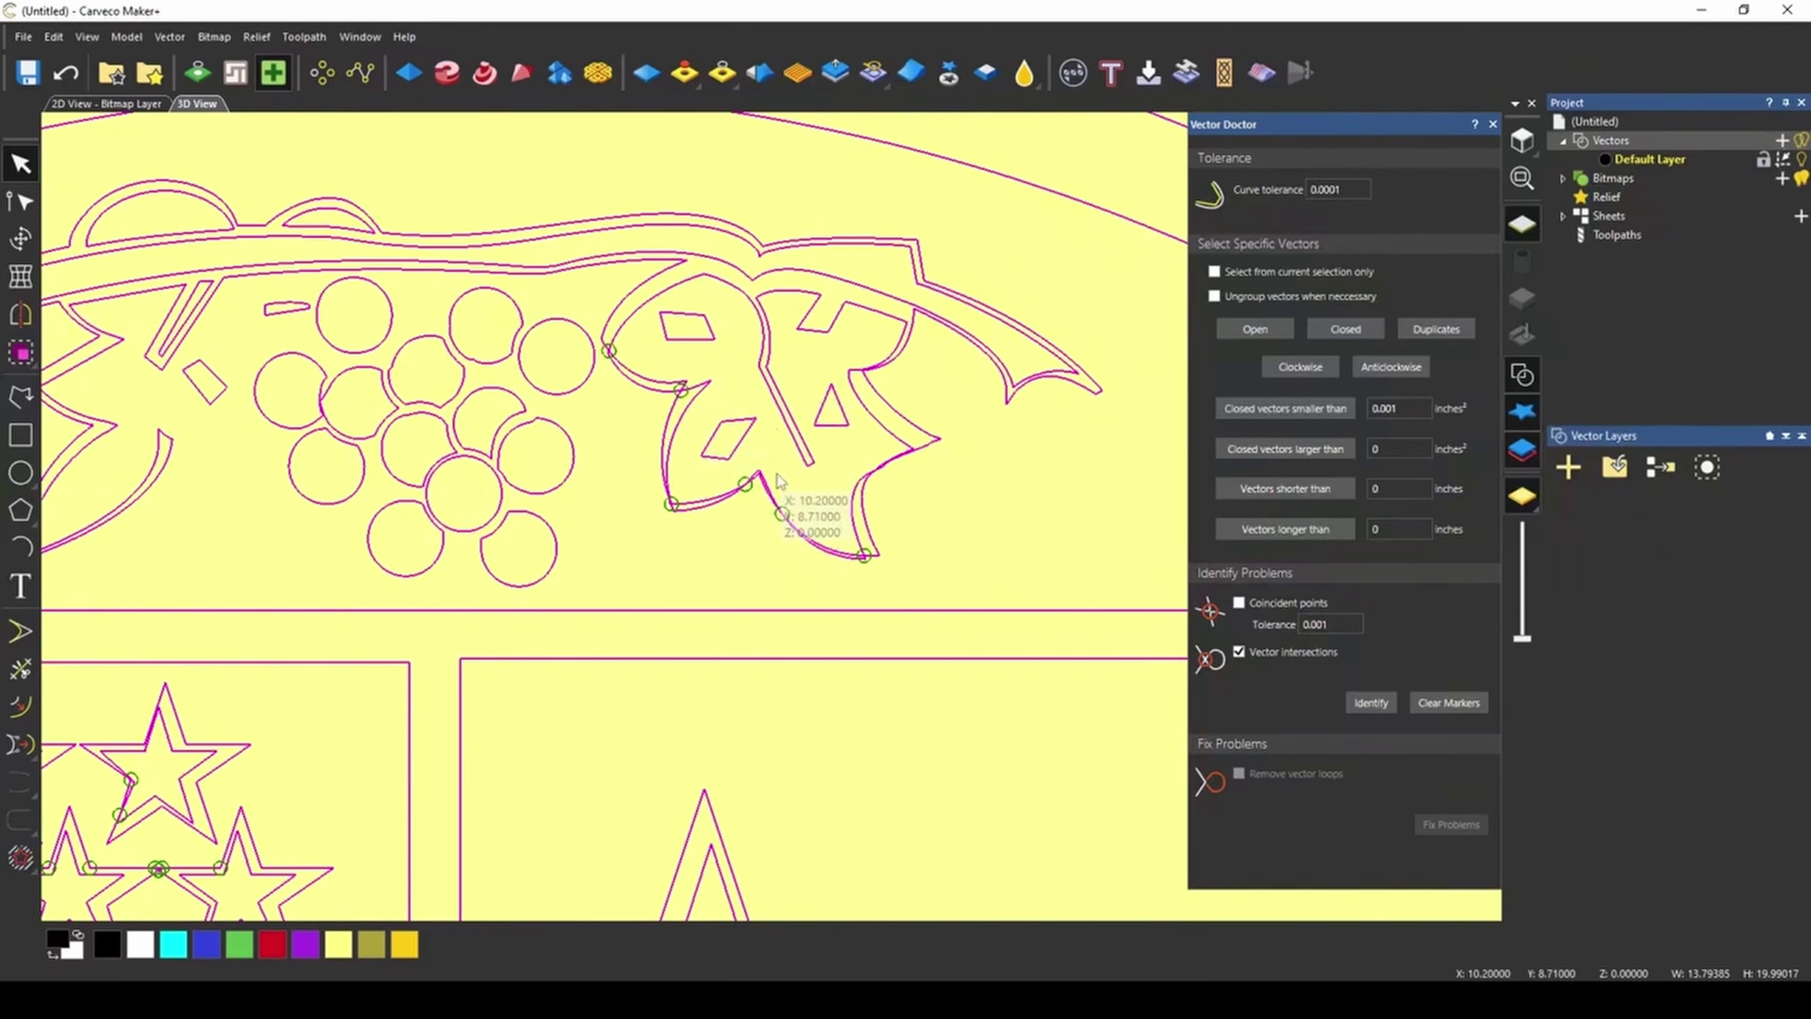
{"action": "scroll", "coordinate": [756, 556], "scroll_direction": "down", "scroll_amount": 5}
{"action": "scroll", "coordinate": [591, 607], "scroll_direction": "up", "scroll_amount": 5}
{"action": "scroll", "coordinate": [605, 605], "scroll_direction": "down", "scroll_amount": 4}
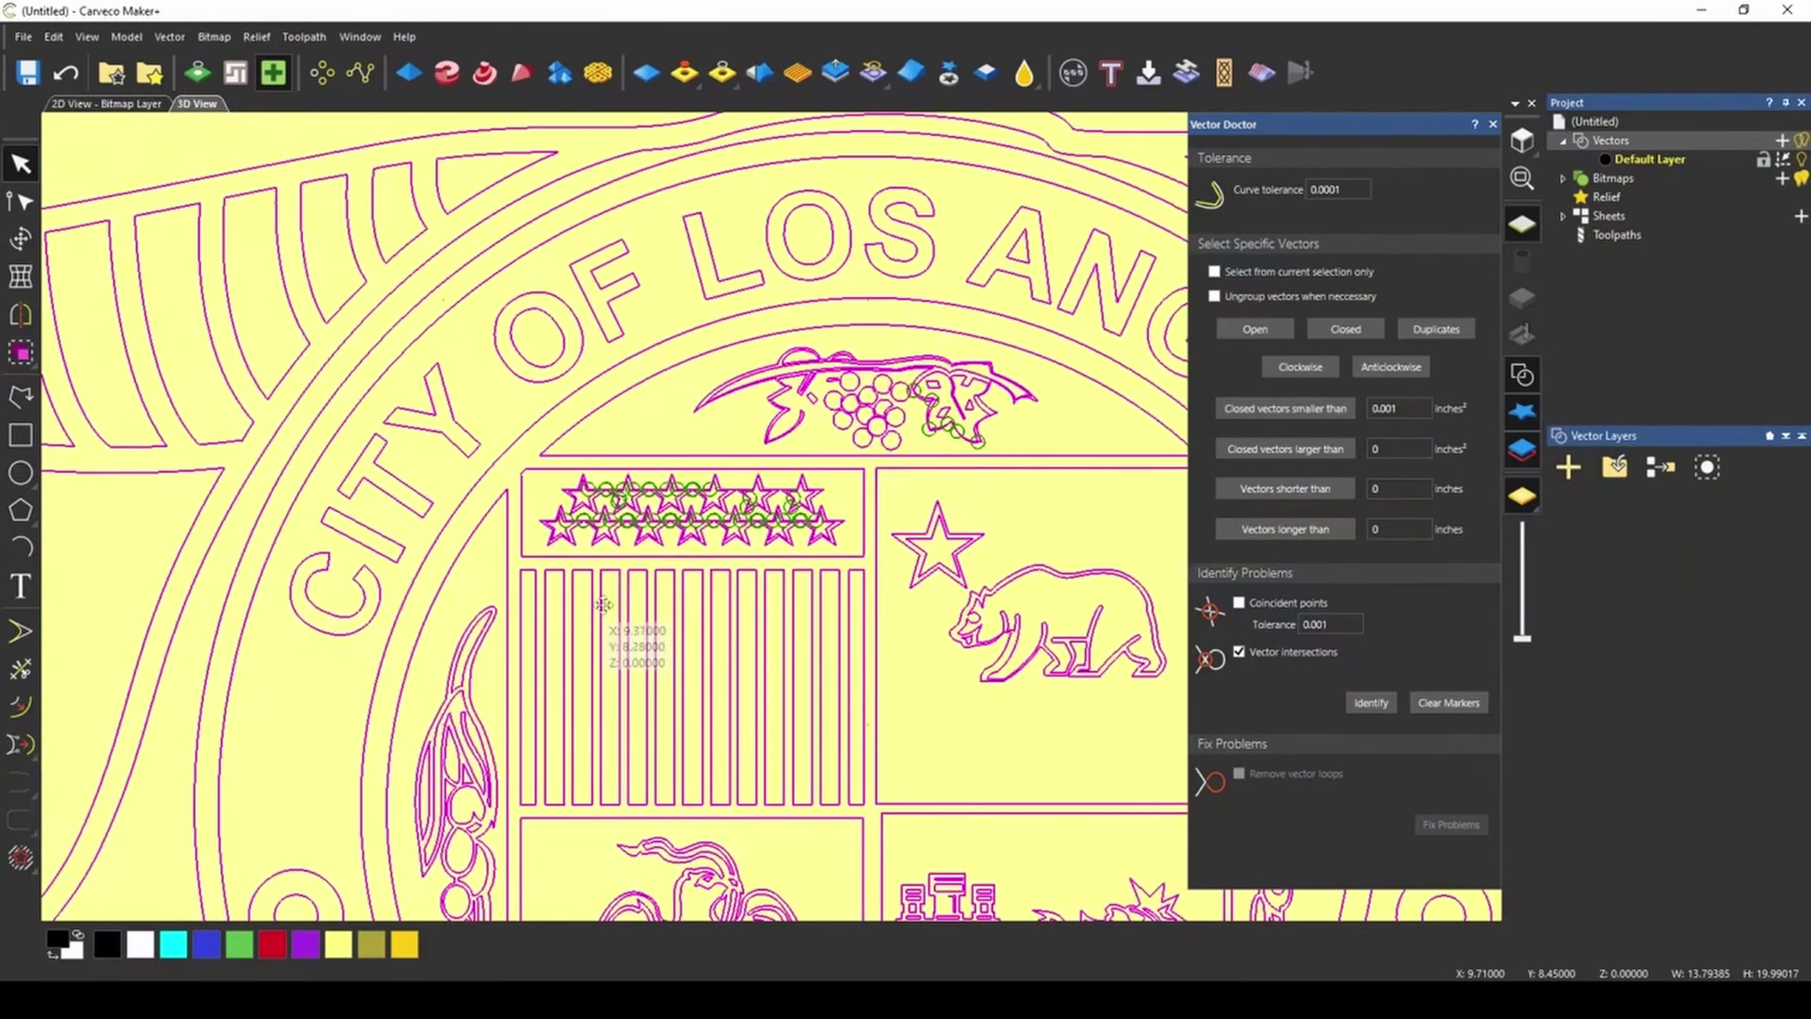